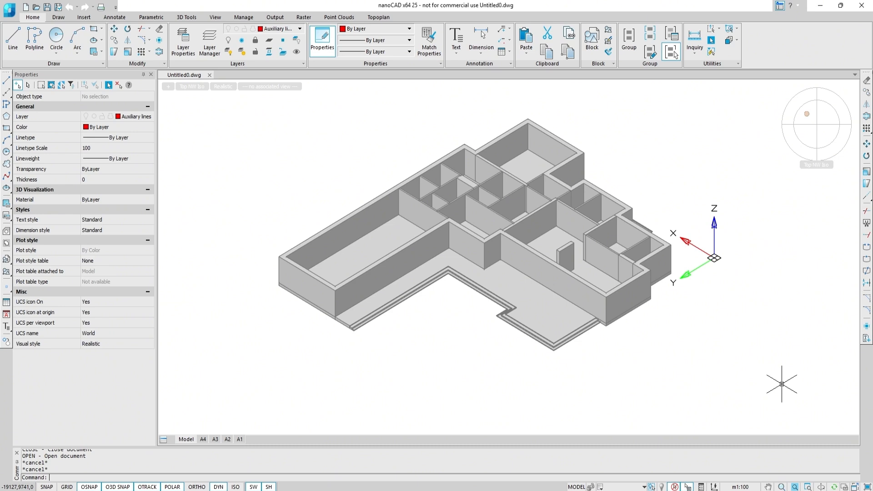
Turn on the Auxiliary lines and Raster layers from the layer list.
{"action": "left_click", "coordinate": [146, 118]}
{"action": "left_click", "coordinate": [85, 126]}
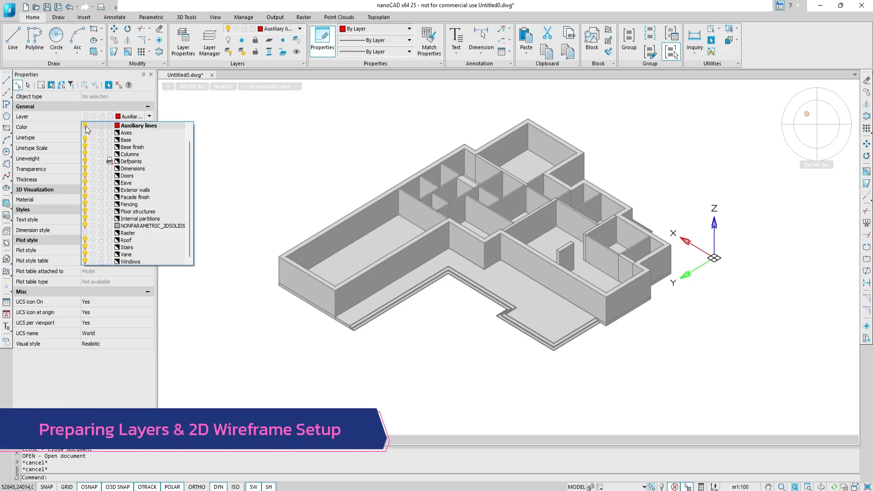
{"action": "left_click", "coordinate": [85, 233]}
{"action": "left_click", "coordinate": [207, 283]}
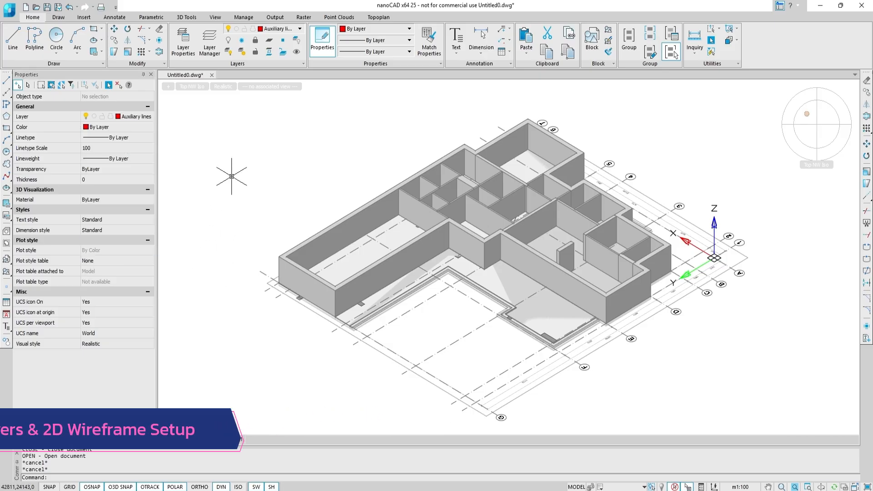
Set the visual style to 2dWireframe and switch the view to top.
{"action": "left_click", "coordinate": [229, 88]}
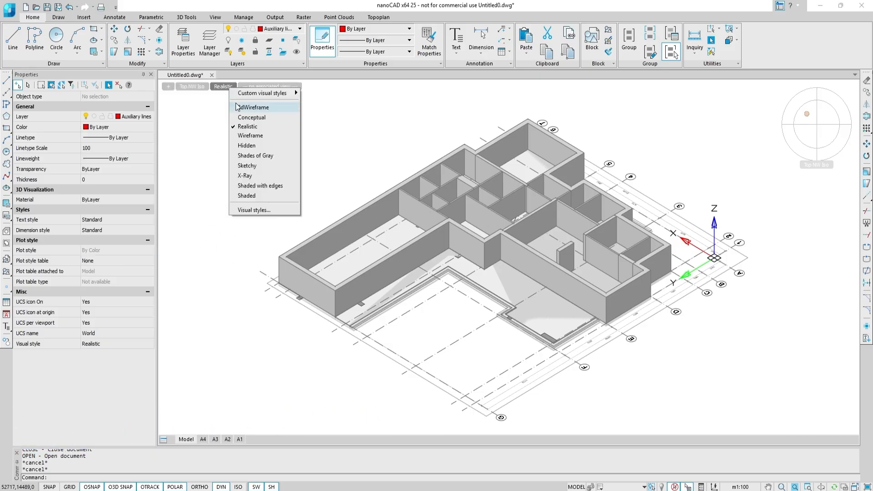
{"action": "left_click", "coordinate": [250, 107]}
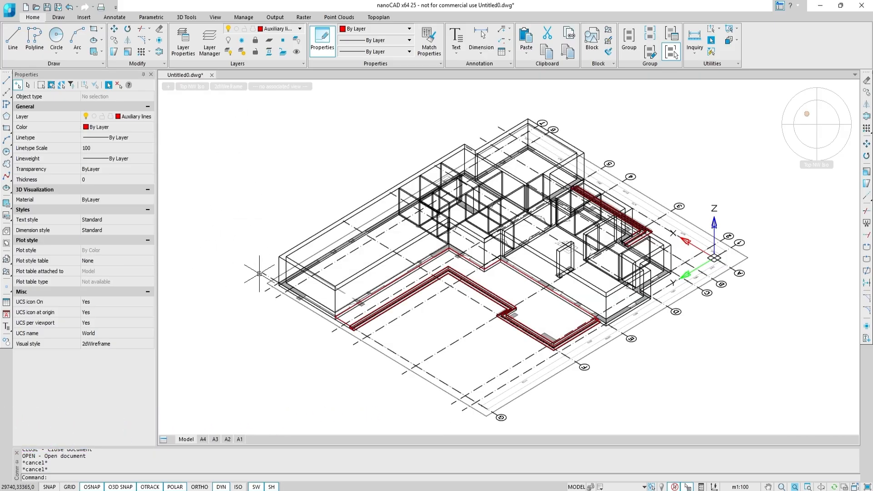
{"action": "left_click", "coordinate": [817, 126]}
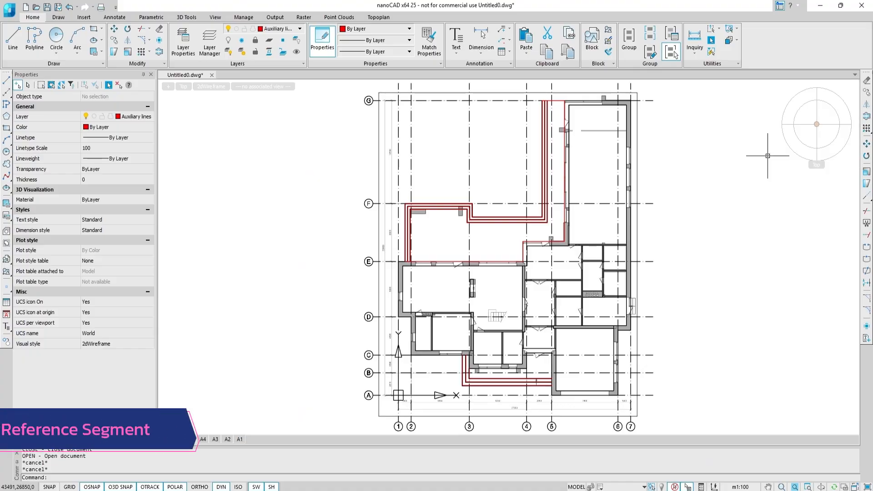
Select all lines similar to the red auxiliary line below the plan and erase them.
{"action": "scroll", "coordinate": [487, 388], "scroll_direction": "up", "scroll_amount": 4}
{"action": "scroll", "coordinate": [485, 388], "scroll_direction": "up", "scroll_amount": 2}
{"action": "left_click", "coordinate": [484, 388]}
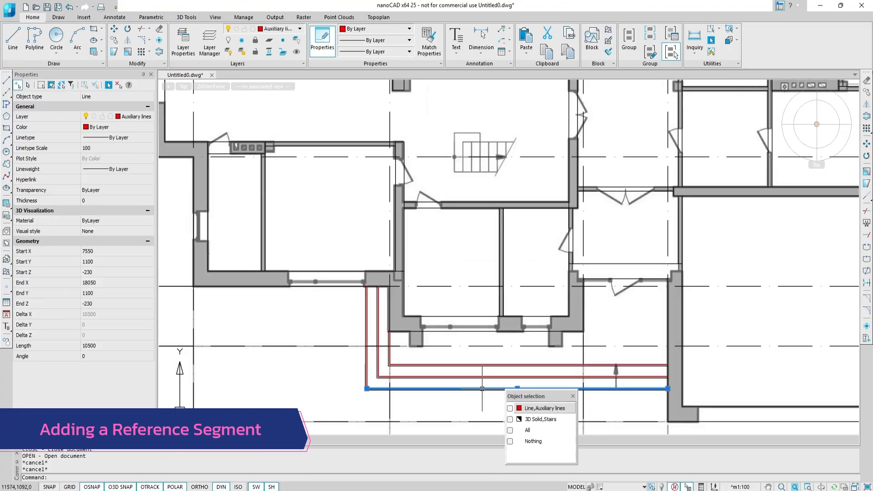
{"action": "left_click", "coordinate": [539, 411]}
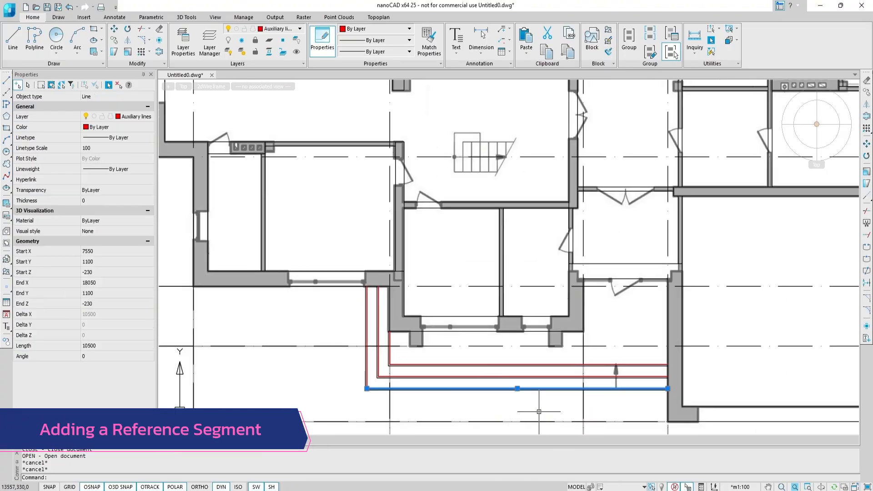
{"action": "right_click", "coordinate": [486, 389]}
{"action": "left_click", "coordinate": [524, 316]}
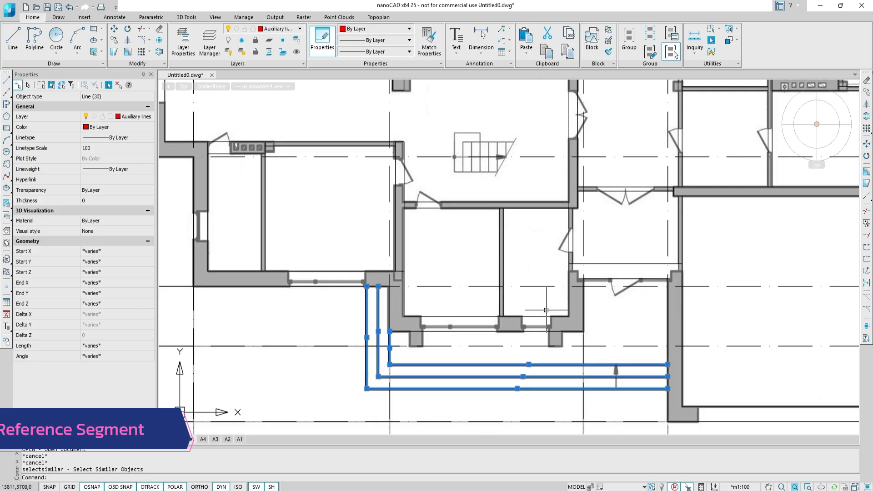
{"action": "type", "text": "e"}
{"action": "key", "text": "Return"}
Draw a horizontal reference polyline starting at 0,0 along axis A with ortho mode on.
{"action": "scroll", "coordinate": [546, 310], "scroll_direction": "down", "scroll_amount": 4}
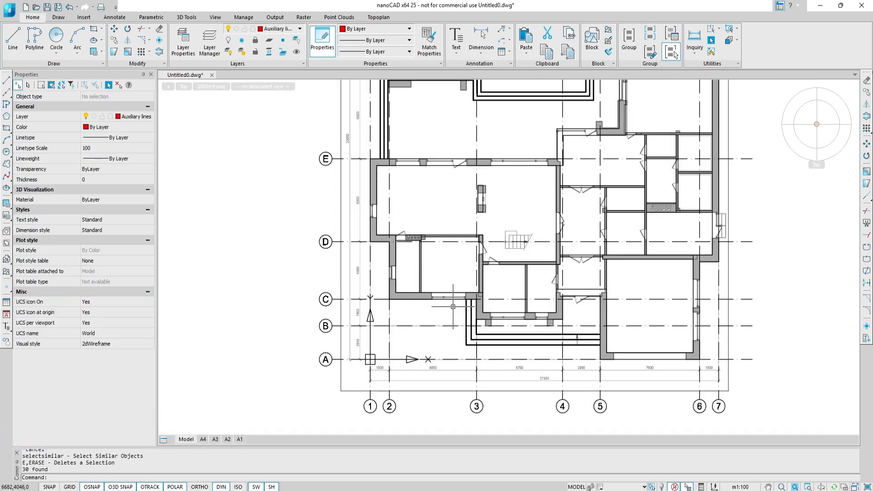
{"action": "middle_click_drag", "start_coordinate": [446, 305], "coordinate": [445, 268]}
{"action": "type", "text": "pl"}
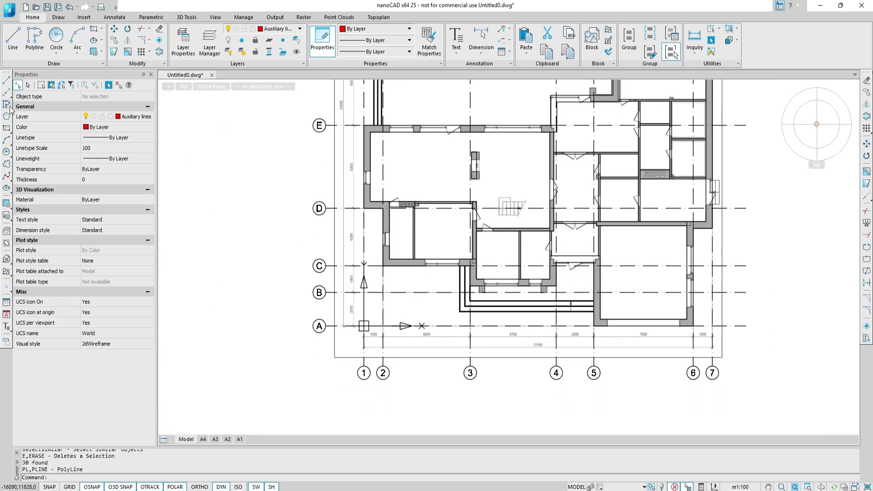
{"action": "key", "text": "Return"}
{"action": "type", "text": "0,0"}
{"action": "key", "text": "Return"}
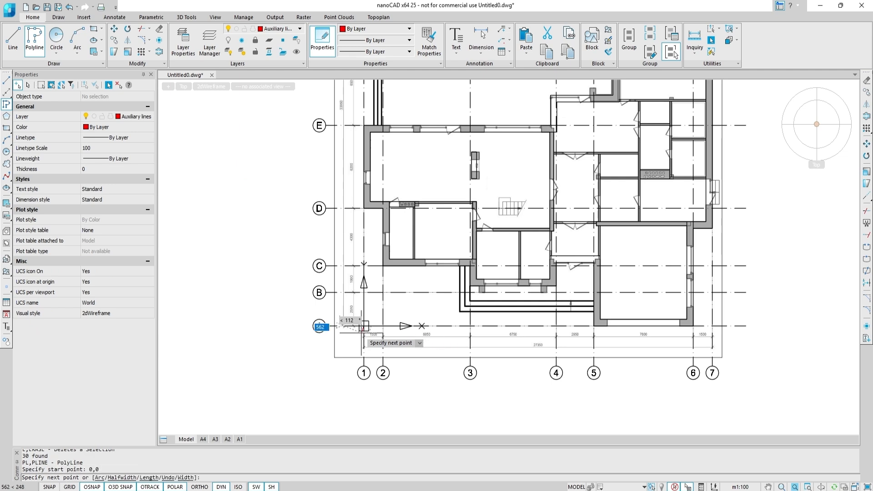
{"action": "key", "text": "F8"}
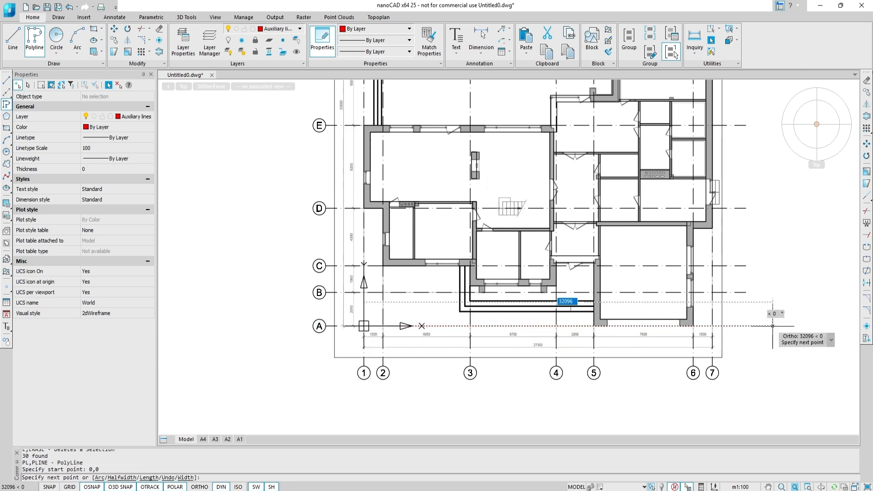
{"action": "key", "text": "Escape"}
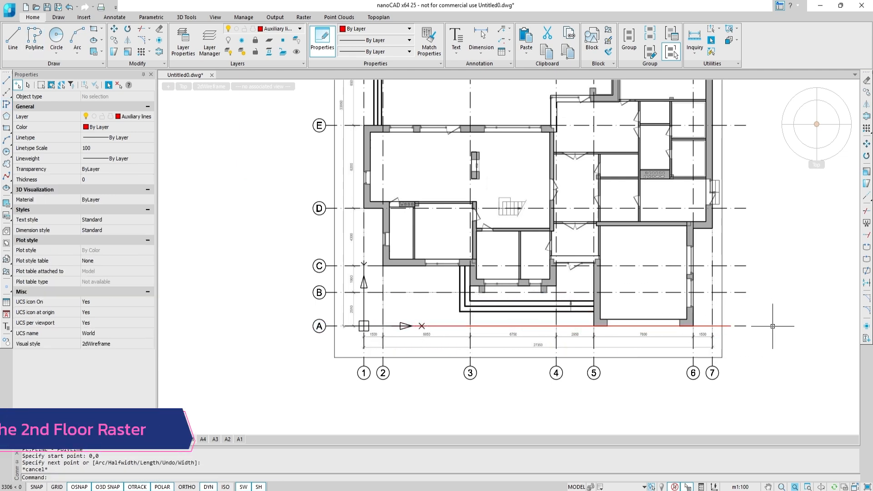
Insert the raster image 2nd floor plan.jpg at a point near the drawing origin.
{"action": "left_click", "coordinate": [83, 19]}
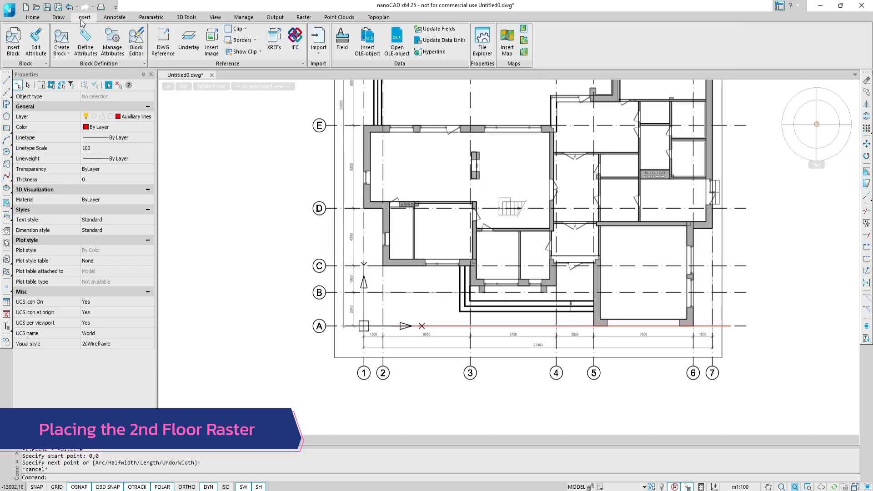
{"action": "left_click", "coordinate": [211, 53]}
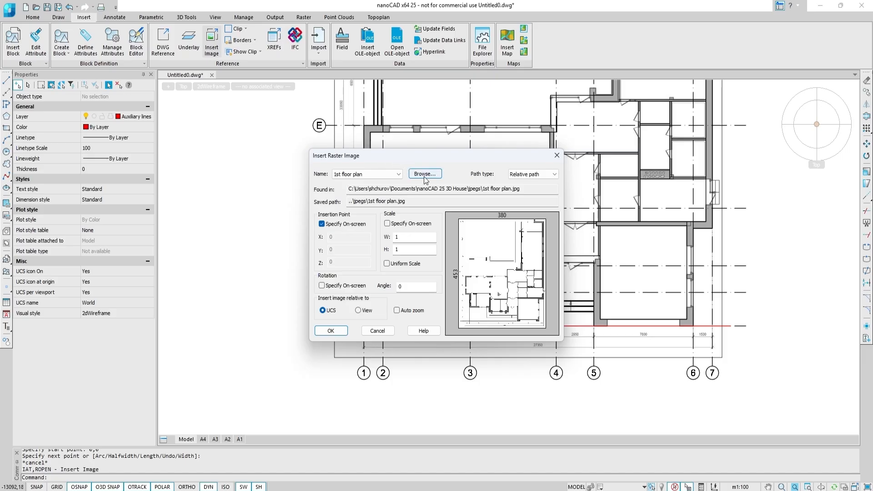
{"action": "left_click", "coordinate": [424, 175]}
{"action": "left_click", "coordinate": [456, 206]}
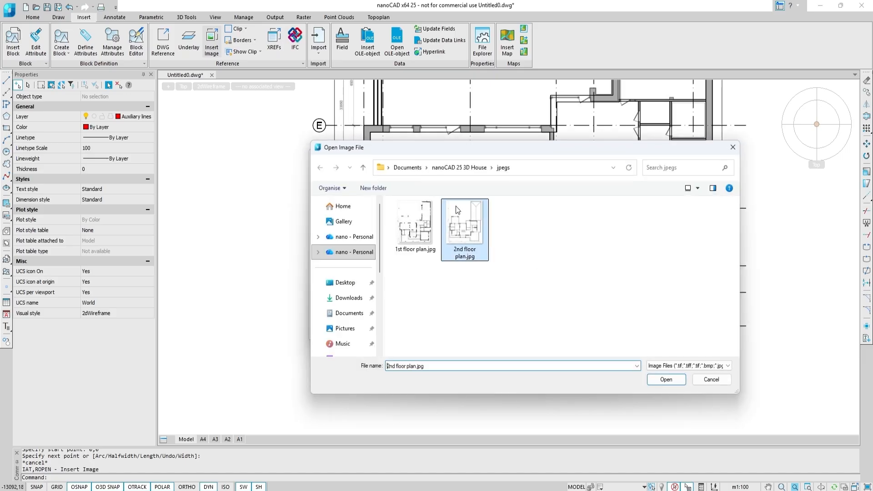
{"action": "double_click", "coordinate": [455, 206]}
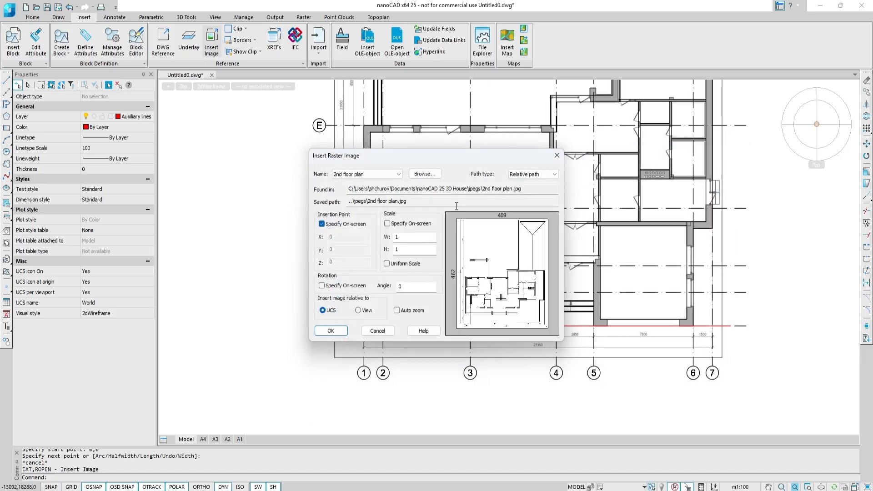
{"action": "left_click", "coordinate": [330, 331]}
{"action": "scroll", "coordinate": [352, 323], "scroll_direction": "up", "scroll_amount": 7}
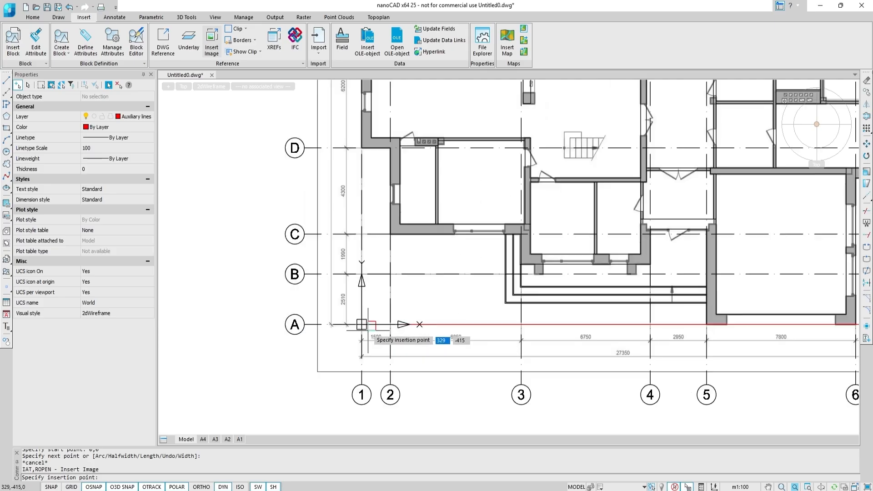
{"action": "left_click", "coordinate": [345, 315]}
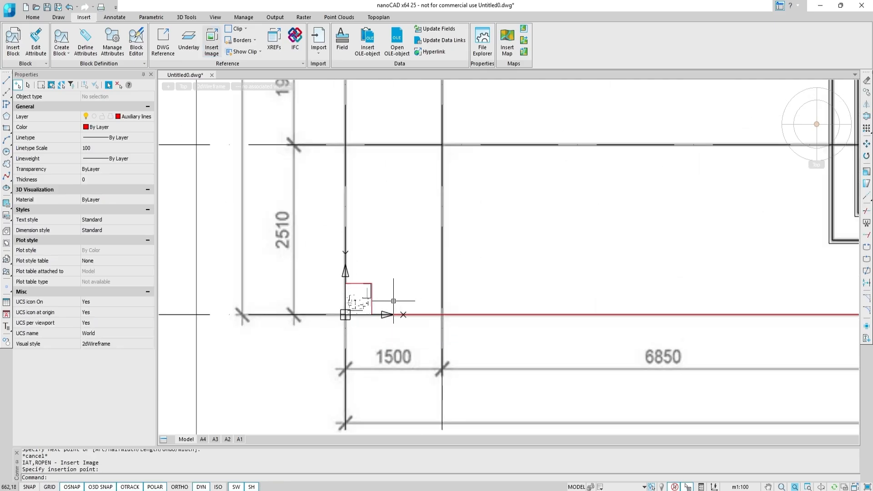
{"action": "scroll", "coordinate": [346, 313], "scroll_direction": "up", "scroll_amount": 10}
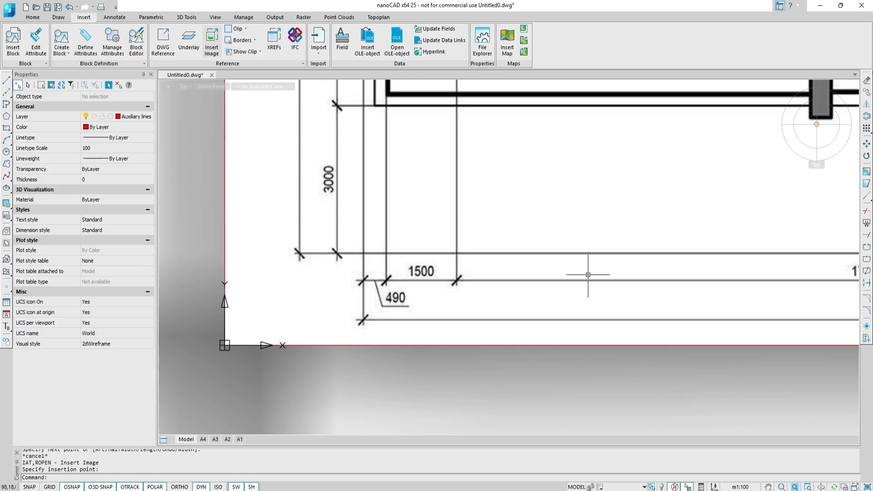
Move the raster image so the lower-left dimension-line intersection lands on the origin.
{"action": "left_click", "coordinate": [867, 143]}
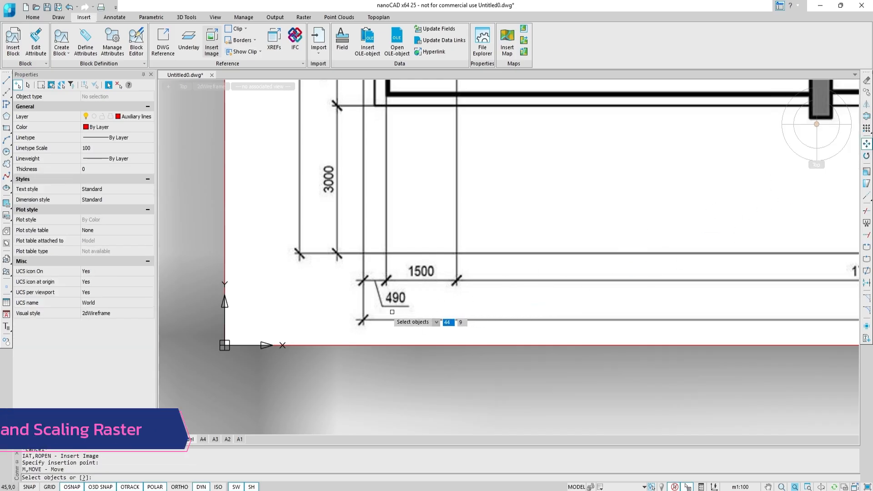
{"action": "left_click", "coordinate": [375, 346]}
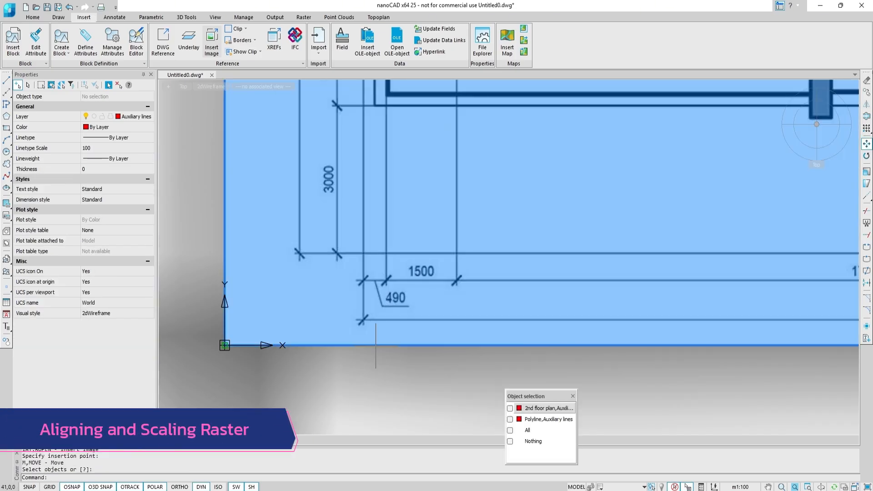
{"action": "left_click", "coordinate": [557, 409]}
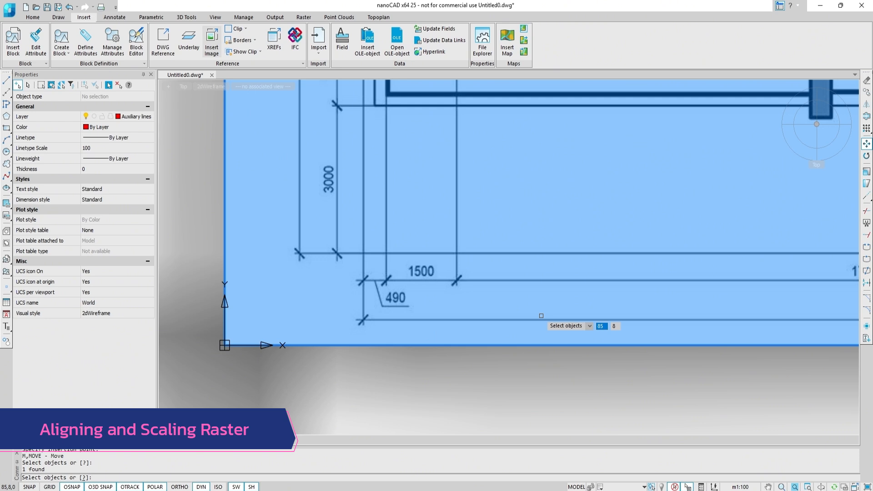
{"action": "key", "text": "Return"}
{"action": "scroll", "coordinate": [362, 346], "scroll_direction": "up", "scroll_amount": 8}
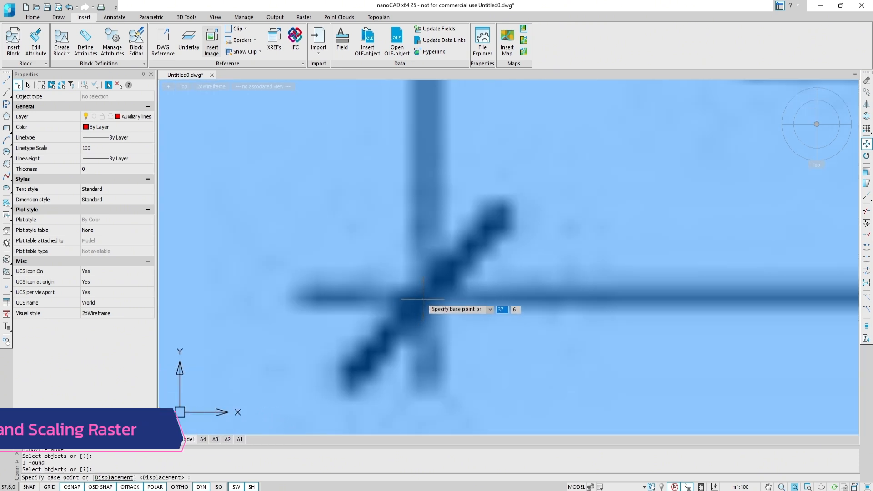
{"action": "left_click", "coordinate": [423, 300]}
{"action": "scroll", "coordinate": [412, 300], "scroll_direction": "down", "scroll_amount": 7}
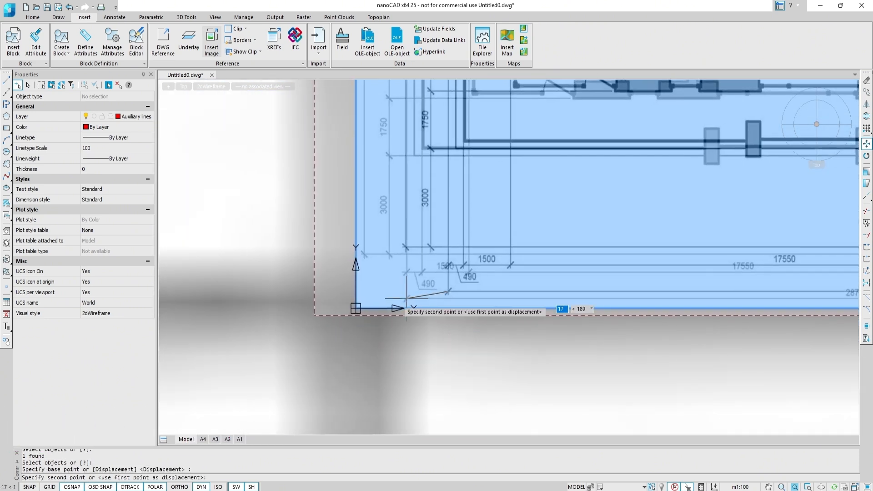
{"action": "left_click", "coordinate": [355, 309]}
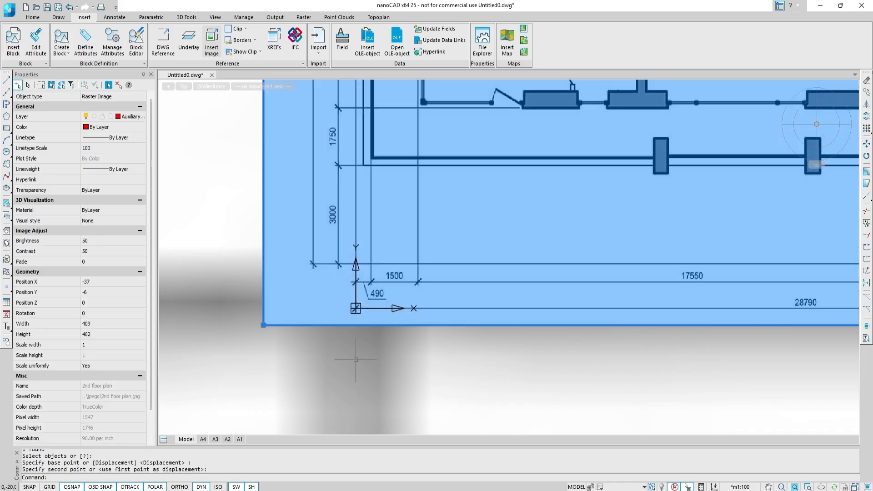
Scale the raster about the origin by reference length, matching its 28790 dimension line to the reference polyline's endpoint.
{"action": "left_click", "coordinate": [867, 172]}
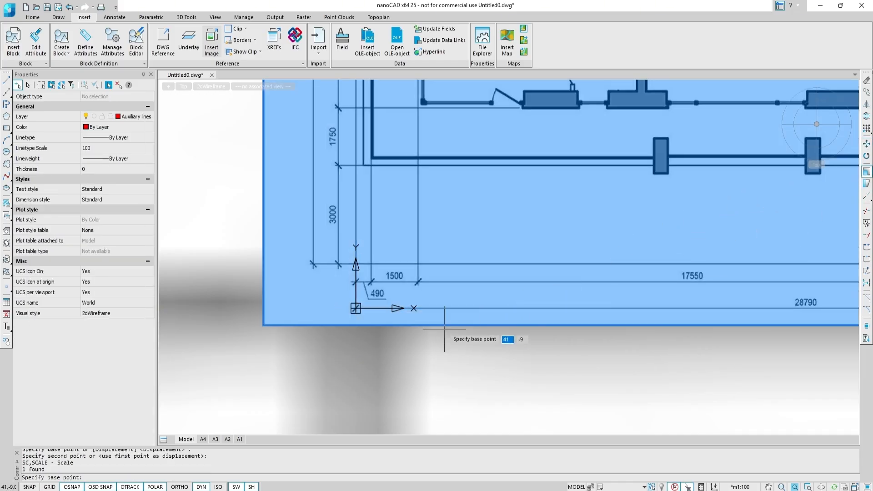
{"action": "scroll", "coordinate": [357, 305], "scroll_direction": "up", "scroll_amount": 8}
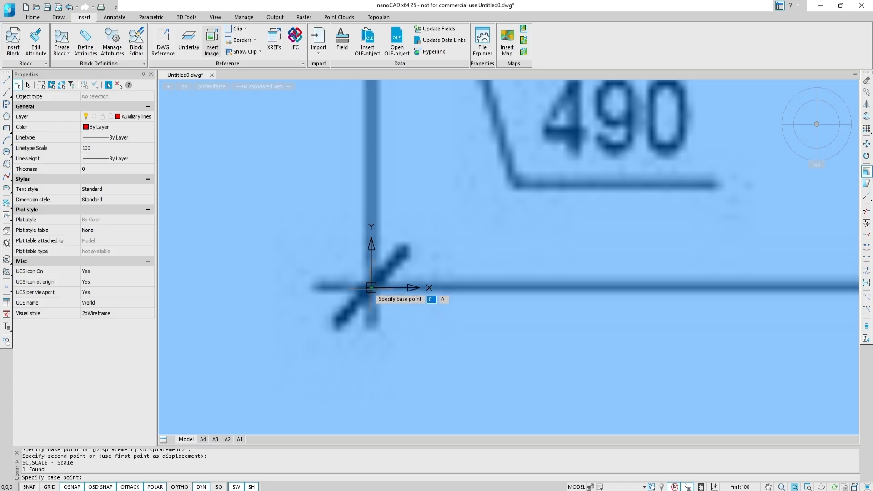
{"action": "left_click", "coordinate": [371, 287]}
{"action": "scroll", "coordinate": [371, 288], "scroll_direction": "down", "scroll_amount": 6}
{"action": "type", "text": "4"}
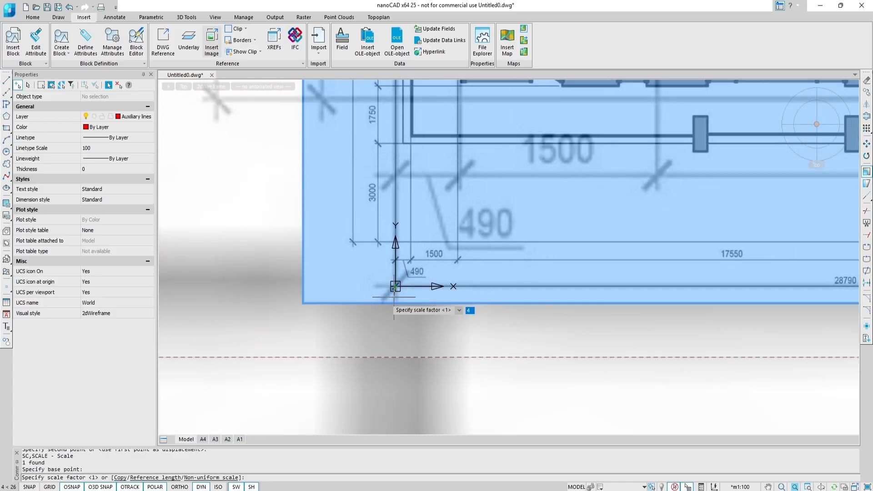
{"action": "left_click", "coordinate": [151, 478]}
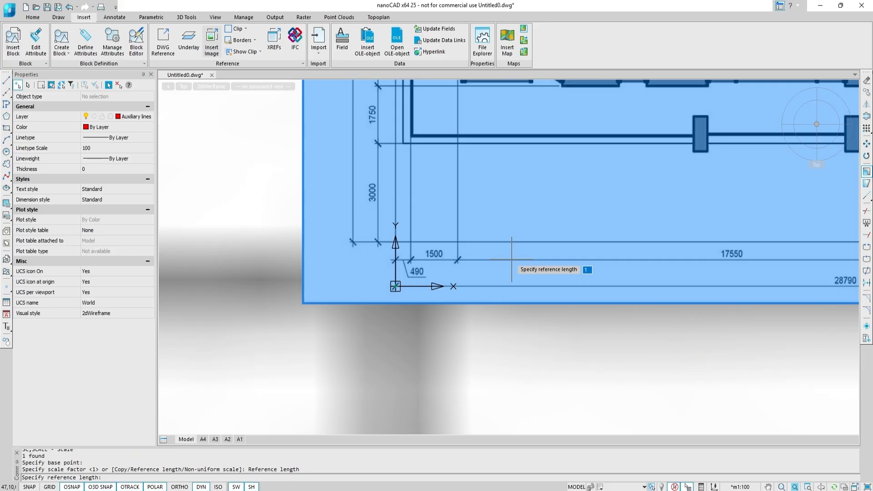
{"action": "left_click", "coordinate": [395, 287]}
{"action": "scroll", "coordinate": [495, 278], "scroll_direction": "down", "scroll_amount": 4}
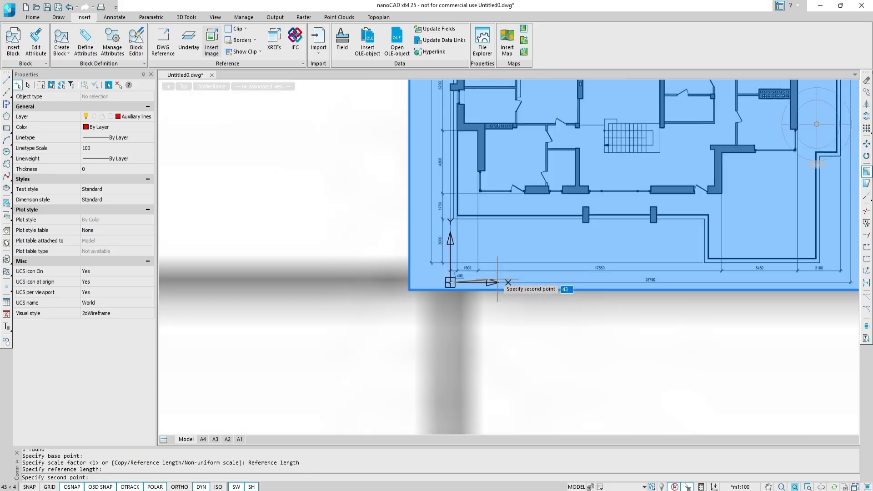
{"action": "scroll", "coordinate": [497, 282], "scroll_direction": "down", "scroll_amount": 2}
{"action": "scroll", "coordinate": [586, 284], "scroll_direction": "up", "scroll_amount": 6}
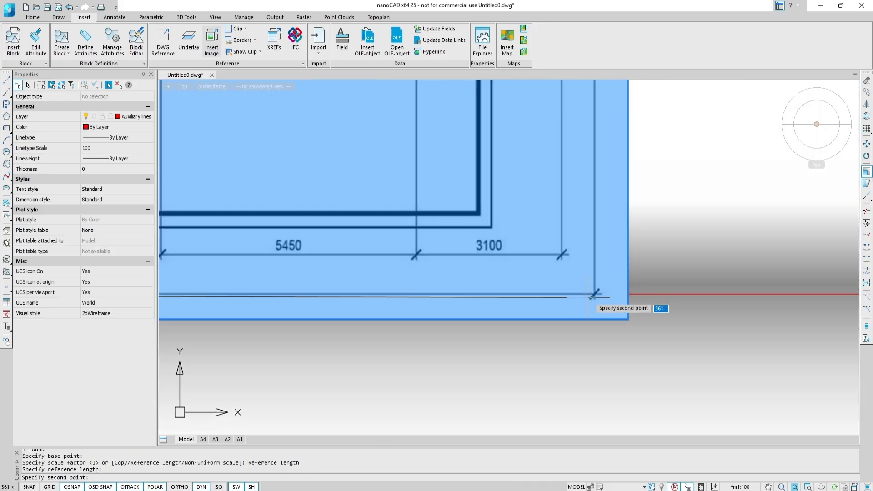
{"action": "scroll", "coordinate": [589, 295], "scroll_direction": "up", "scroll_amount": 5}
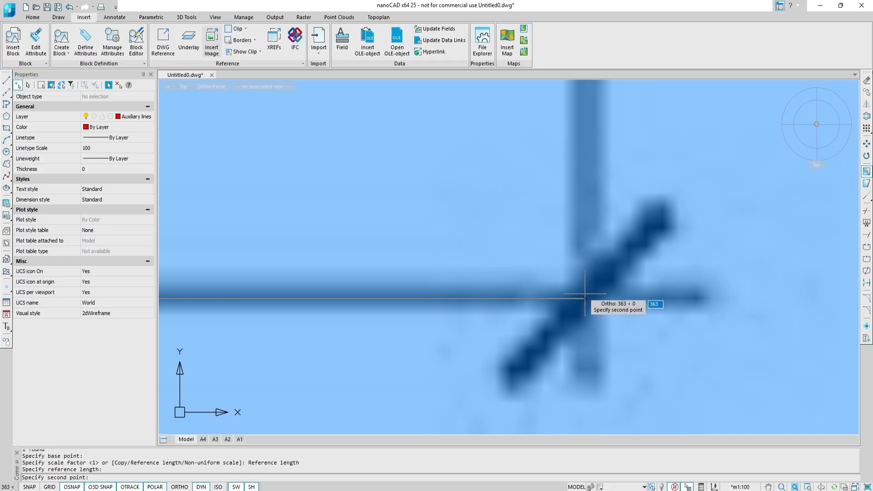
{"action": "left_click", "coordinate": [586, 296]}
{"action": "scroll", "coordinate": [585, 298], "scroll_direction": "down", "scroll_amount": 3}
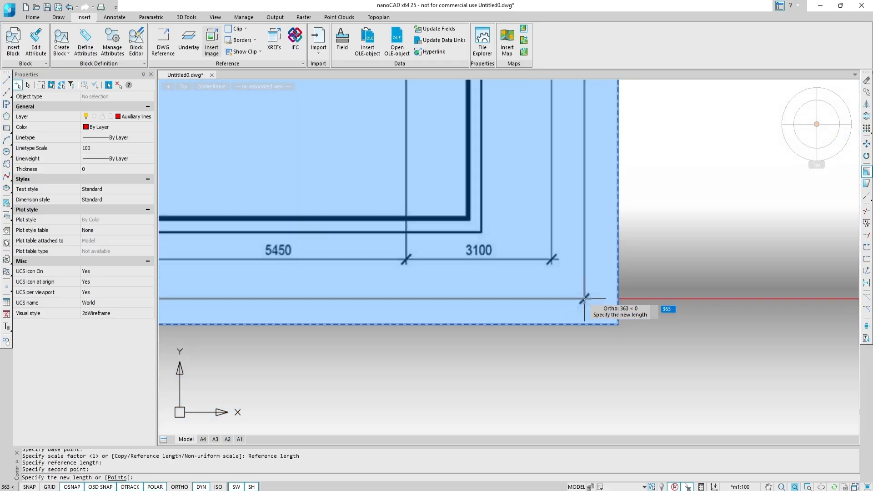
{"action": "scroll", "coordinate": [585, 297], "scroll_direction": "down", "scroll_amount": 10}
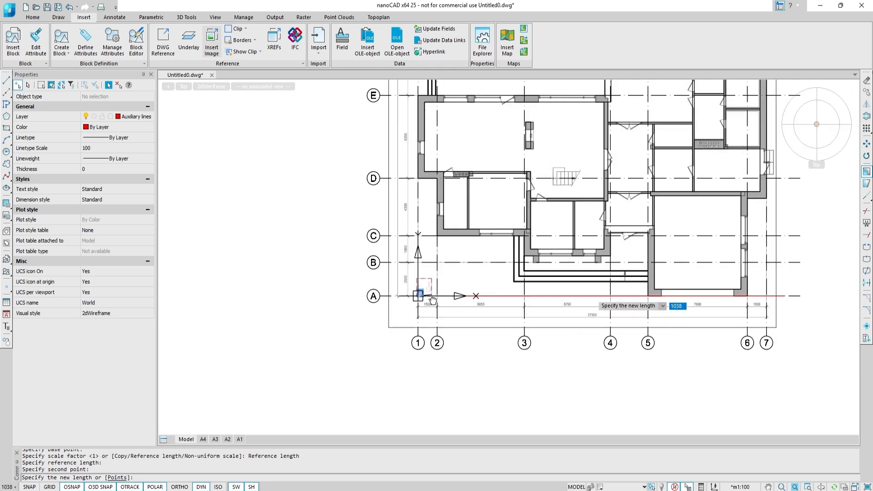
{"action": "left_click", "coordinate": [785, 296]}
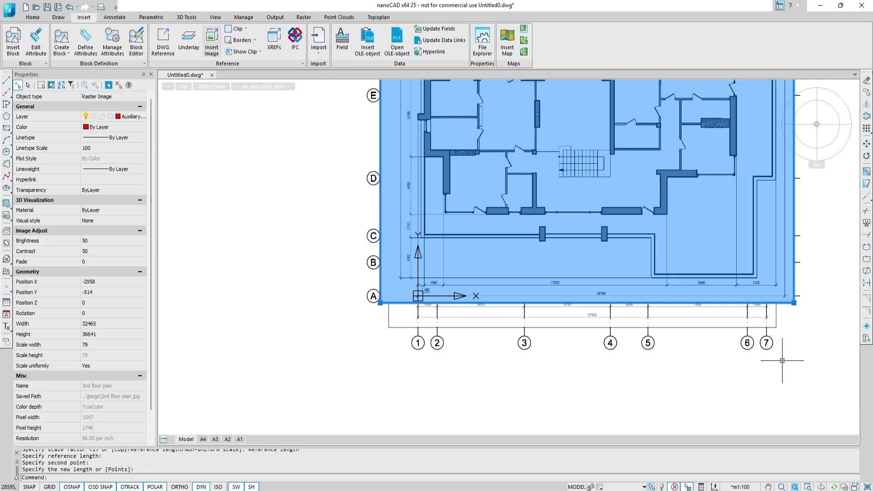
Set the raster image's transparency to 40.
{"action": "left_click", "coordinate": [142, 191]}
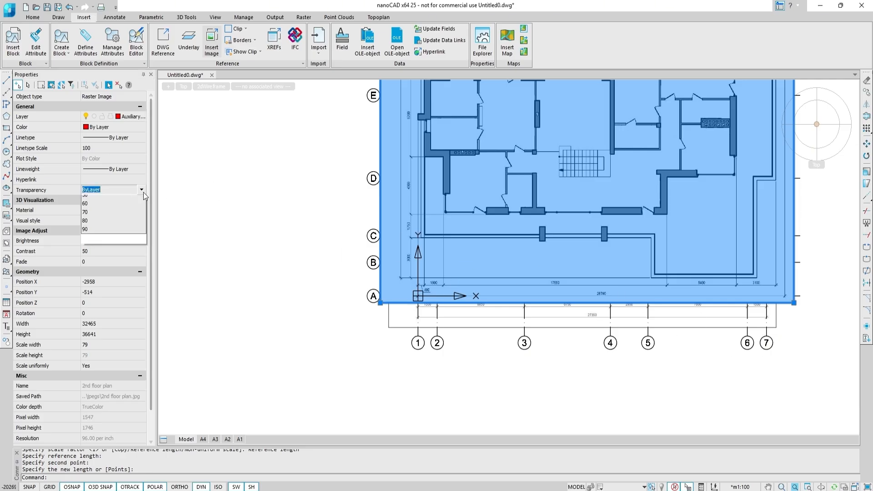
{"action": "left_click", "coordinate": [111, 250]}
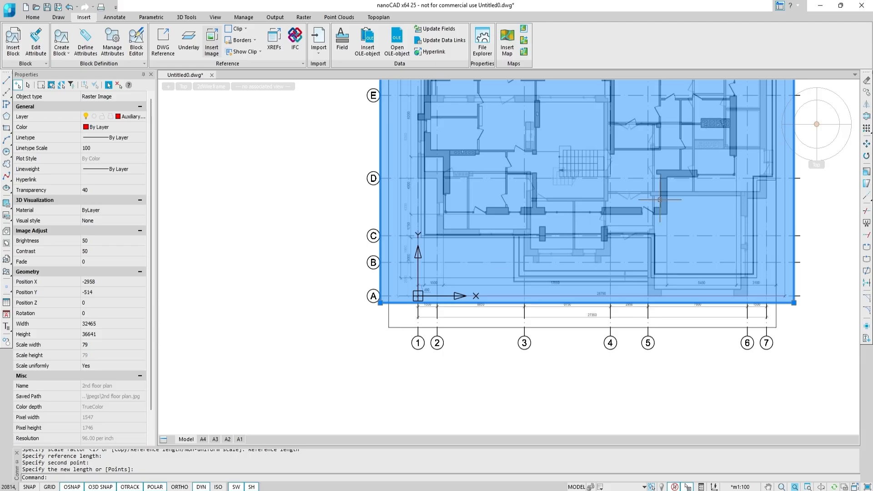
Move the raster from a plan wall corner onto the matching first-floor wall top corner, then set its Z position to 3001.
{"action": "left_click", "coordinate": [867, 143]}
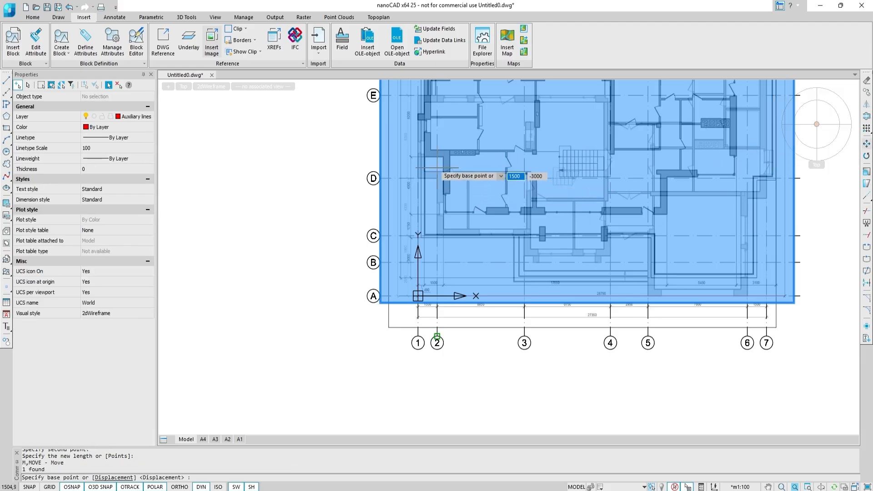
{"action": "scroll", "coordinate": [509, 173], "scroll_direction": "up", "scroll_amount": 6}
{"action": "scroll", "coordinate": [476, 203], "scroll_direction": "up", "scroll_amount": 2}
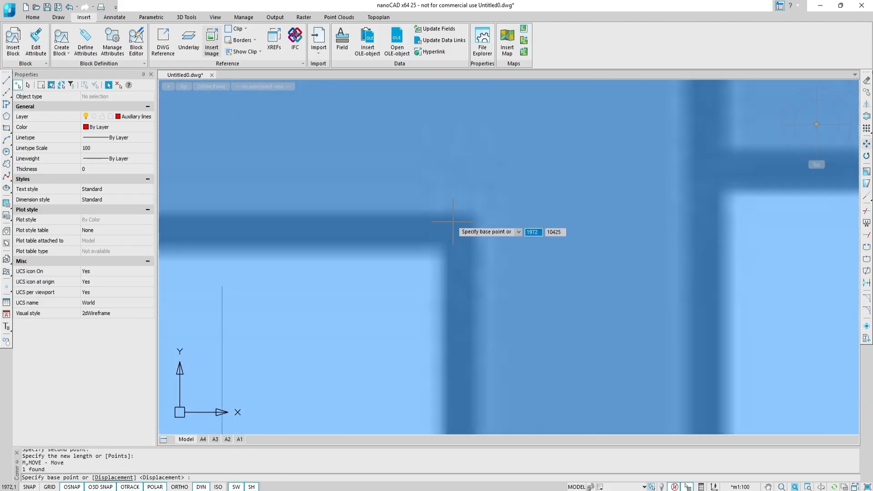
{"action": "left_click", "coordinate": [471, 210]}
{"action": "scroll", "coordinate": [460, 230], "scroll_direction": "down", "scroll_amount": 4}
{"action": "scroll", "coordinate": [466, 240], "scroll_direction": "up", "scroll_amount": 3}
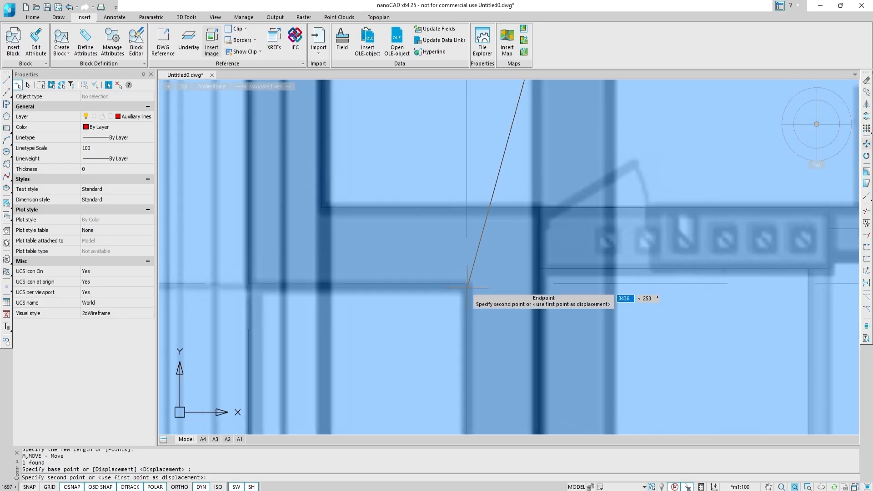
{"action": "left_click", "coordinate": [467, 283]}
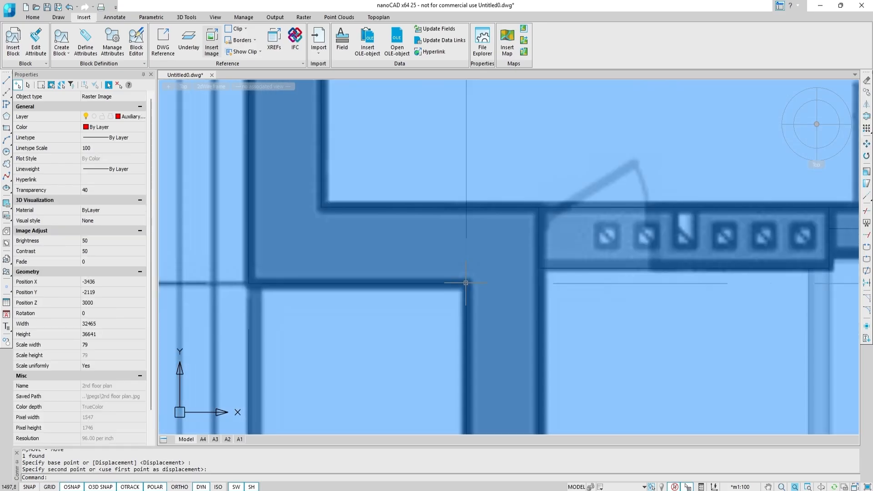
{"action": "scroll", "coordinate": [466, 283], "scroll_direction": "down", "scroll_amount": 5}
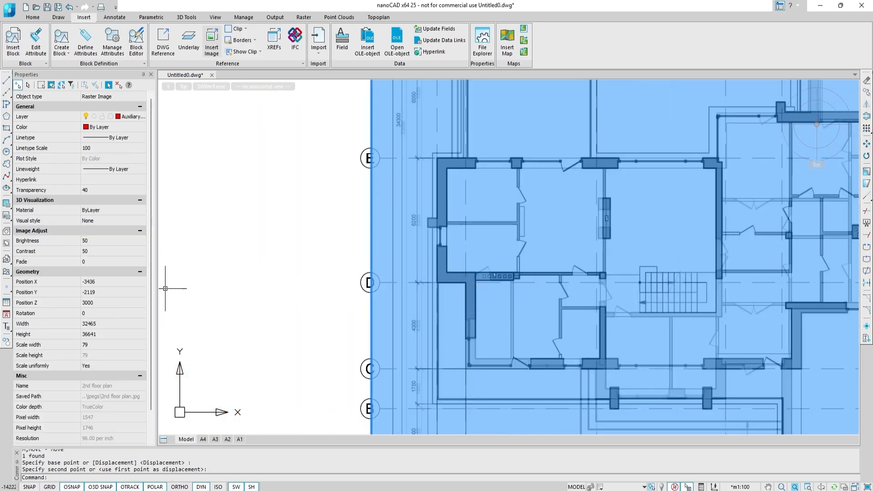
{"action": "left_click", "coordinate": [136, 301]}
{"action": "type", "text": "300"}
Switch the viewport visual style to Conceptual.
{"action": "left_click", "coordinate": [211, 87]}
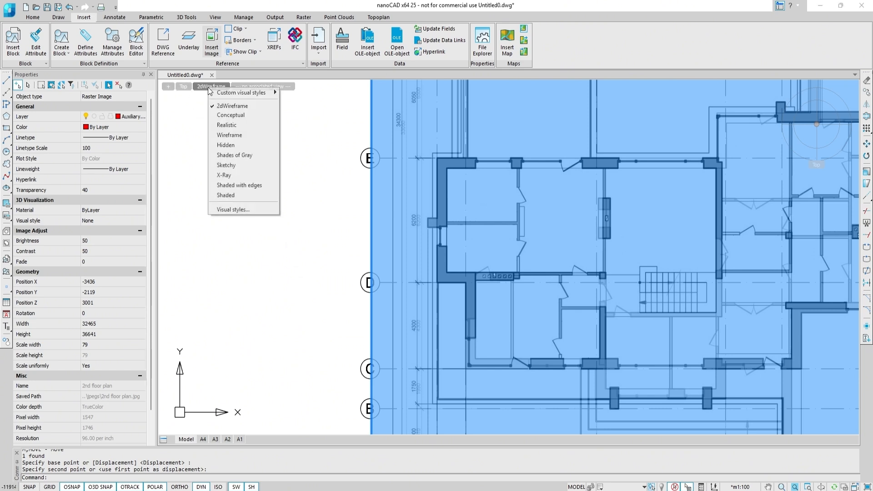
{"action": "left_click", "coordinate": [220, 115]}
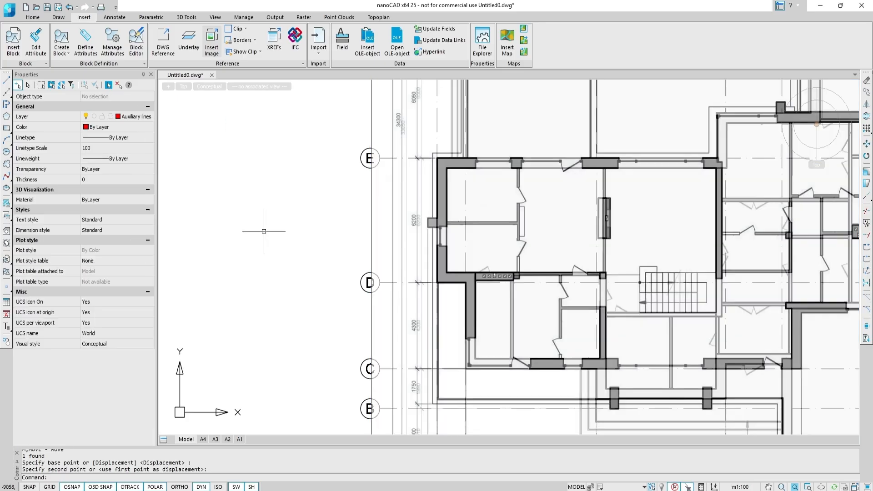
Turn off the Axes and Raster layers.
{"action": "left_click", "coordinate": [150, 119]}
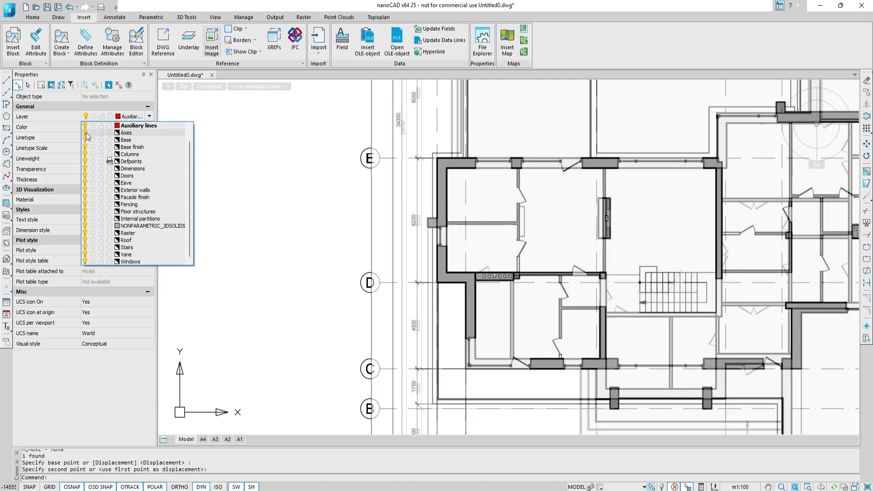
{"action": "left_click", "coordinate": [86, 133]}
{"action": "left_click", "coordinate": [86, 233]}
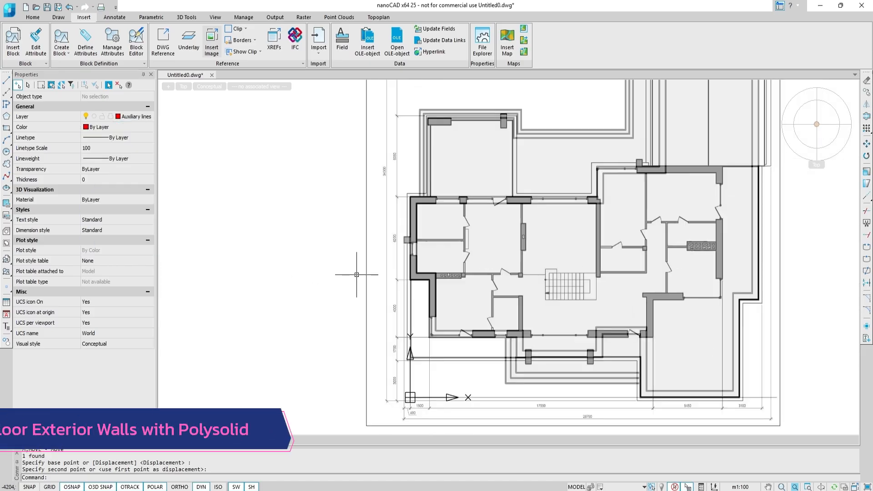
Start the Polysolid command and set the wall height to 3000 and width to 500.
{"action": "middle_click_drag", "start_coordinate": [356, 275], "coordinate": [290, 264]}
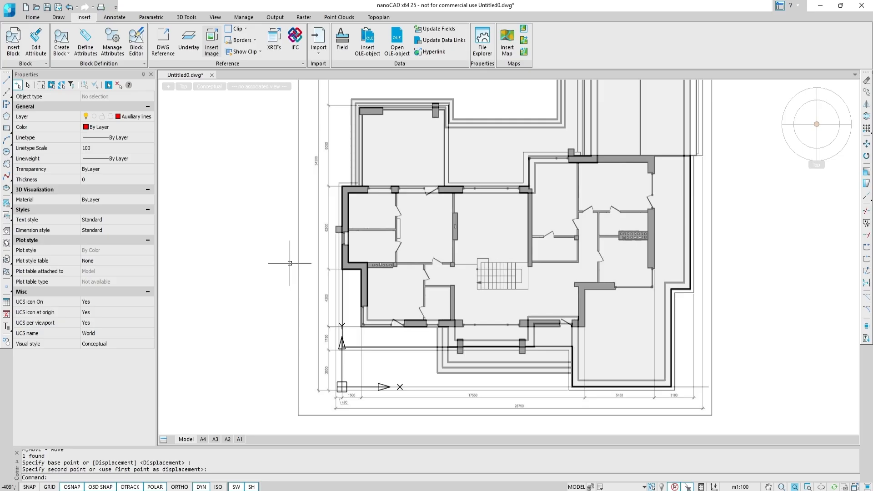
{"action": "left_click", "coordinate": [194, 19]}
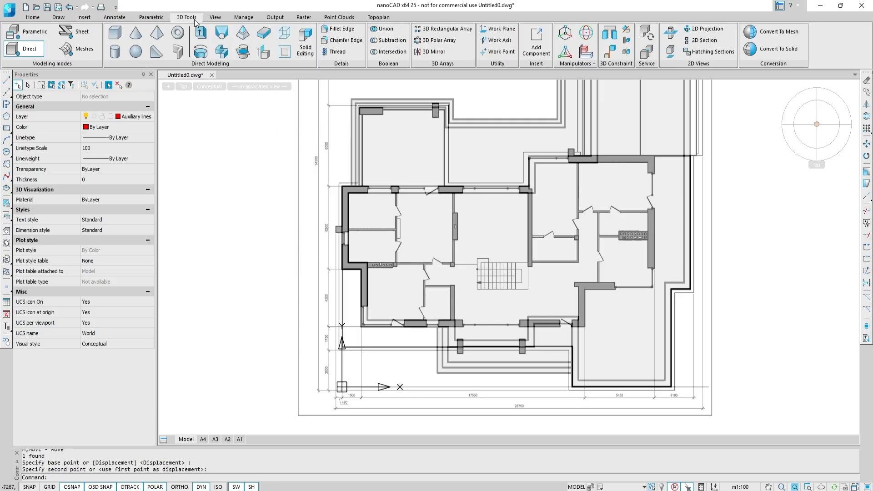
{"action": "left_click", "coordinate": [173, 53]}
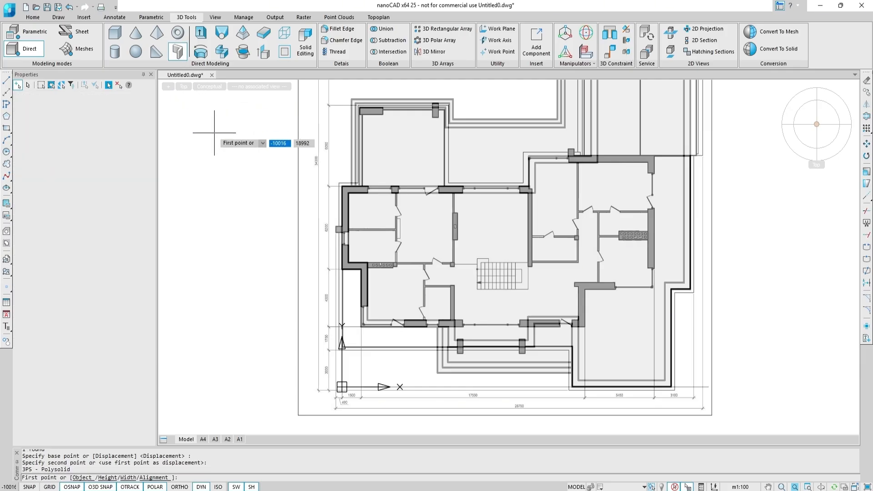
{"action": "left_click", "coordinate": [108, 478]}
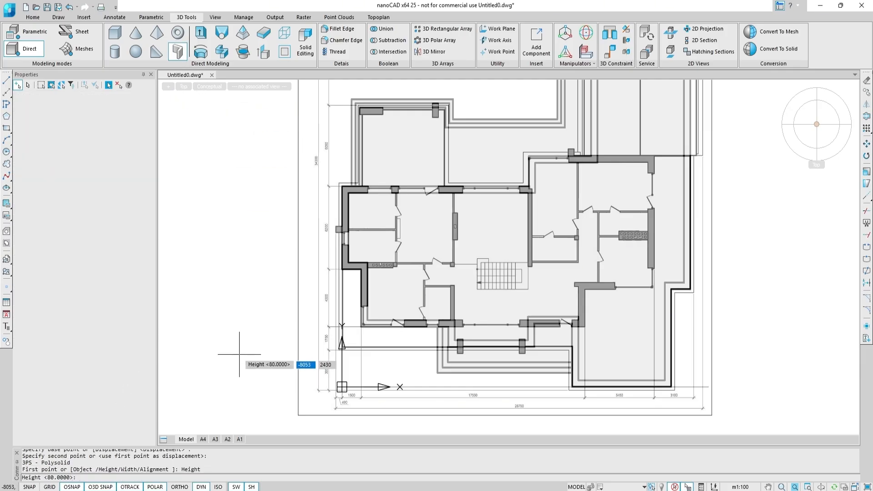
{"action": "type", "text": "3000"}
{"action": "key", "text": "Return"}
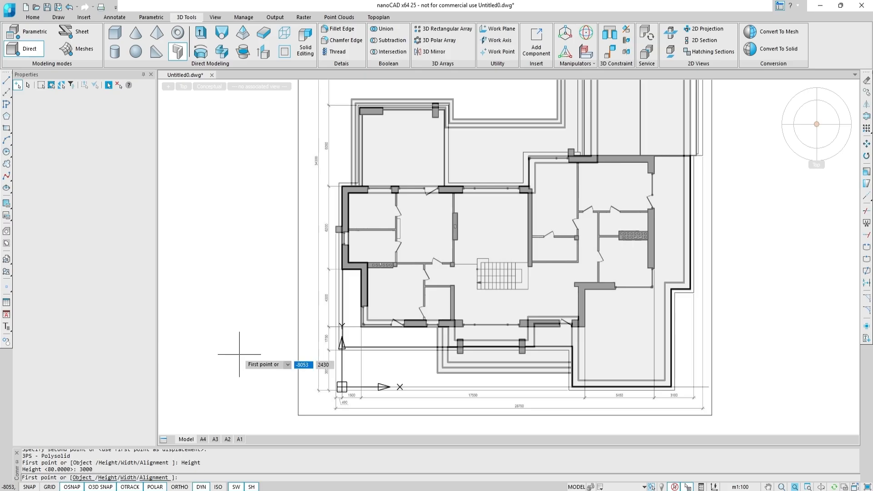
{"action": "left_click", "coordinate": [129, 478]}
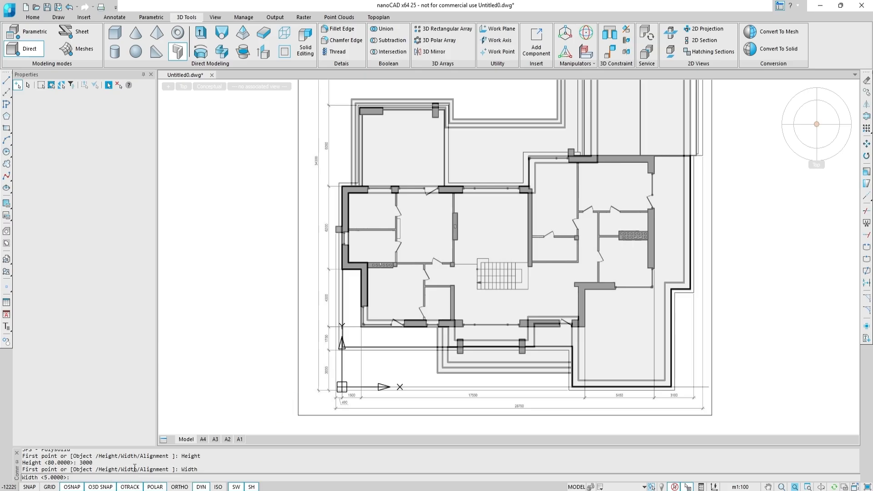
{"action": "type", "text": "500"}
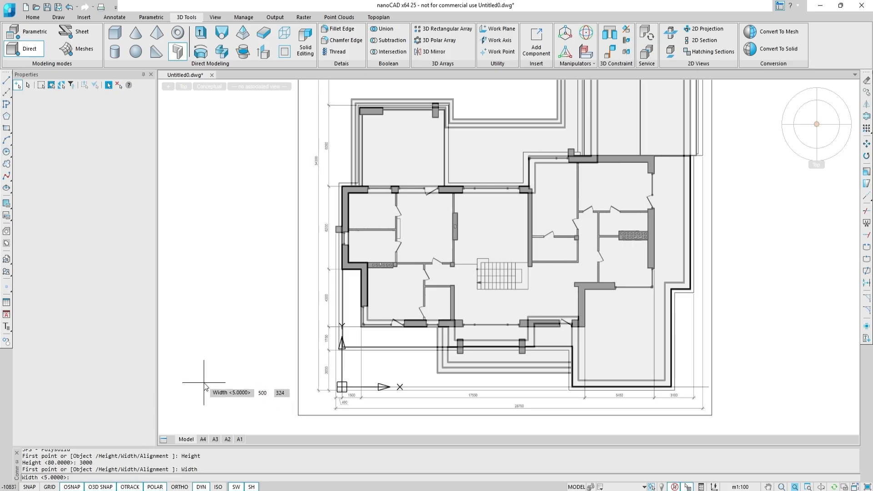
{"action": "key", "text": "Return"}
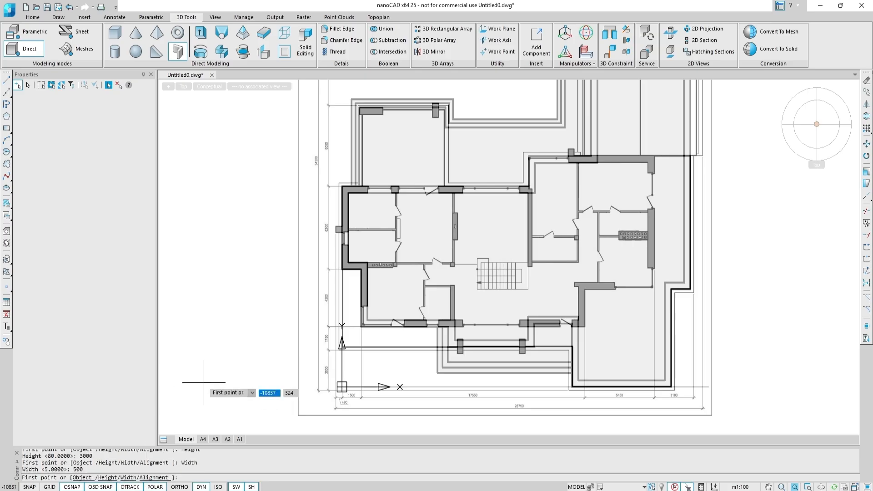
Set the Polysolid alignment to Left and start the wall at the plan's outer corner, tracing the first two segments along the wall outline.
{"action": "left_click", "coordinate": [152, 478]}
{"action": "left_click", "coordinate": [93, 477]}
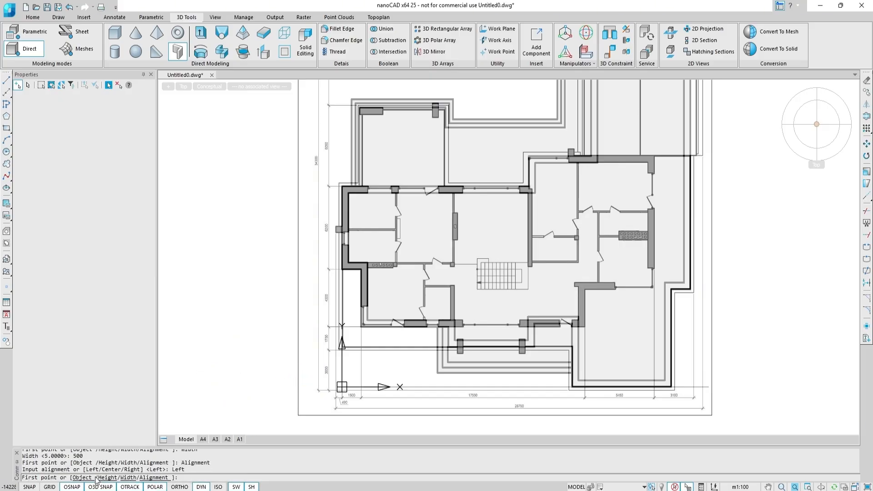
{"action": "middle_click_drag", "start_coordinate": [492, 232], "coordinate": [492, 224], "text": "shift"}
{"action": "scroll", "coordinate": [532, 175], "scroll_direction": "up", "scroll_amount": 5}
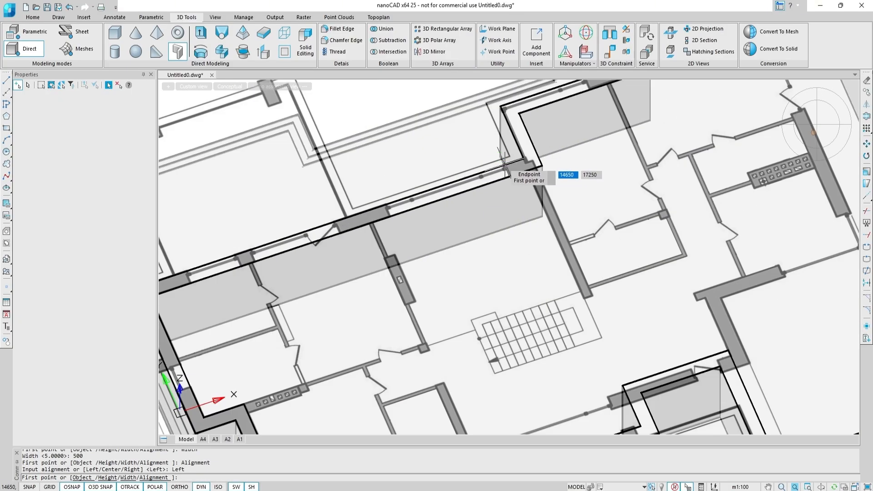
{"action": "left_click", "coordinate": [543, 166]}
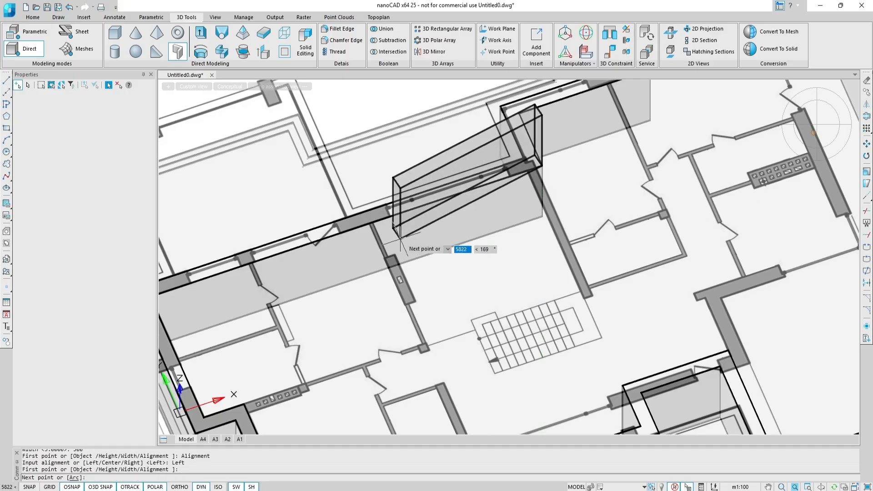
{"action": "middle_click_drag", "start_coordinate": [233, 264], "coordinate": [435, 202]}
{"action": "scroll", "coordinate": [354, 237], "scroll_direction": "up", "scroll_amount": 5}
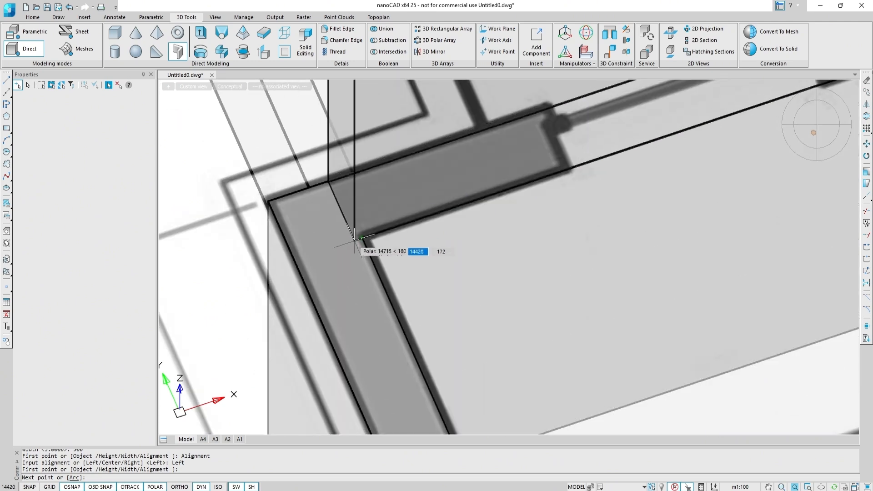
{"action": "scroll", "coordinate": [363, 238], "scroll_direction": "up", "scroll_amount": 6}
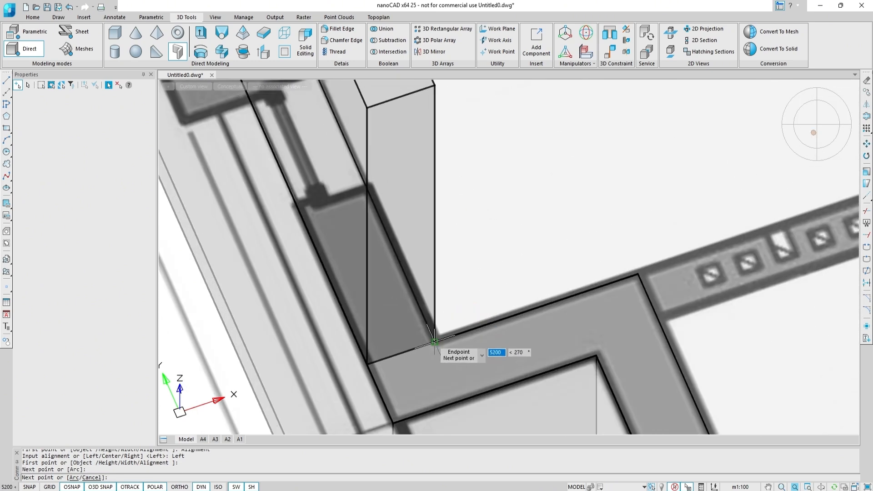
{"action": "left_click", "coordinate": [434, 340]}
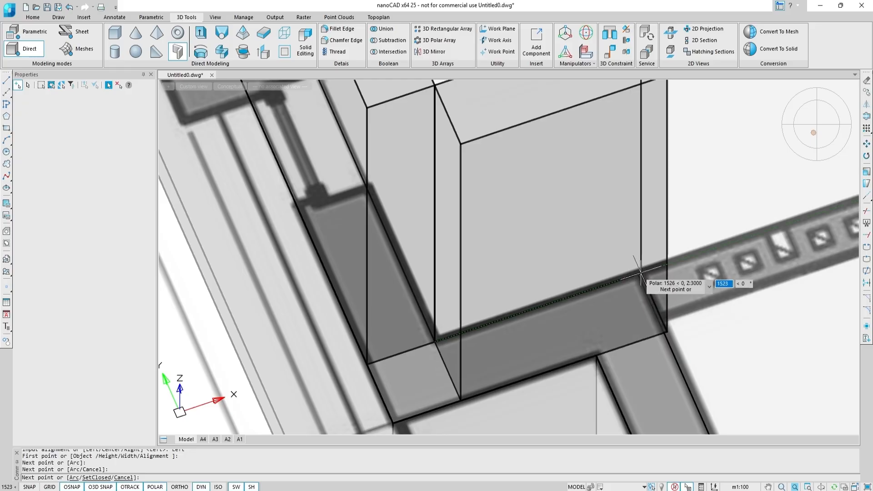
{"action": "left_click", "coordinate": [637, 276]}
Continue the Polysolid wall around the plan with segments of 16550, 2800 and 5450.
{"action": "scroll", "coordinate": [641, 282], "scroll_direction": "down", "scroll_amount": 5}
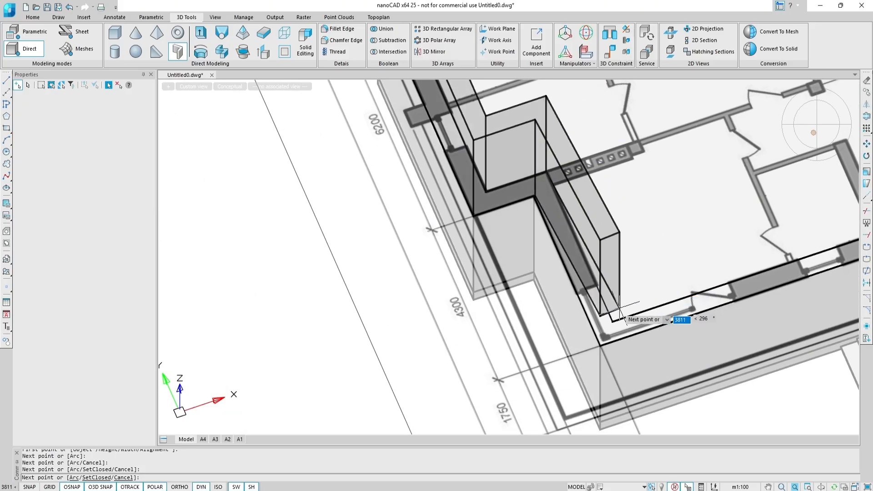
{"action": "left_click", "coordinate": [612, 322]}
{"action": "scroll", "coordinate": [612, 322], "scroll_direction": "down", "scroll_amount": 5}
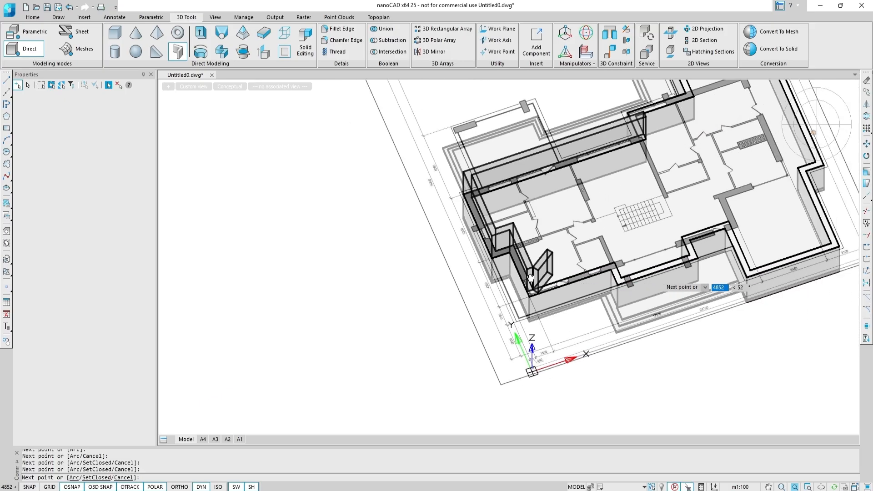
{"action": "type", "text": "16550"}
{"action": "key", "text": "Return"}
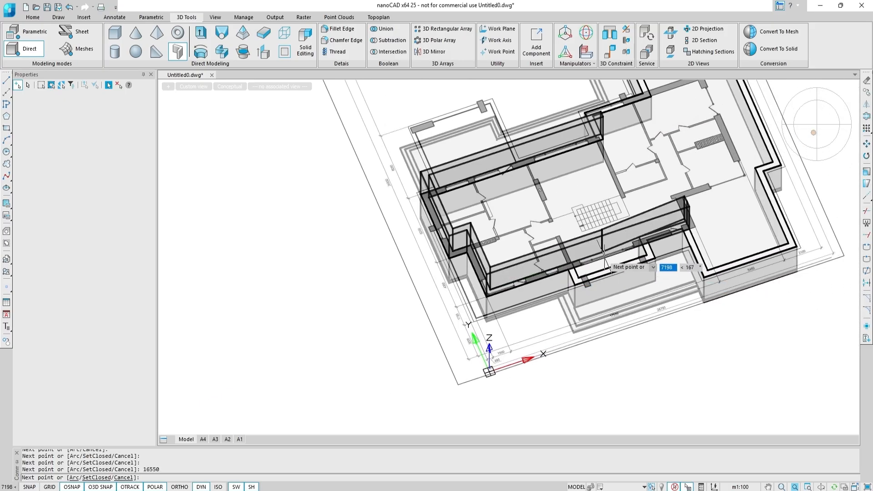
{"action": "type", "text": "2"}
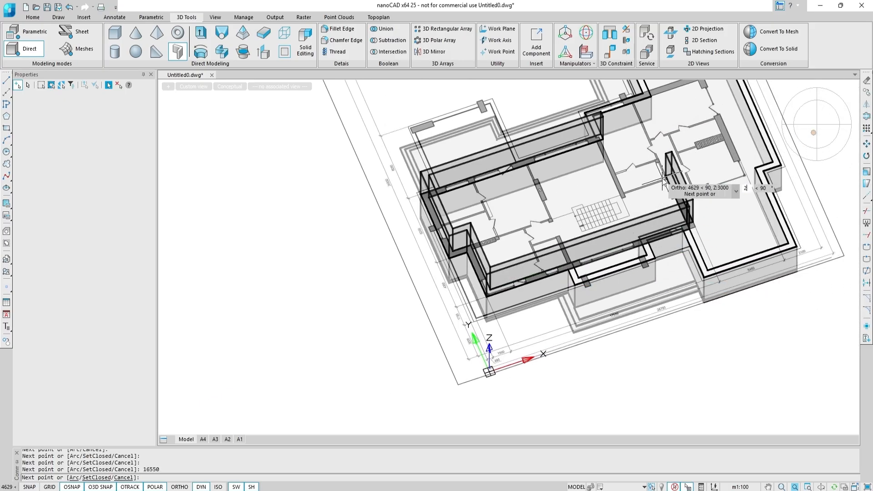
{"action": "type", "text": "800"}
{"action": "key", "text": "Return"}
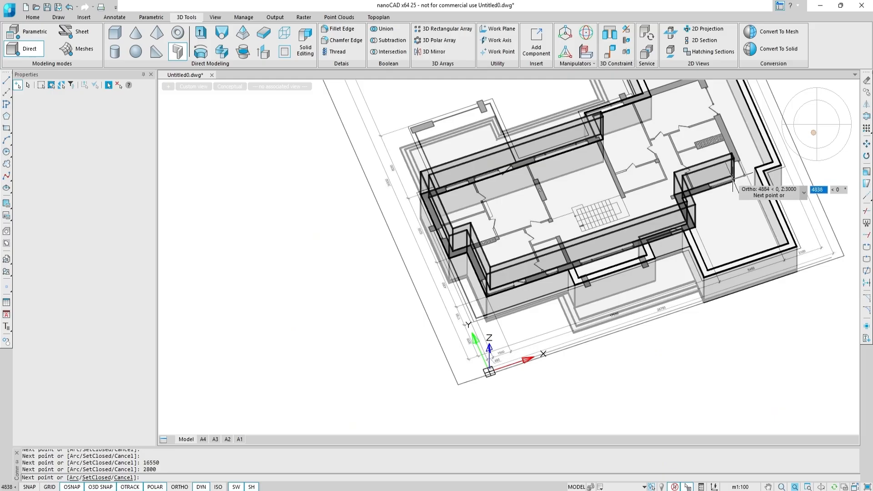
{"action": "type", "text": "5450"}
{"action": "key", "text": "Return"}
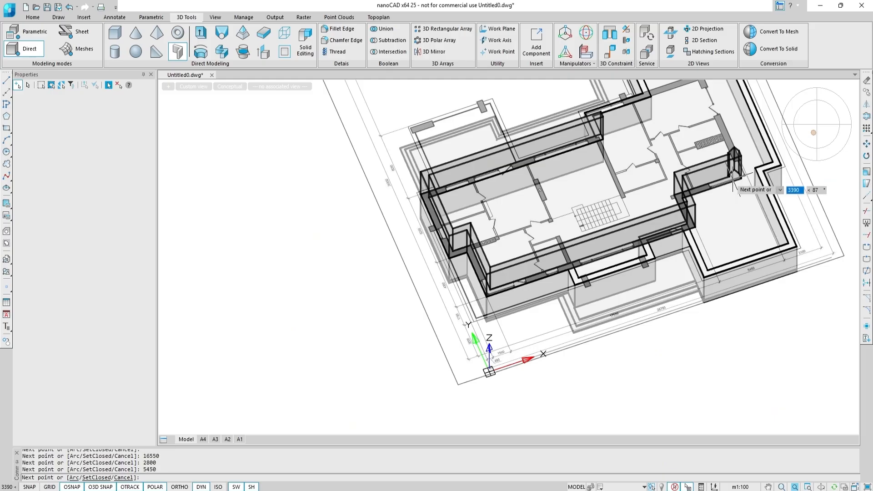
Add a 8950 segment, trace the remaining corners back to the start and finish the Polysolid.
{"action": "middle_click_drag", "start_coordinate": [710, 179], "coordinate": [648, 267]}
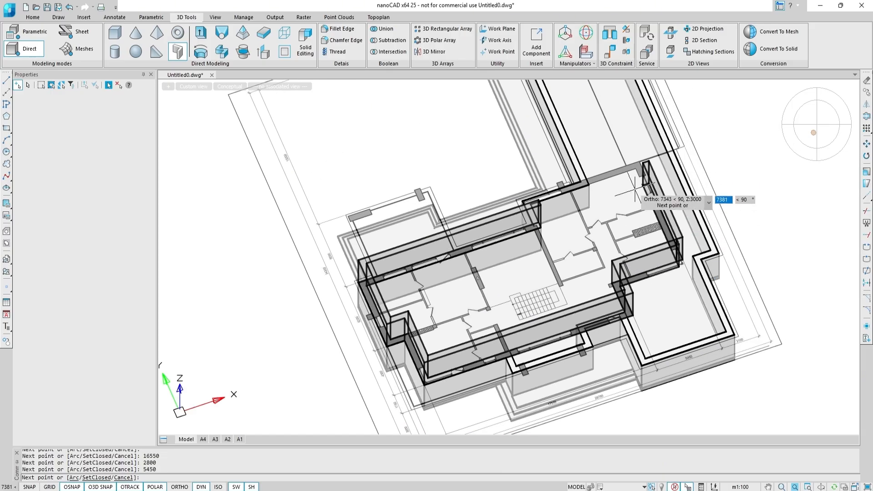
{"action": "type", "text": "8950"}
{"action": "key", "text": "Return"}
{"action": "scroll", "coordinate": [594, 185], "scroll_direction": "up", "scroll_amount": 4}
{"action": "scroll", "coordinate": [532, 213], "scroll_direction": "up", "scroll_amount": 4}
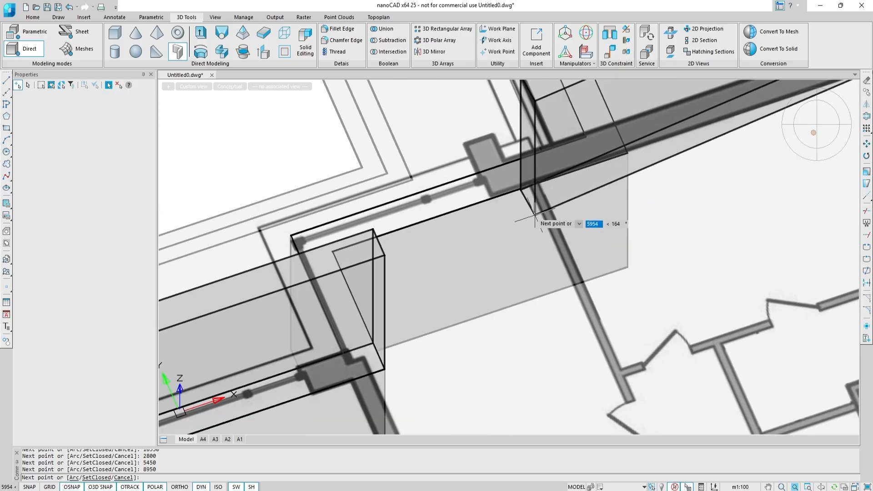
{"action": "mouse_move", "coordinate": [531, 196]}
{"action": "middle_mouse_down", "text": "shift"}
{"action": "mouse_move", "coordinate": [518, 205]}
{"action": "mouse_move", "coordinate": [511, 198]}
{"action": "mouse_move", "coordinate": [592, 274]}
{"action": "middle_mouse_up", "text": "shift"}
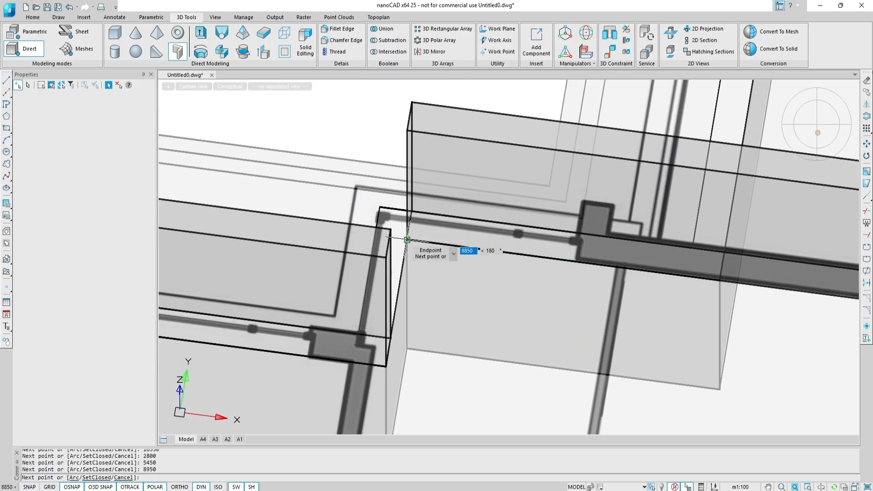
{"action": "left_click", "coordinate": [405, 239]}
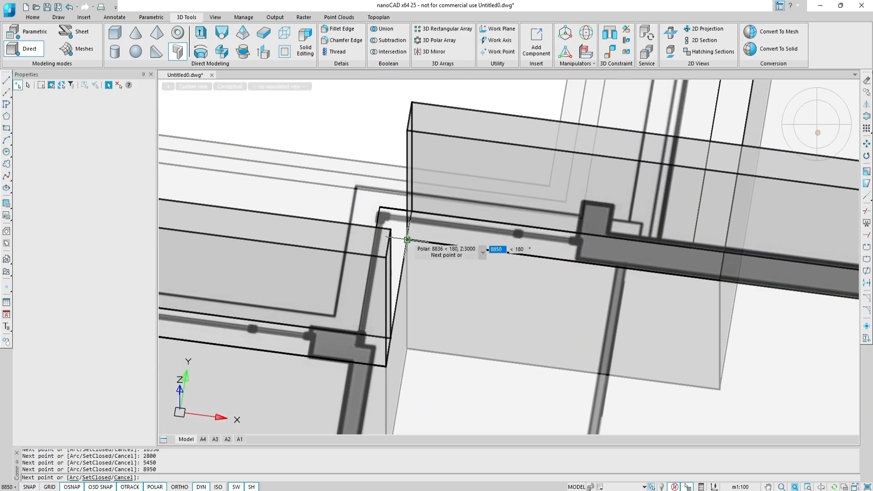
{"action": "left_click", "coordinate": [386, 365]}
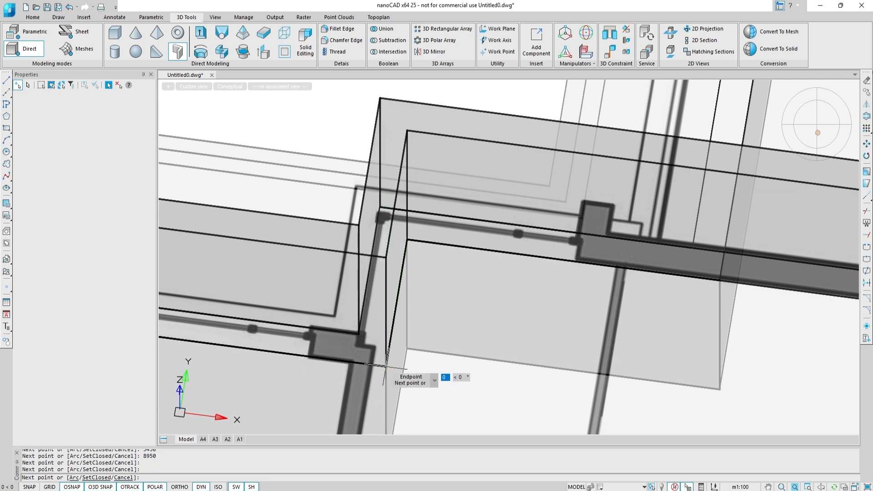
{"action": "scroll", "coordinate": [385, 367], "scroll_direction": "down", "scroll_amount": 3}
{"action": "right_click", "coordinate": [422, 378]}
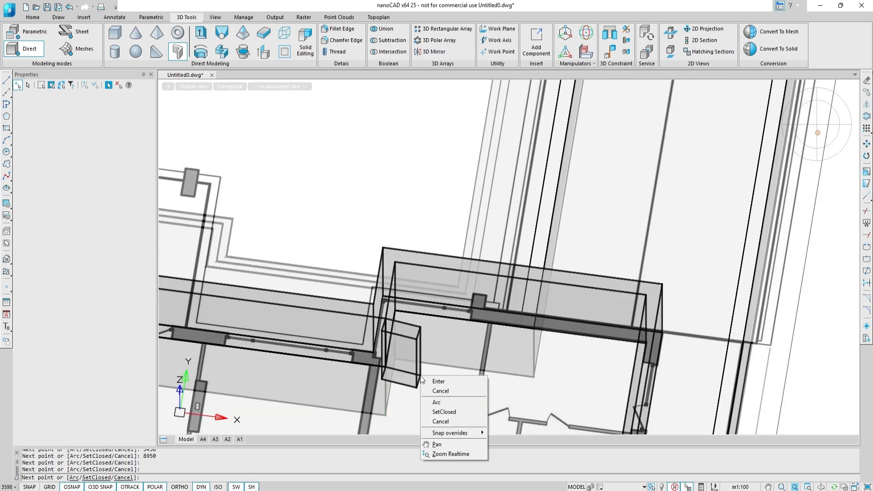
{"action": "left_click", "coordinate": [436, 384]}
Select the new wall solid and stretch one of its grips, then undo the stretch.
{"action": "scroll", "coordinate": [452, 347], "scroll_direction": "down", "scroll_amount": 5}
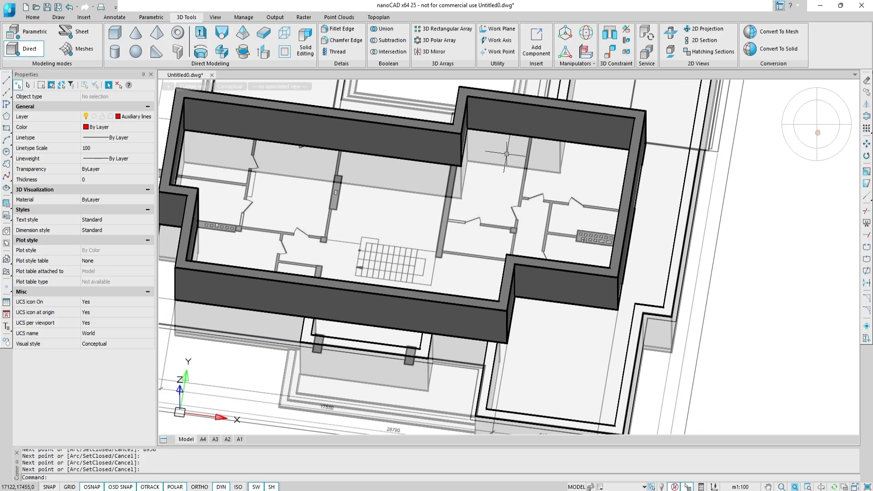
{"action": "left_click", "coordinate": [445, 147]}
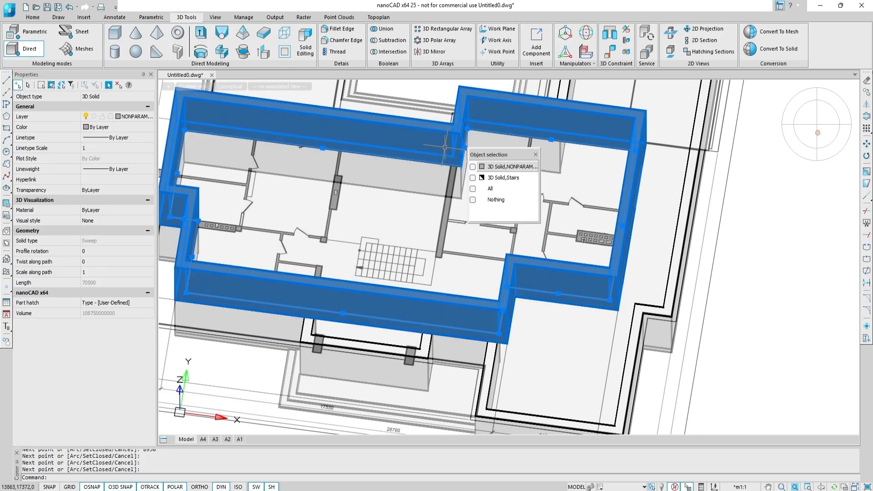
{"action": "left_click", "coordinate": [500, 167]}
{"action": "middle_click_drag", "start_coordinate": [295, 186], "coordinate": [263, 198], "text": "shift"}
{"action": "middle_click_drag", "start_coordinate": [262, 198], "coordinate": [405, 211]}
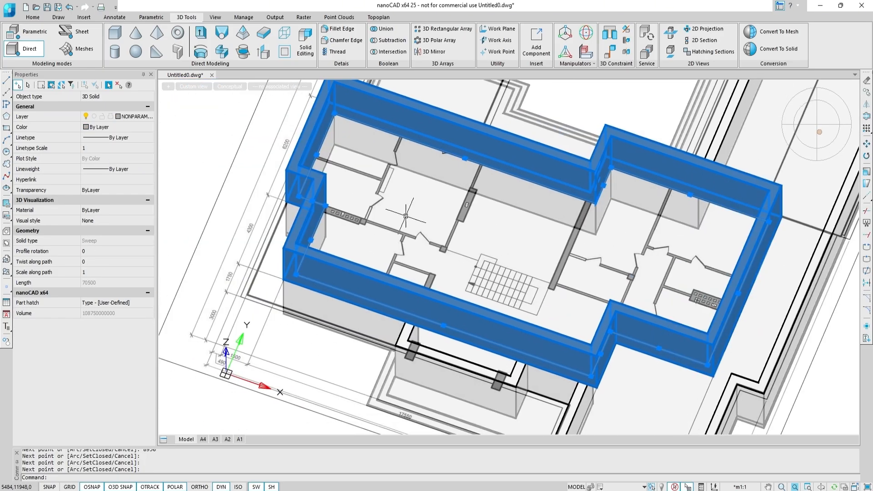
{"action": "scroll", "coordinate": [326, 247], "scroll_direction": "up", "scroll_amount": 5}
{"action": "left_click", "coordinate": [270, 228]}
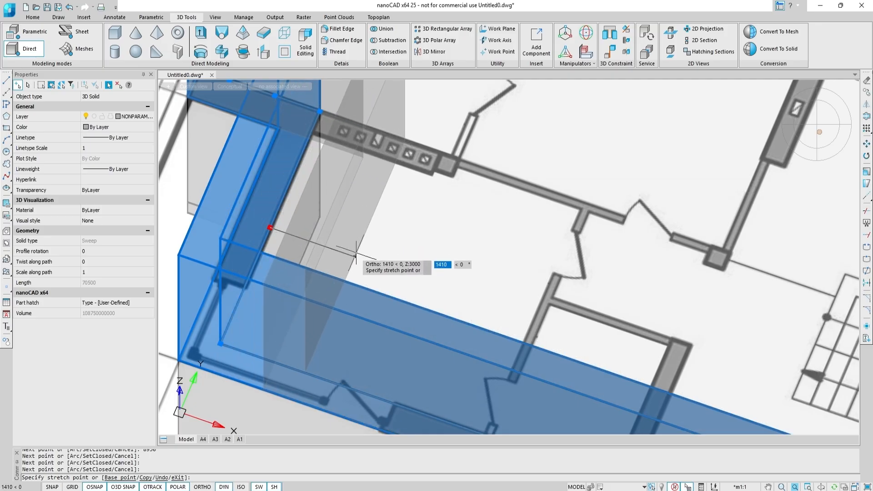
{"action": "left_click", "coordinate": [369, 261]}
{"action": "scroll", "coordinate": [396, 255], "scroll_direction": "down", "scroll_amount": 2}
{"action": "scroll", "coordinate": [442, 251], "scroll_direction": "down", "scroll_amount": 2}
{"action": "key", "text": "ctrl+z"}
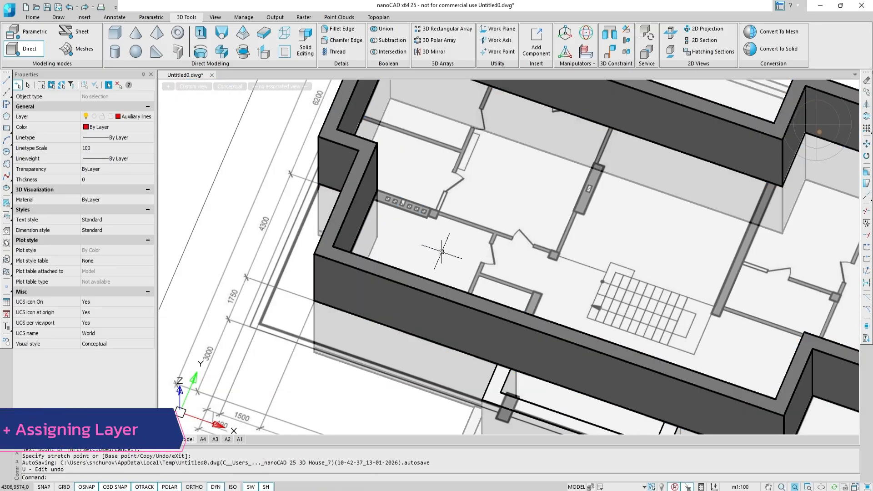
Select the new wall solid and 3D Move it 300 along the Z axis.
{"action": "left_click", "coordinate": [357, 220]}
{"action": "left_click", "coordinate": [505, 178]}
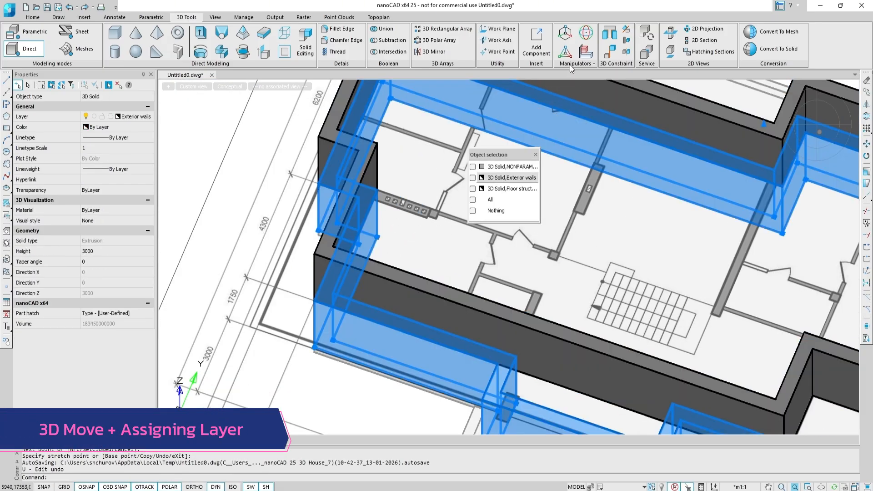
{"action": "left_click", "coordinate": [509, 166]}
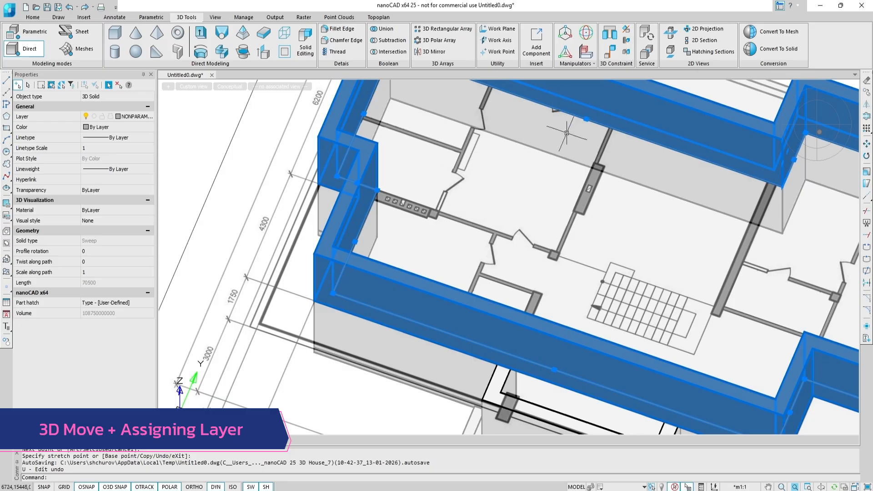
{"action": "scroll", "coordinate": [580, 199], "scroll_direction": "down", "scroll_amount": 2}
{"action": "middle_click_drag", "start_coordinate": [580, 198], "coordinate": [494, 219]}
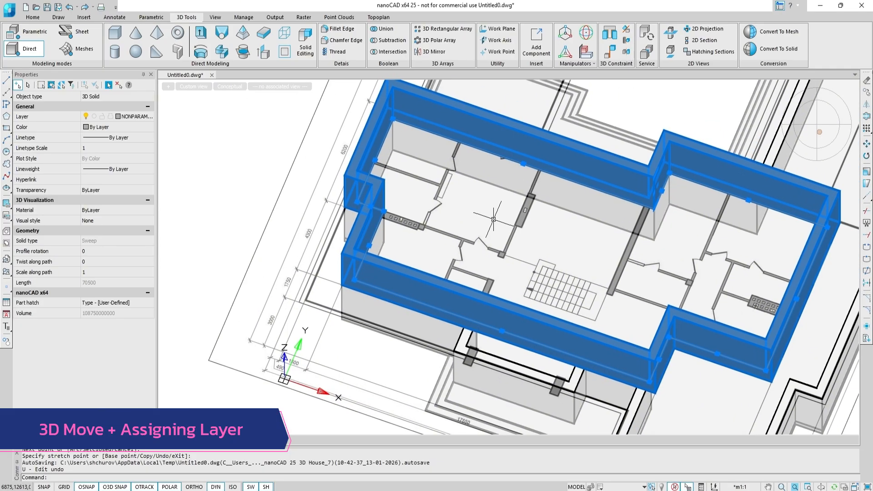
{"action": "left_click", "coordinate": [569, 38]}
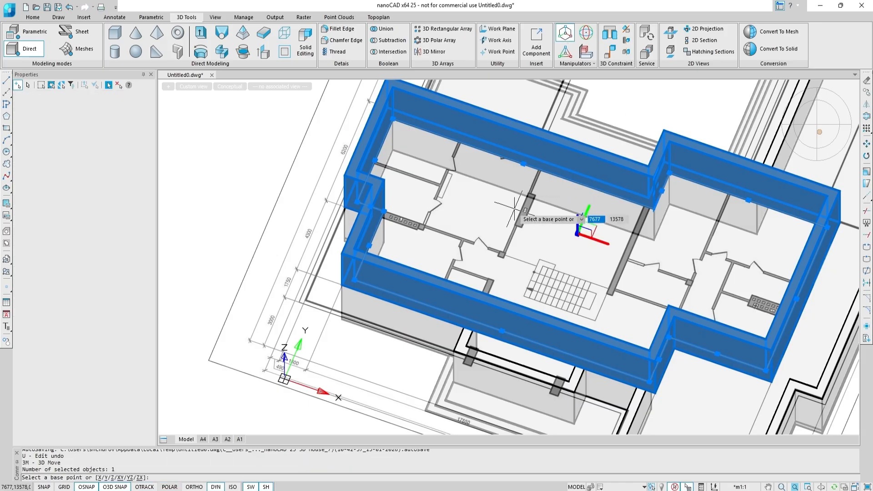
{"action": "left_click", "coordinate": [111, 477]}
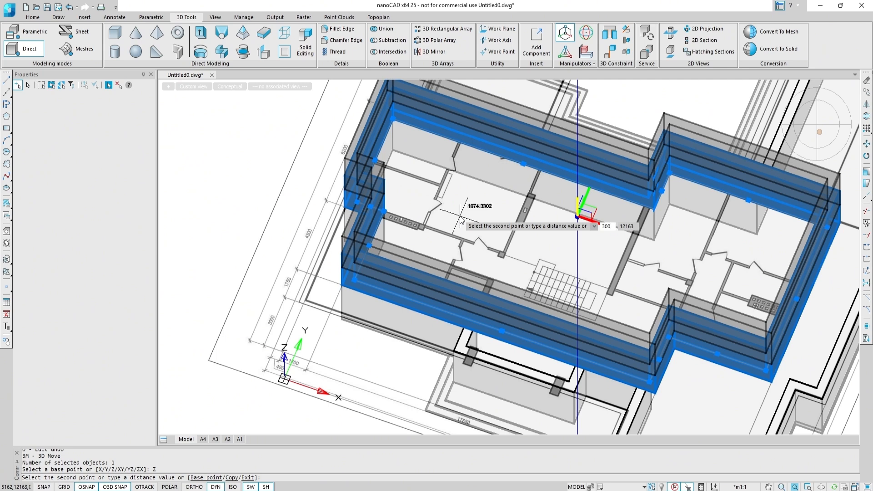
{"action": "key", "text": "Return"}
{"action": "key", "text": "Escape"}
Select the new wall solid and assign it to the Exterior walls layer.
{"action": "left_click", "coordinate": [379, 192]}
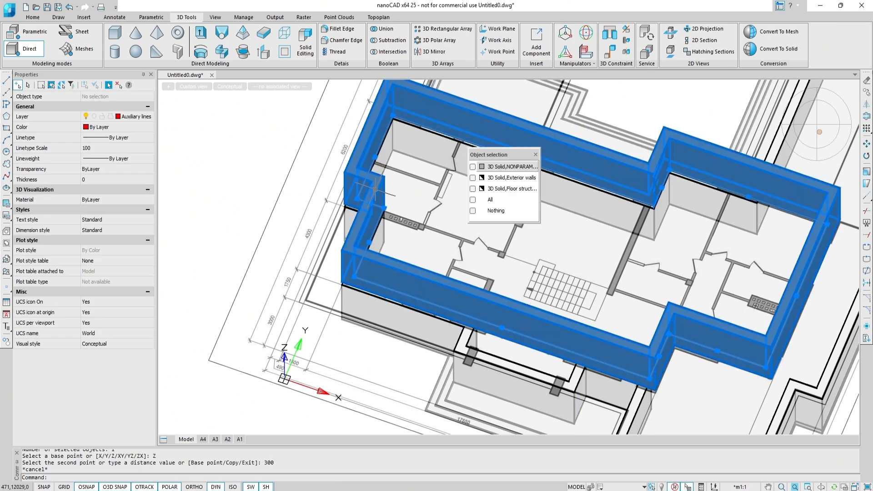
{"action": "left_click", "coordinate": [491, 167]}
{"action": "left_click", "coordinate": [143, 117]}
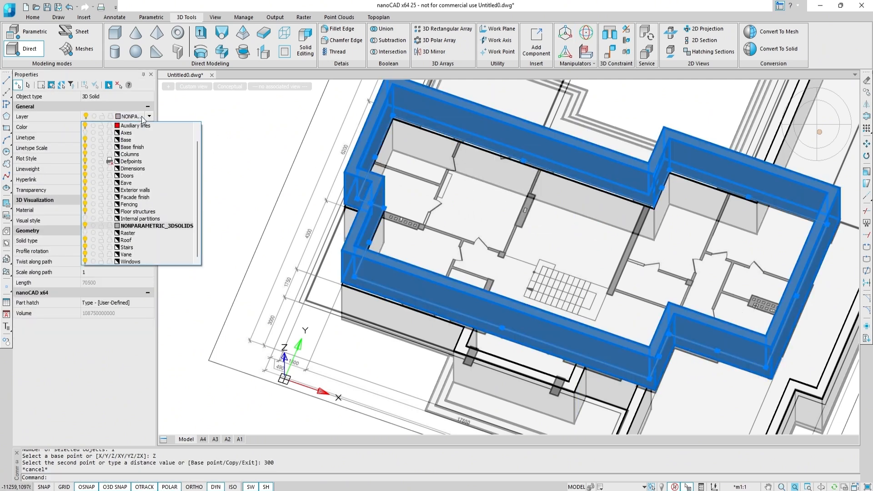
{"action": "left_click", "coordinate": [135, 190]}
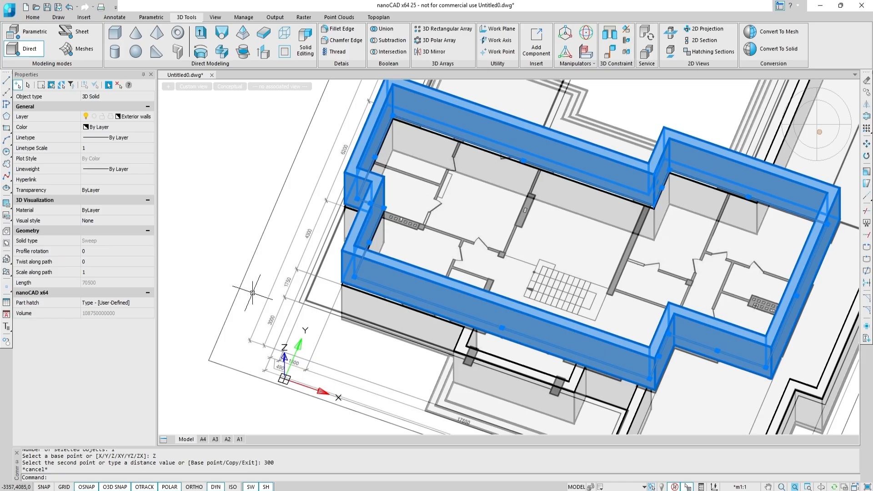
{"action": "key", "text": "Escape"}
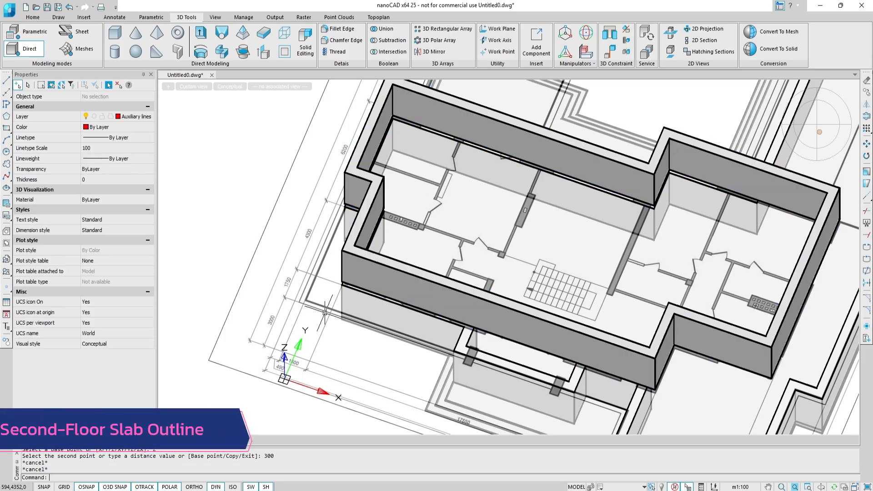
Make Floor structures the current layer and switch to the top view.
{"action": "left_click", "coordinate": [148, 119]}
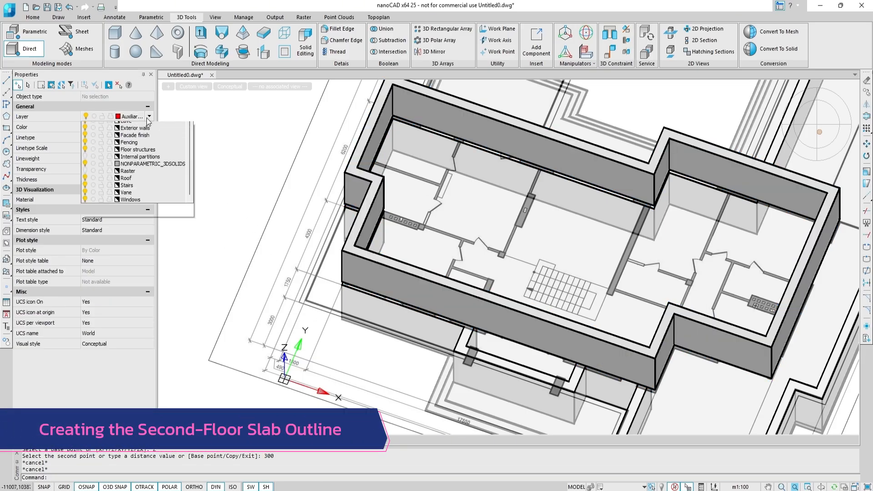
{"action": "left_click", "coordinate": [138, 211]}
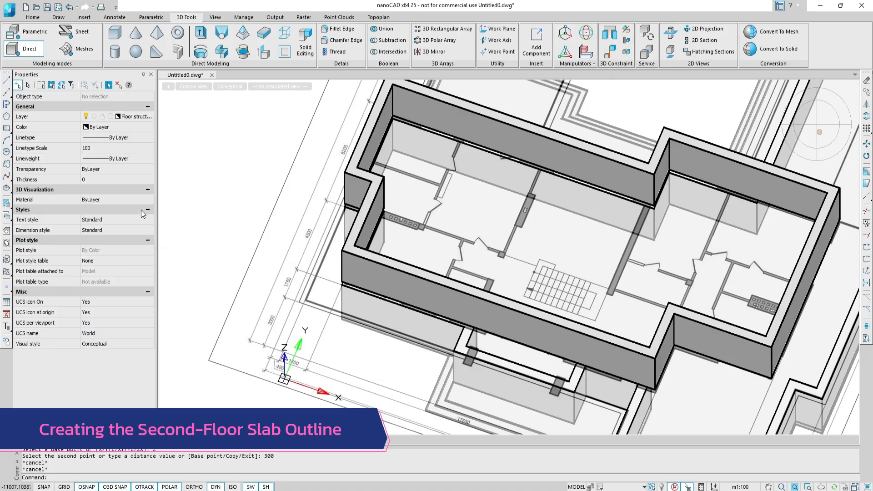
{"action": "left_click", "coordinate": [817, 125]}
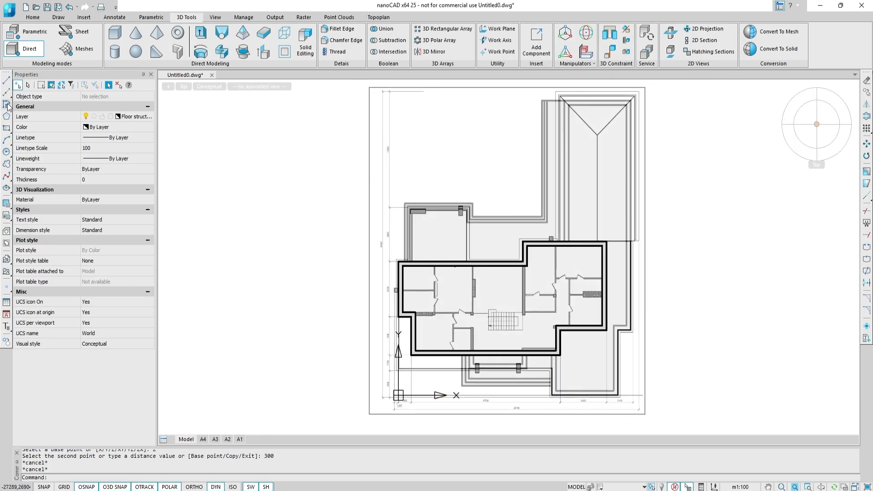
Start a polyline at the second floor's outer wall corner and draw its first segments, including one 18050 long.
{"action": "left_click", "coordinate": [7, 105]}
{"action": "scroll", "coordinate": [471, 248], "scroll_direction": "up", "scroll_amount": 6}
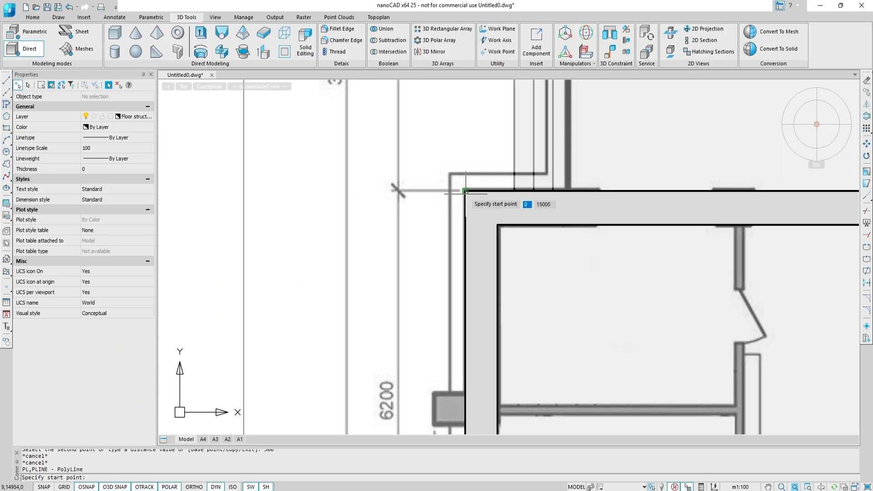
{"action": "left_click", "coordinate": [466, 191]}
{"action": "scroll", "coordinate": [440, 255], "scroll_direction": "down", "scroll_amount": 3}
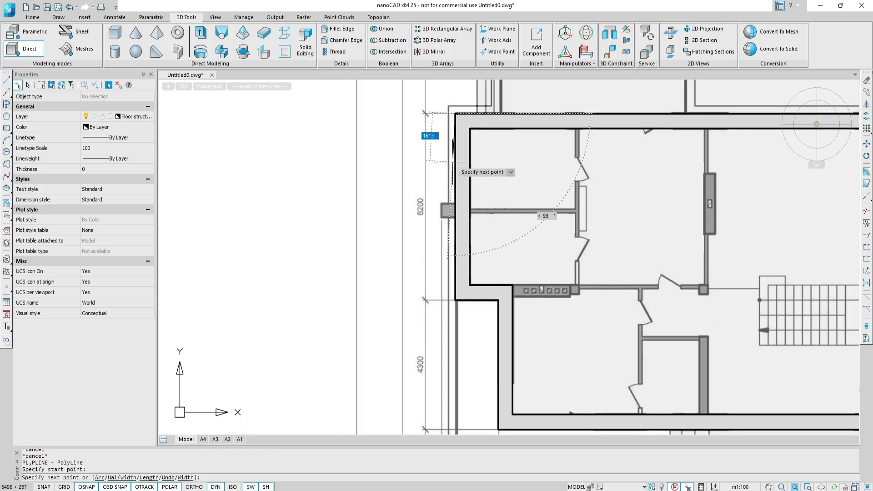
{"action": "left_click", "coordinate": [456, 364]}
{"action": "middle_click_drag", "start_coordinate": [534, 355], "coordinate": [483, 250]}
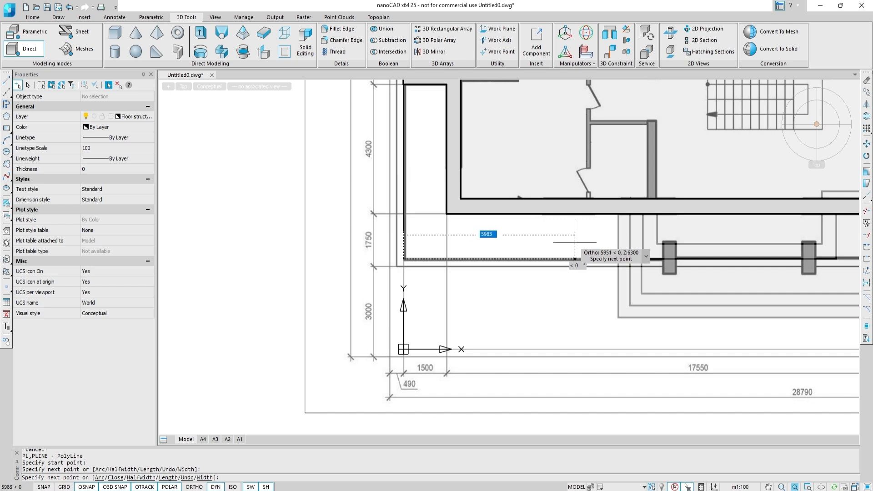
{"action": "type", "text": "18050"}
{"action": "key", "text": "Return"}
Continue the slab outline with segments of 3000, 730 and 1500 along the outer walls.
{"action": "middle_click_drag", "start_coordinate": [678, 248], "coordinate": [333, 275]}
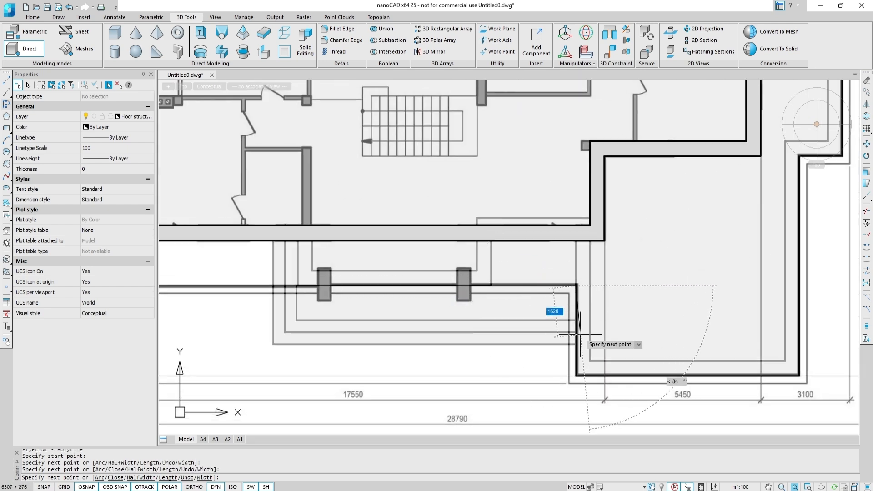
{"action": "type", "text": "3000"}
{"action": "key", "text": "Return"}
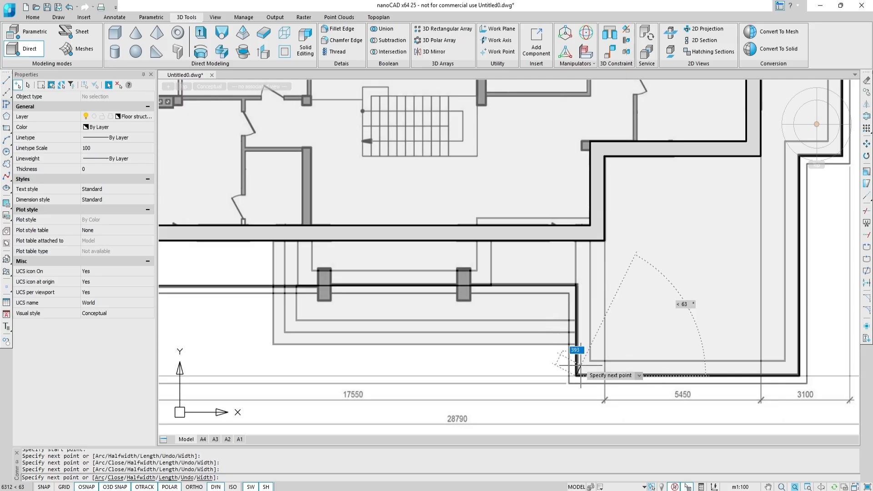
{"action": "type", "text": "7800"}
{"action": "key", "text": "Return"}
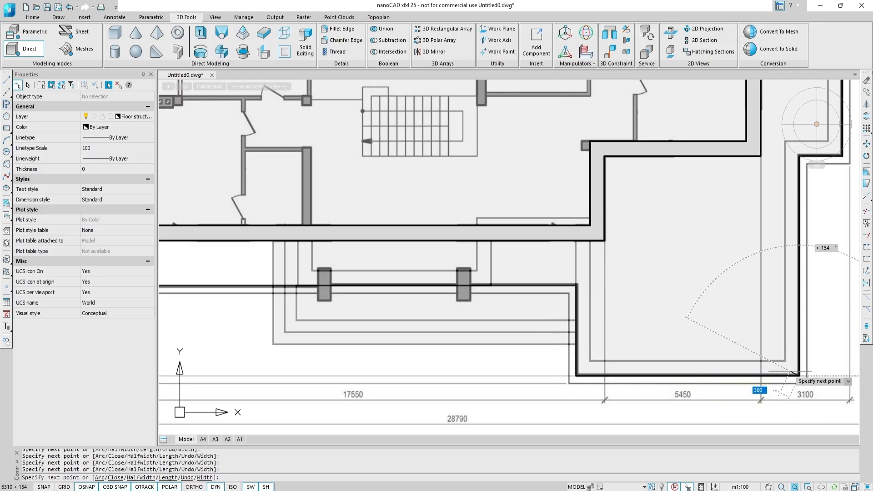
{"action": "middle_click_drag", "start_coordinate": [777, 325], "coordinate": [663, 412]}
{"action": "type", "text": "7"}
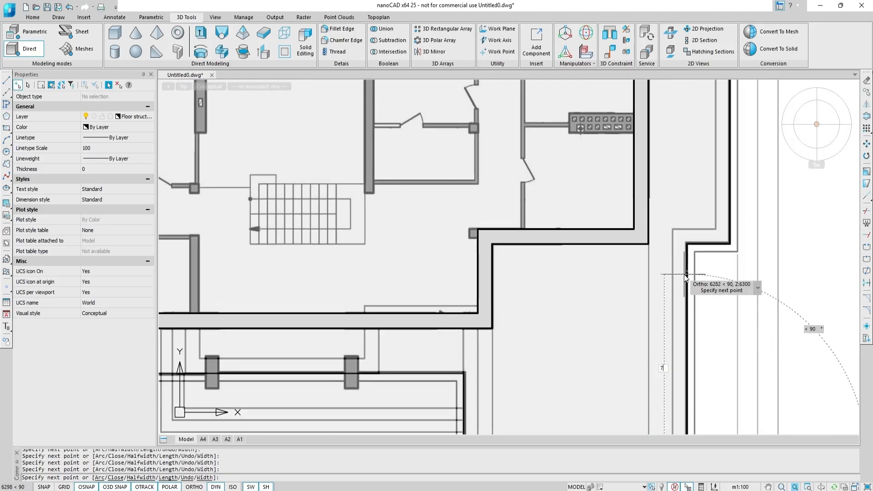
{"action": "type", "text": "30"}
{"action": "key", "text": "Return"}
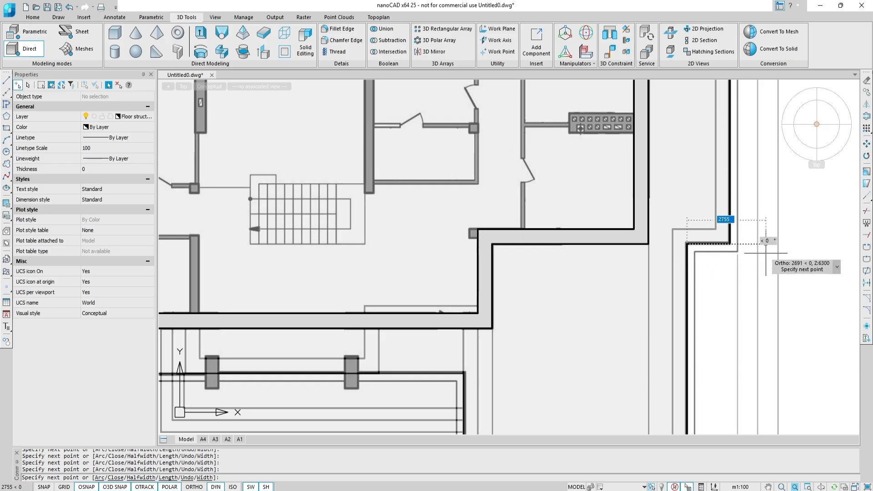
{"action": "type", "text": "1500"}
{"action": "key", "text": "Return"}
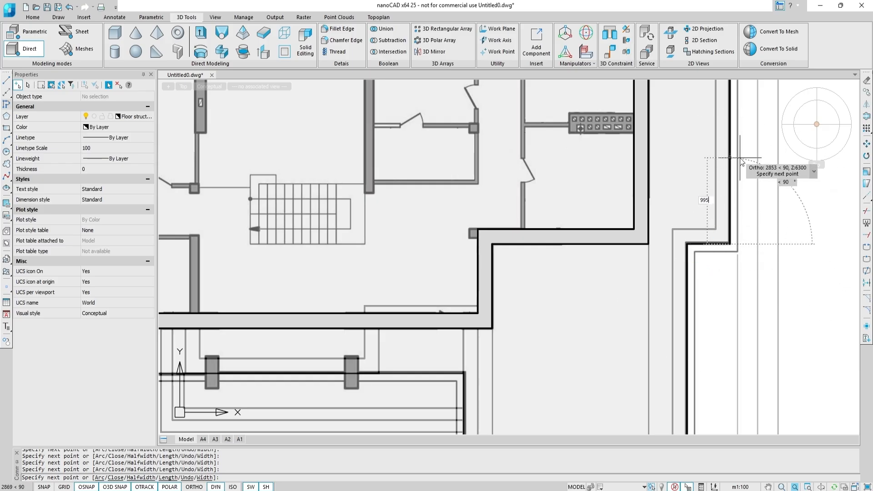
Continue the outline with segments of 500, 16355 and 8900 around the upper wing.
{"action": "key", "text": "Return"}
{"action": "scroll", "coordinate": [740, 158], "scroll_direction": "down", "scroll_amount": 2}
{"action": "middle_click_drag", "start_coordinate": [736, 160], "coordinate": [638, 385]}
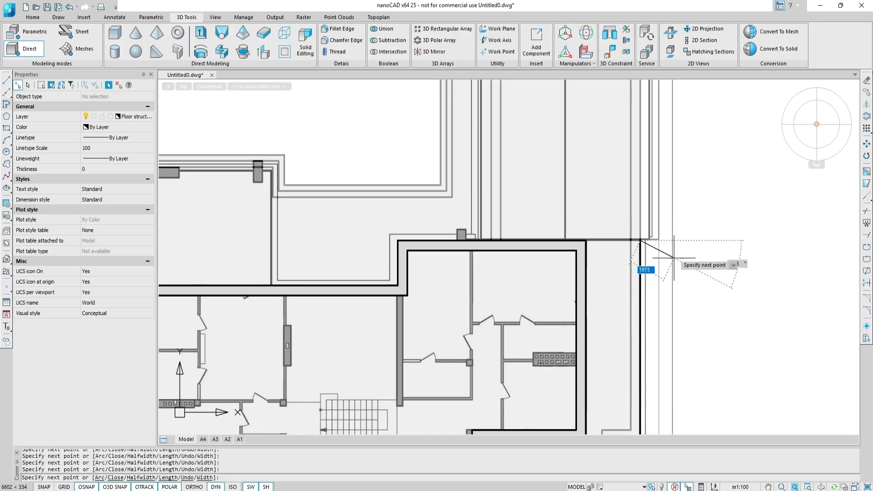
{"action": "type", "text": "500"}
{"action": "key", "text": "Return"}
{"action": "scroll", "coordinate": [689, 161], "scroll_direction": "down", "scroll_amount": 2}
{"action": "middle_click_drag", "start_coordinate": [687, 157], "coordinate": [666, 311]}
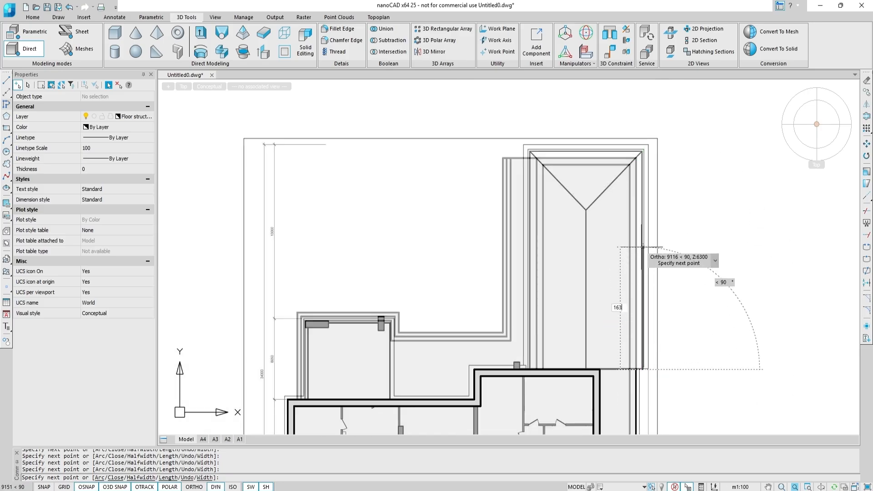
{"action": "type", "text": "16355"}
{"action": "key", "text": "Return"}
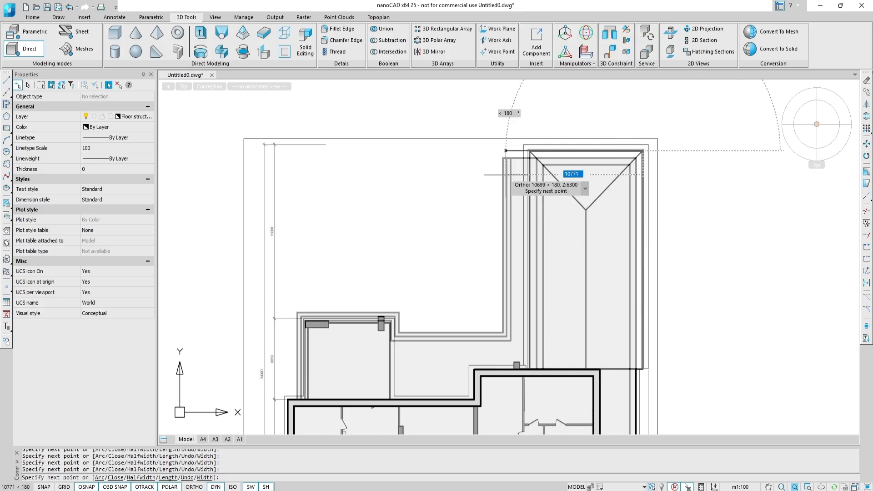
{"action": "type", "text": "8900"}
{"action": "key", "text": "Return"}
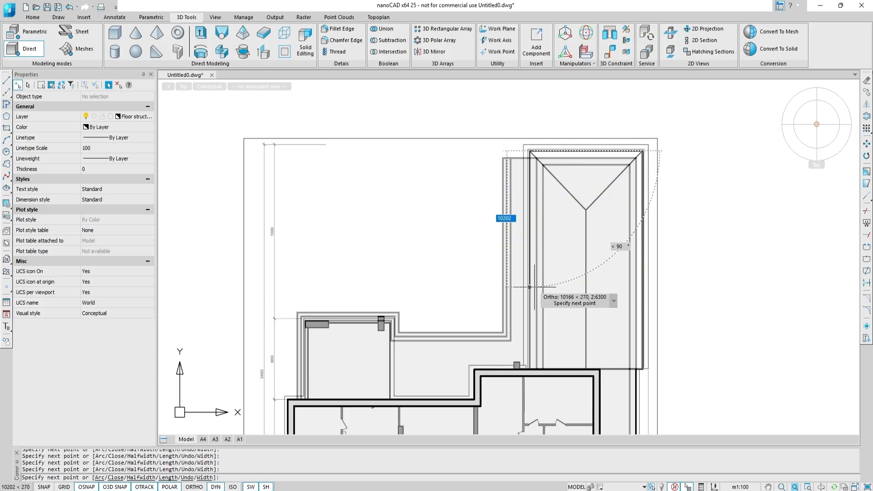
{"action": "key", "text": "Return"}
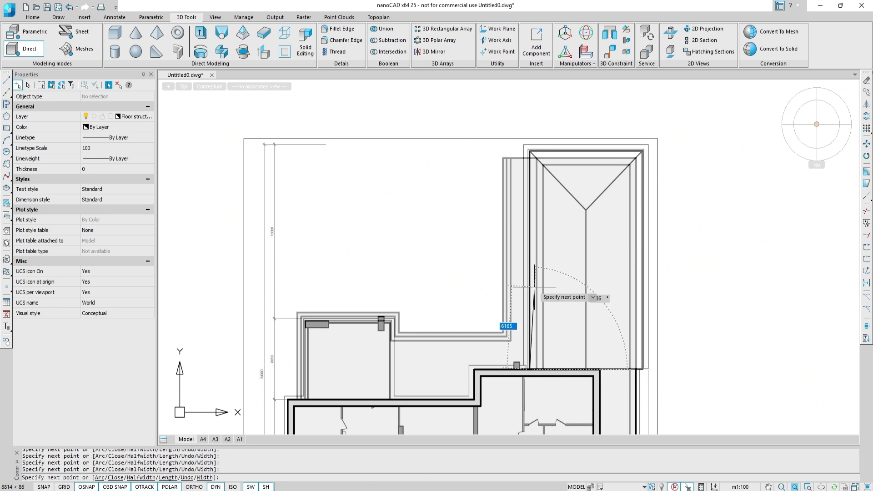
Snap the remaining outline vertices to the outer wall corners and end the polyline.
{"action": "middle_click_drag", "start_coordinate": [500, 341], "coordinate": [536, 250]}
{"action": "scroll", "coordinate": [530, 257], "scroll_direction": "up", "scroll_amount": 4}
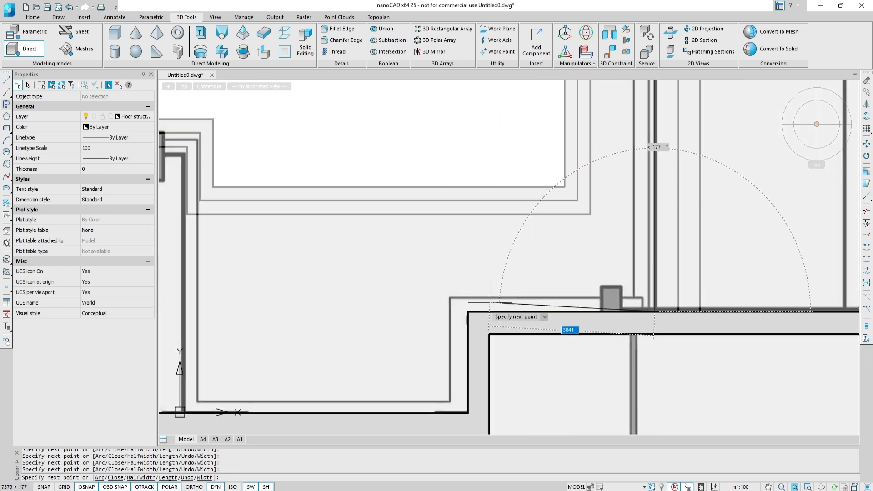
{"action": "left_click", "coordinate": [468, 312]}
{"action": "middle_click_drag", "start_coordinate": [457, 302], "coordinate": [509, 209]}
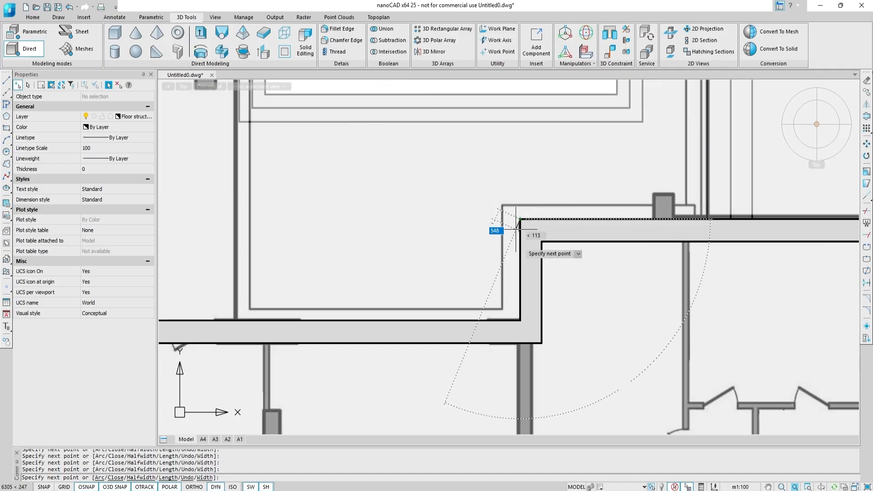
{"action": "left_click", "coordinate": [520, 320]}
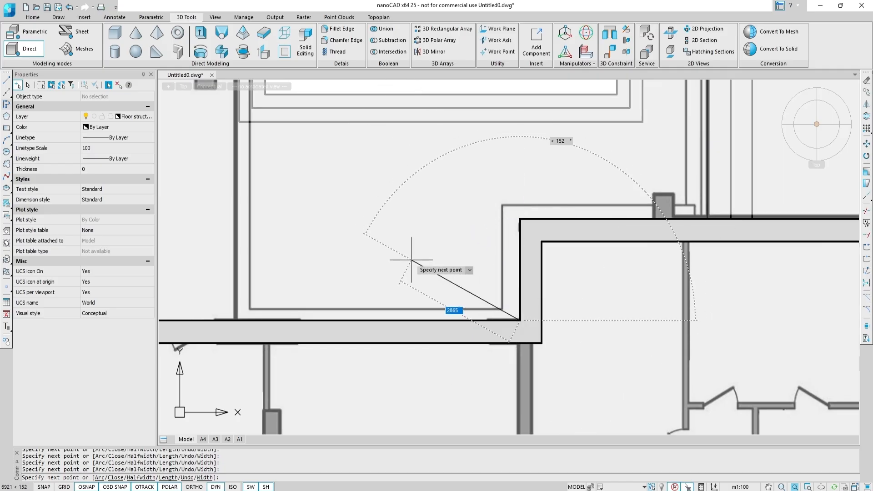
{"action": "middle_click_drag", "start_coordinate": [412, 260], "coordinate": [569, 258]}
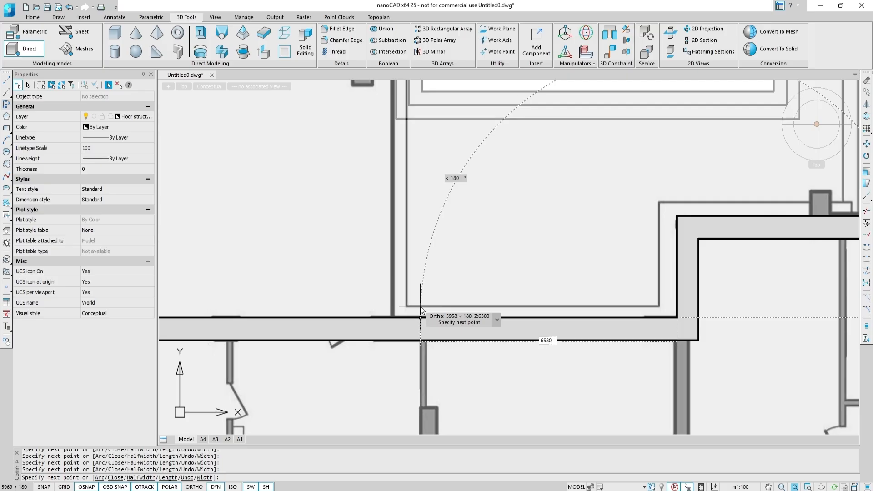
{"action": "key", "text": "Return"}
{"action": "middle_click_drag", "start_coordinate": [397, 217], "coordinate": [467, 348]}
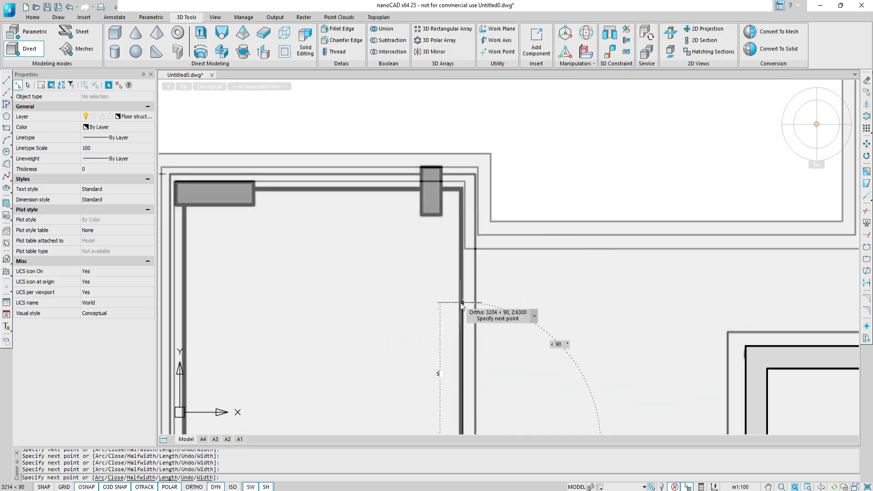
{"action": "left_click", "coordinate": [462, 184]}
{"action": "middle_click_drag", "start_coordinate": [370, 244], "coordinate": [532, 194]}
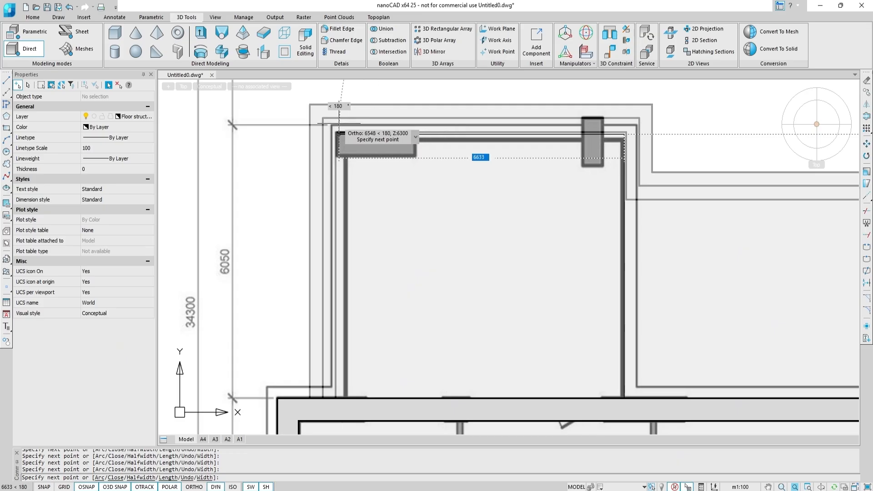
{"action": "key", "text": "Return"}
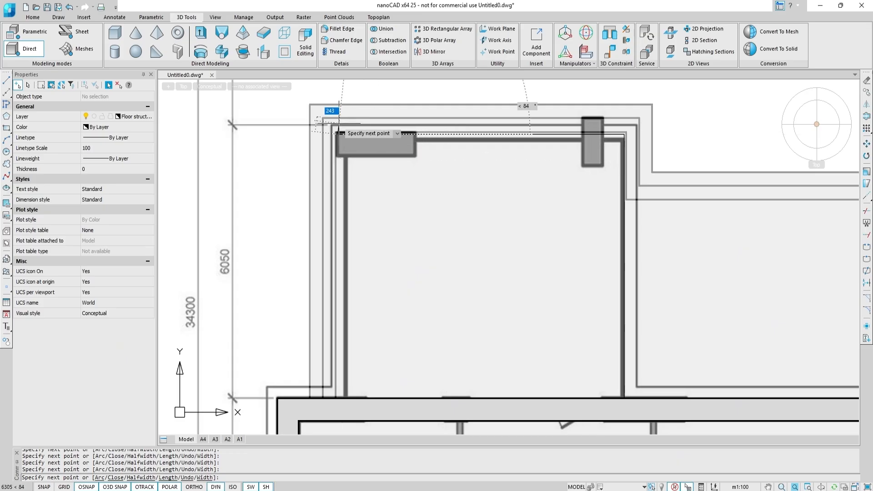
{"action": "mouse_move", "coordinate": [362, 321]}
{"action": "middle_mouse_down"}
{"action": "mouse_move", "coordinate": [367, 287]}
{"action": "mouse_move", "coordinate": [402, 301]}
{"action": "middle_mouse_up"}
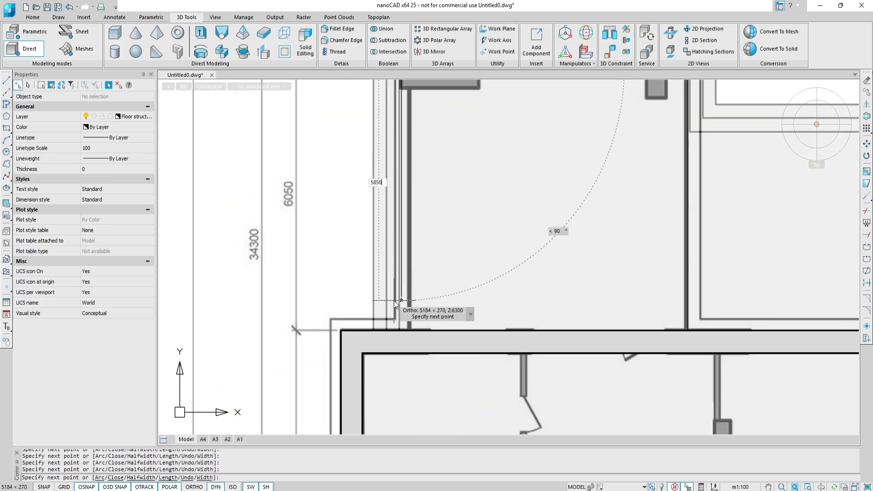
{"action": "left_click", "coordinate": [402, 330]}
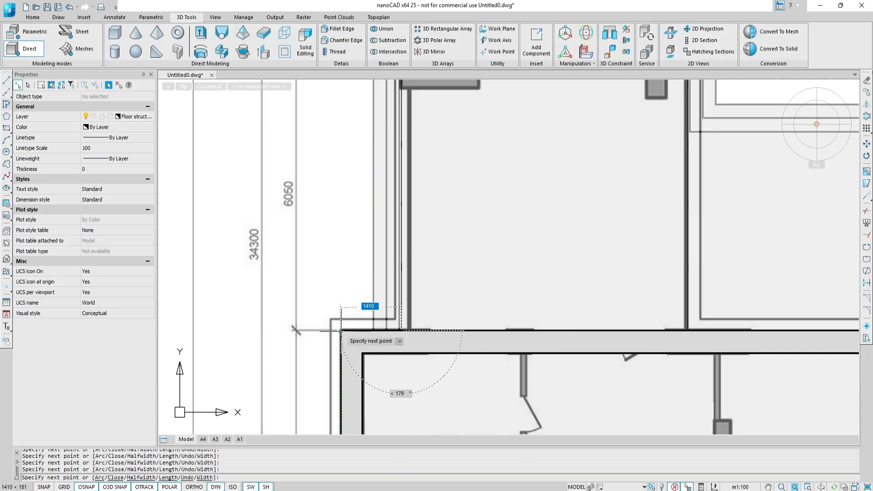
{"action": "left_click", "coordinate": [341, 330]}
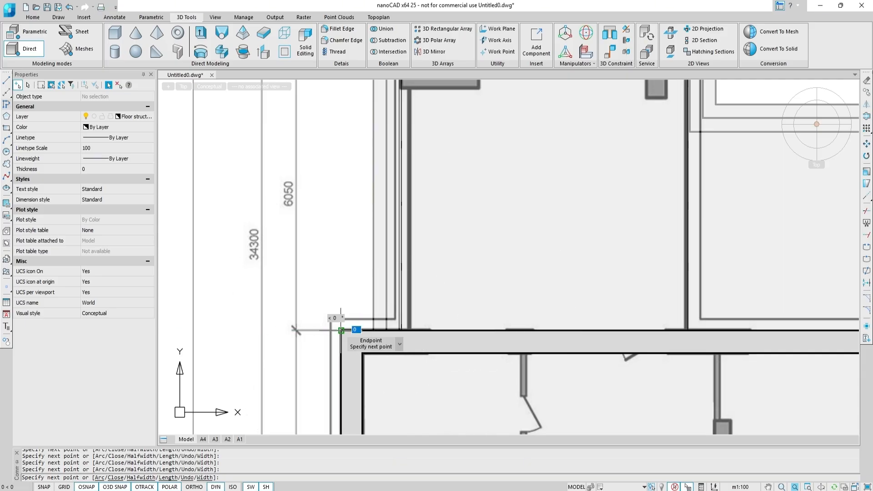
{"action": "key", "text": "Escape"}
Select the slab outline polyline and set its elevation to 3000.
{"action": "scroll", "coordinate": [336, 304], "scroll_direction": "down", "scroll_amount": 4}
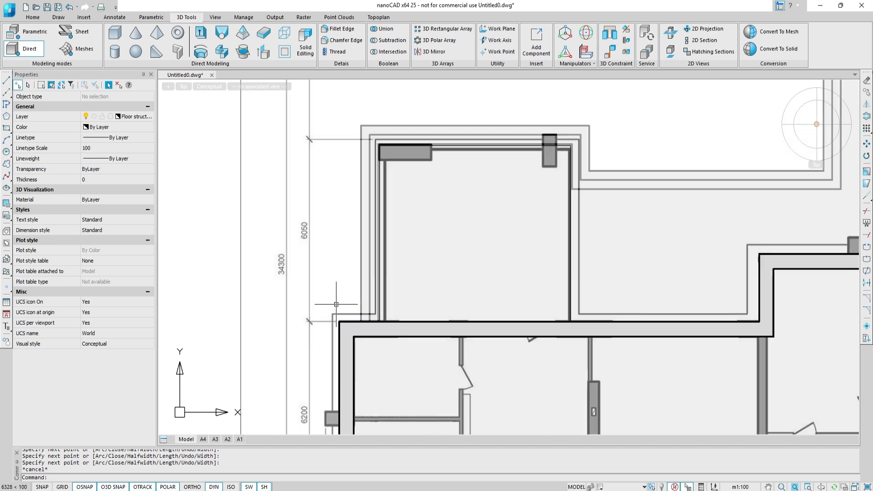
{"action": "mouse_move", "coordinate": [336, 304]}
{"action": "middle_mouse_down", "text": "shift"}
{"action": "mouse_move", "coordinate": [348, 276]}
{"action": "mouse_move", "coordinate": [397, 229]}
{"action": "mouse_move", "coordinate": [459, 291]}
{"action": "middle_mouse_up", "text": "shift"}
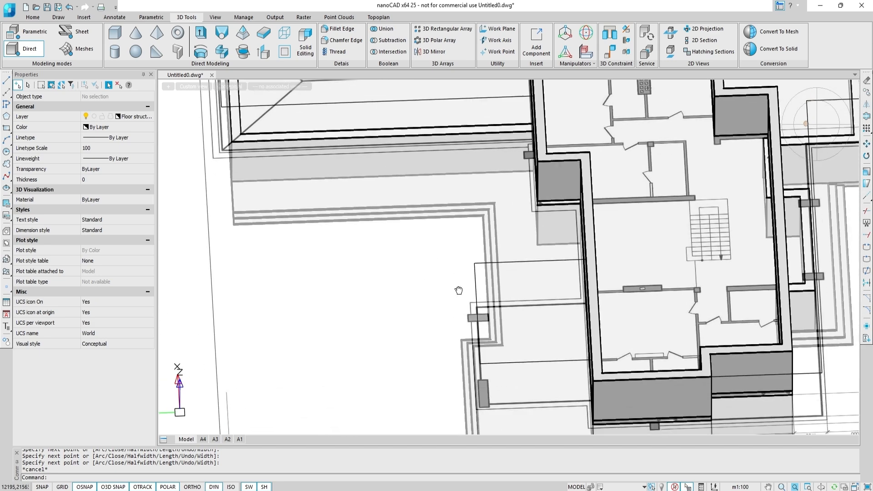
{"action": "left_click", "coordinate": [475, 295]}
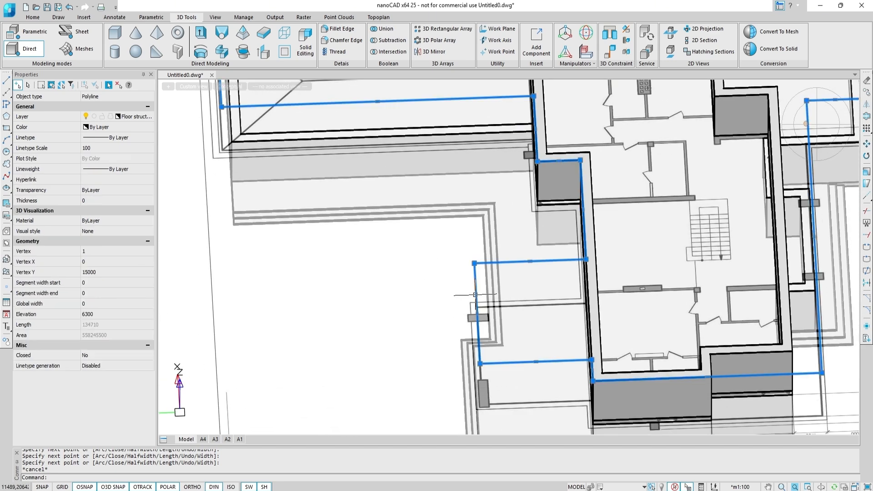
{"action": "left_click", "coordinate": [150, 314]}
{"action": "type", "text": "3000"}
{"action": "key", "text": "Return"}
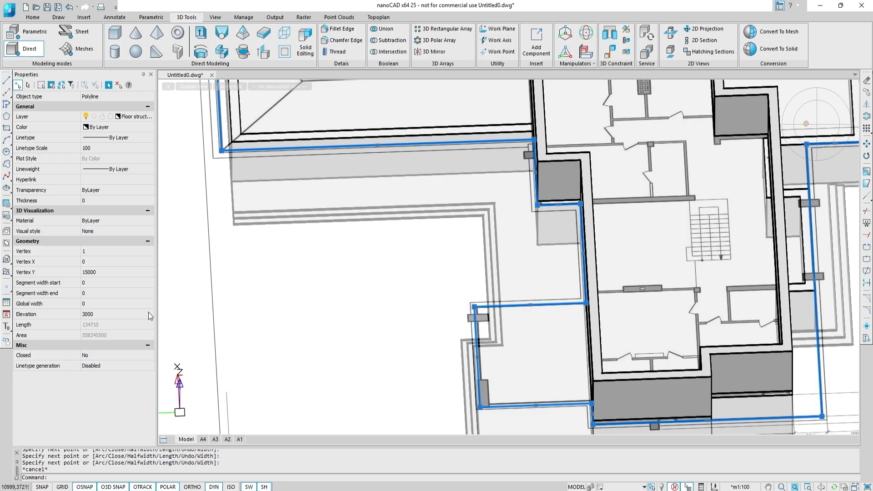
Extrude the slab outline 300 up to the wall endpoint.
{"action": "middle_click_drag", "start_coordinate": [531, 321], "coordinate": [547, 298], "text": "shift"}
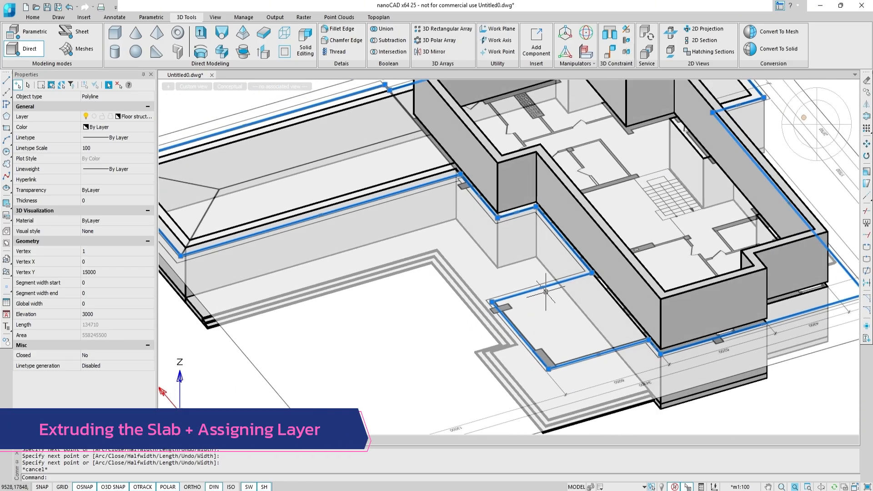
{"action": "left_click", "coordinate": [201, 33]}
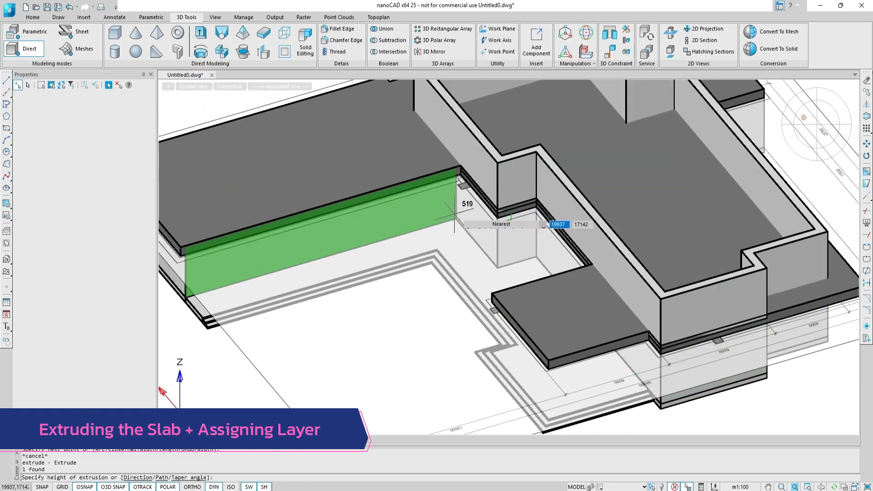
{"action": "left_click", "coordinate": [498, 213]}
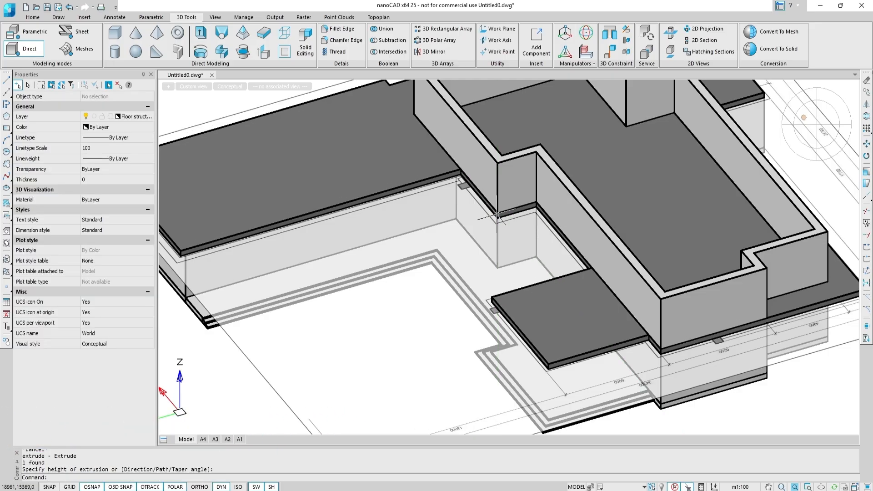
Select the new slab solid and assign it to the Floor structures layer.
{"action": "scroll", "coordinate": [421, 202], "scroll_direction": "down", "scroll_amount": 2}
{"action": "left_click", "coordinate": [406, 193]}
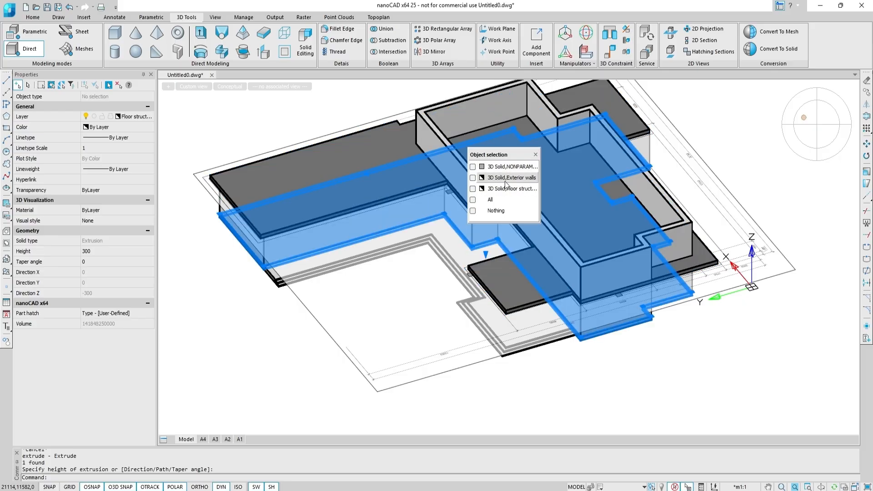
{"action": "left_click", "coordinate": [510, 166]}
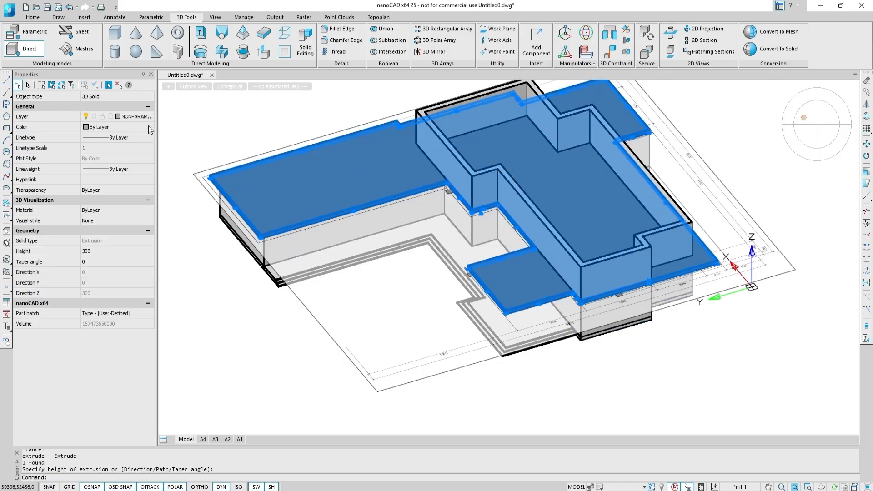
{"action": "left_click", "coordinate": [140, 118]}
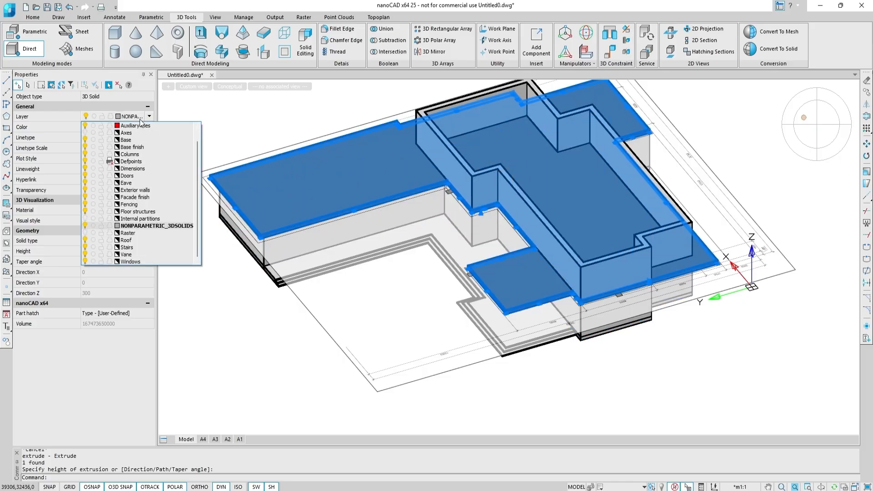
{"action": "left_click", "coordinate": [158, 213]}
{"action": "left_click", "coordinate": [804, 121]}
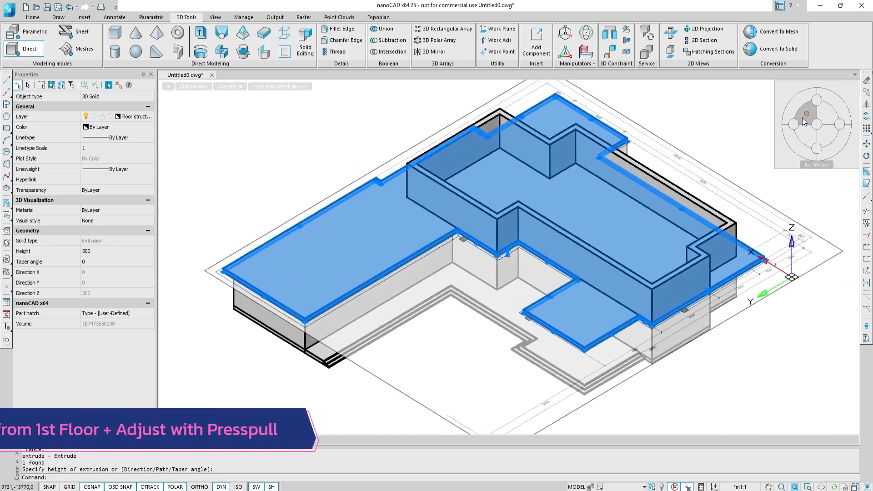
Hide the Floor structures layer to clear the slab from view.
{"action": "key", "text": "Escape"}
{"action": "key", "text": "Escape"}
{"action": "key", "text": "Escape"}
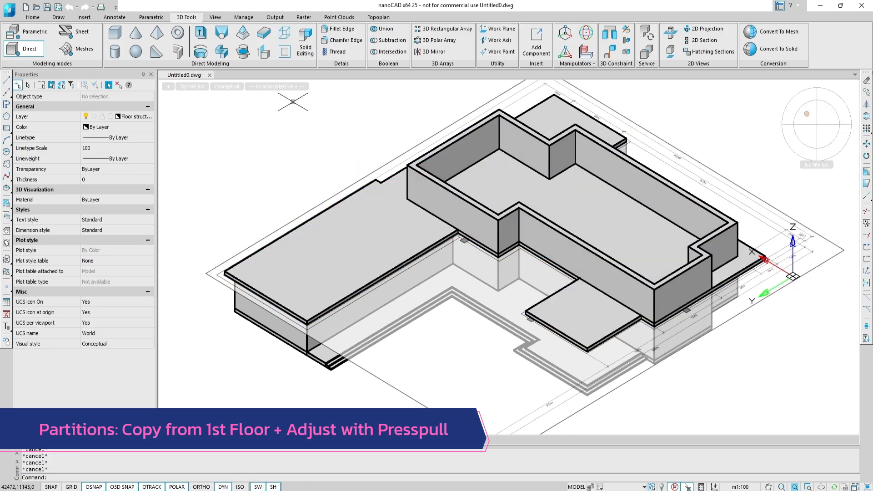
{"action": "left_click", "coordinate": [148, 117]}
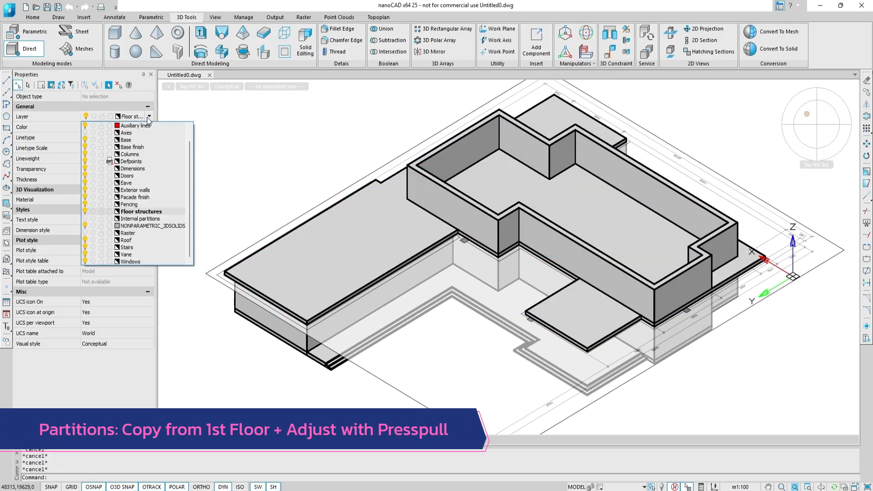
{"action": "left_click", "coordinate": [85, 211]}
{"action": "left_click", "coordinate": [414, 269]}
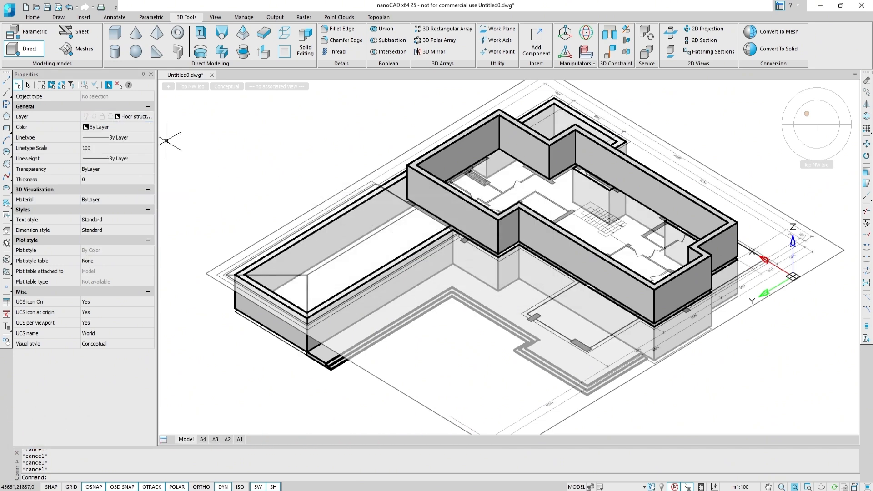
Turn on the Internal partitions layer and make Auxiliary lines the current layer.
{"action": "left_click", "coordinate": [150, 116]}
{"action": "left_click", "coordinate": [85, 219]}
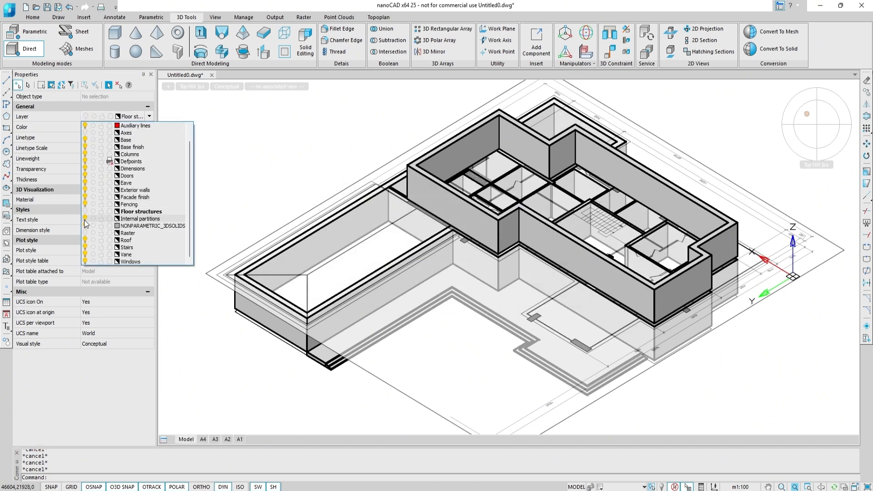
{"action": "left_click", "coordinate": [156, 126]}
In top view, select the first-floor internal partitions and copy them 3300 upward to the second floor.
{"action": "left_click", "coordinate": [817, 127]}
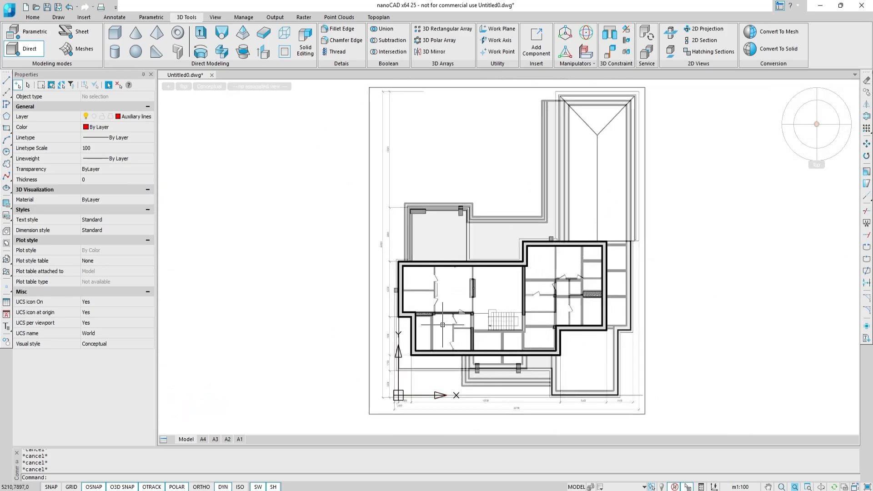
{"action": "scroll", "coordinate": [443, 325], "scroll_direction": "up", "scroll_amount": 6}
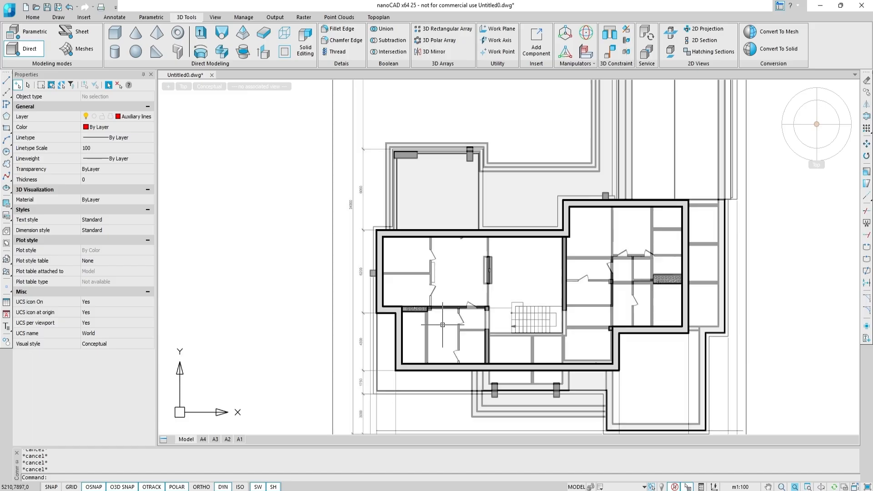
{"action": "left_click", "coordinate": [387, 272]}
{"action": "left_click", "coordinate": [443, 268]}
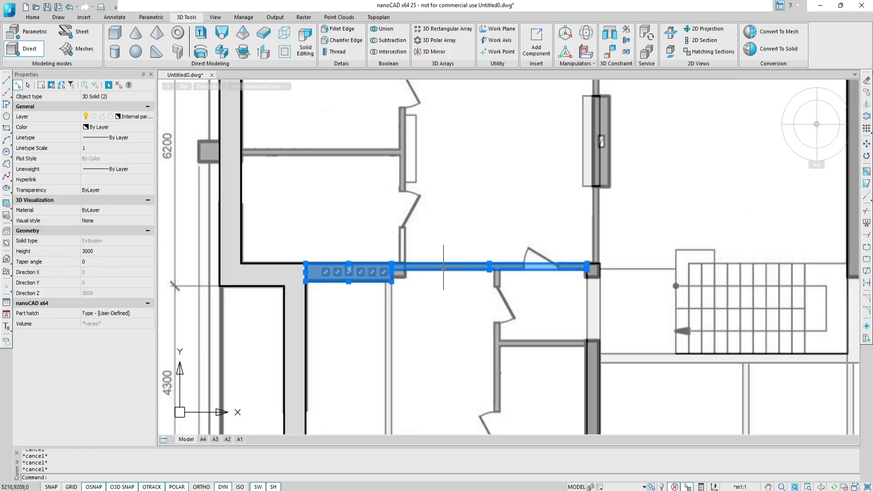
{"action": "left_click", "coordinate": [591, 332]}
{"action": "left_click", "coordinate": [596, 144]}
{"action": "middle_click_drag", "start_coordinate": [690, 206], "coordinate": [383, 230]}
{"action": "scroll", "coordinate": [496, 210], "scroll_direction": "down", "scroll_amount": 2}
{"action": "left_click", "coordinate": [488, 228]}
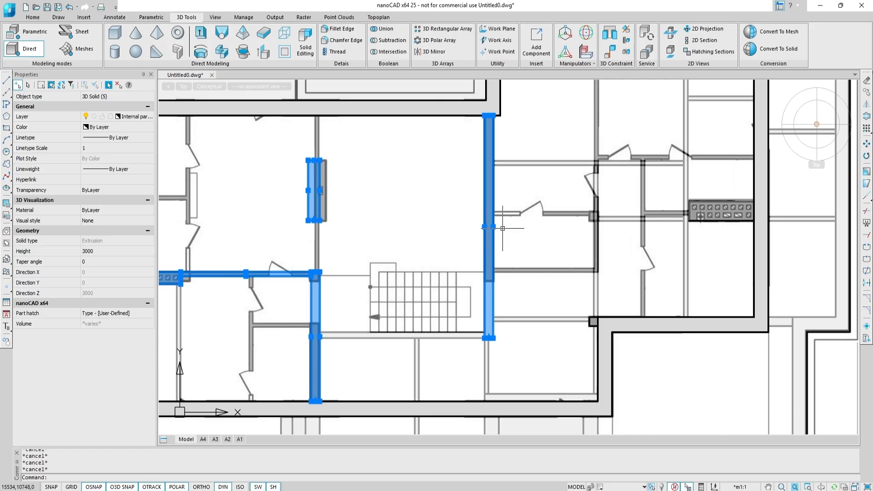
{"action": "left_click", "coordinate": [597, 226]}
{"action": "left_click", "coordinate": [689, 213]}
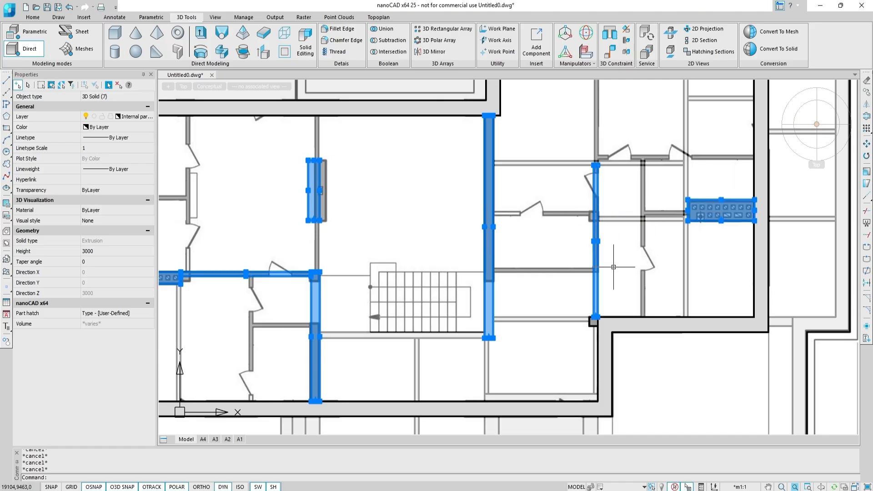
{"action": "left_click", "coordinate": [869, 93]}
{"action": "middle_click_drag", "start_coordinate": [672, 245], "coordinate": [635, 222], "text": "shift"}
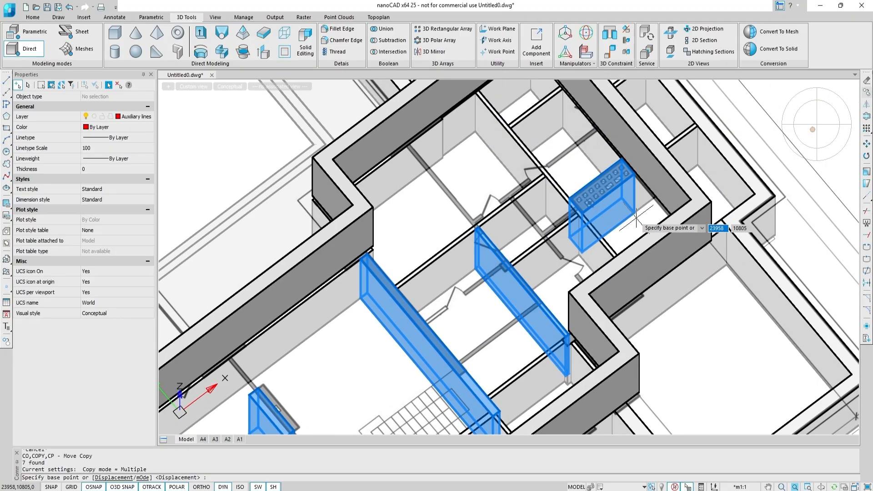
{"action": "left_click", "coordinate": [636, 214]}
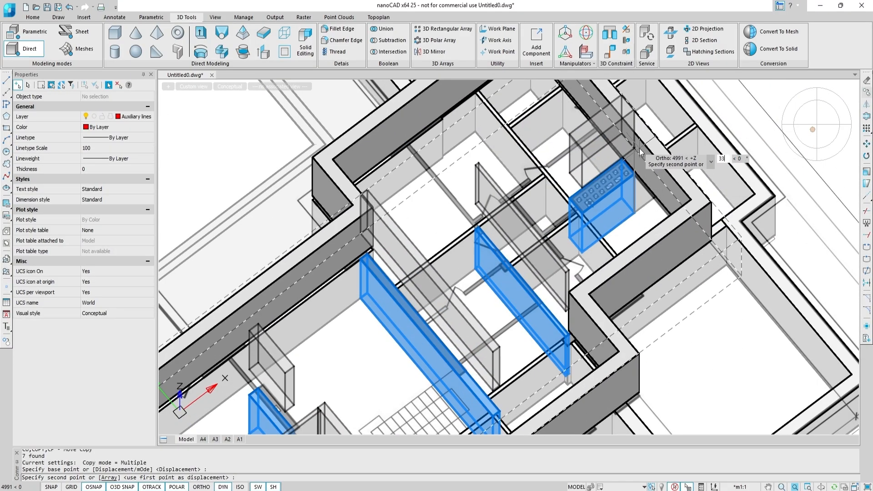
{"action": "type", "text": "3300"}
{"action": "key", "text": "Return"}
{"action": "key", "text": "Escape"}
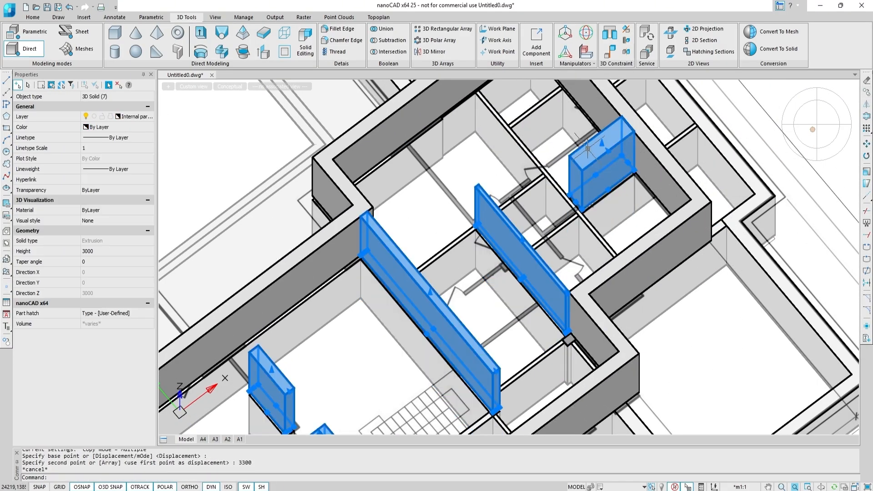
Assign the copied partitions to the Auxiliary lines layer.
{"action": "left_click", "coordinate": [150, 116]}
{"action": "left_click", "coordinate": [136, 130]}
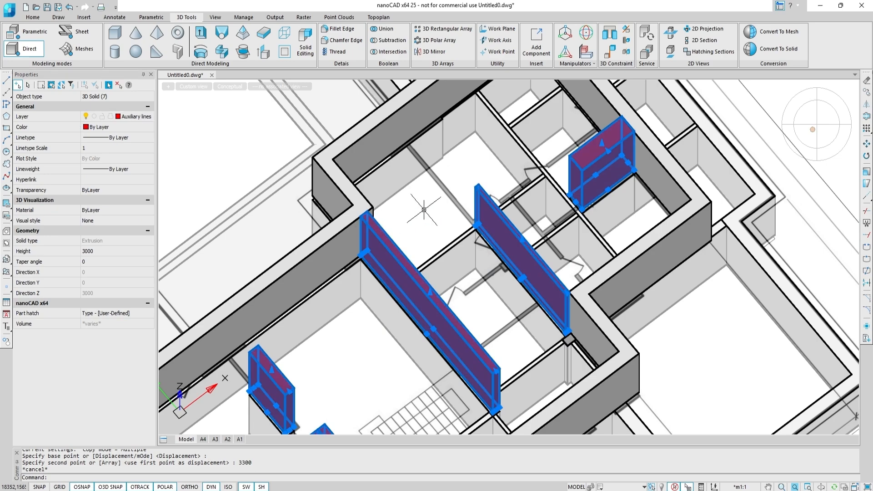
{"action": "scroll", "coordinate": [424, 211], "scroll_direction": "down", "scroll_amount": 3}
{"action": "key", "text": "Escape"}
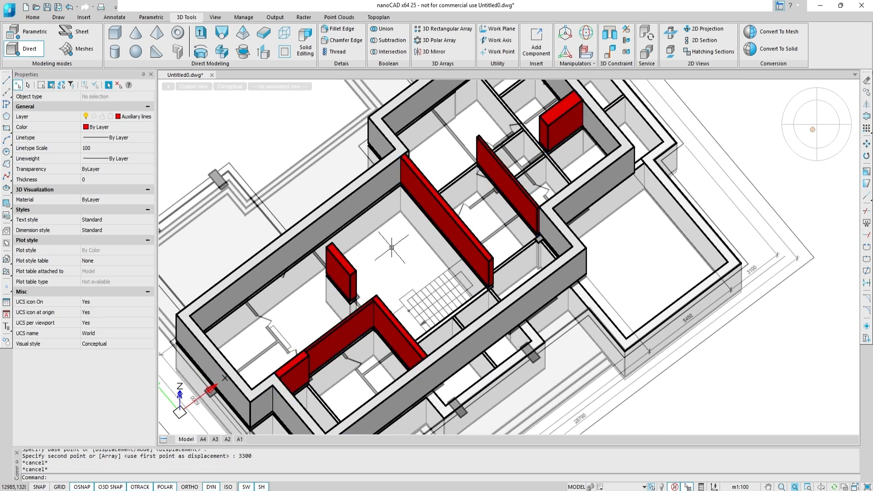
Extend a copied partition's end face with Presspull up to the adjacent wall, about 1700.
{"action": "middle_click_drag", "start_coordinate": [391, 247], "coordinate": [482, 202]}
{"action": "middle_click_drag", "start_coordinate": [533, 137], "coordinate": [489, 210]}
{"action": "scroll", "coordinate": [489, 211], "scroll_direction": "up", "scroll_amount": 2}
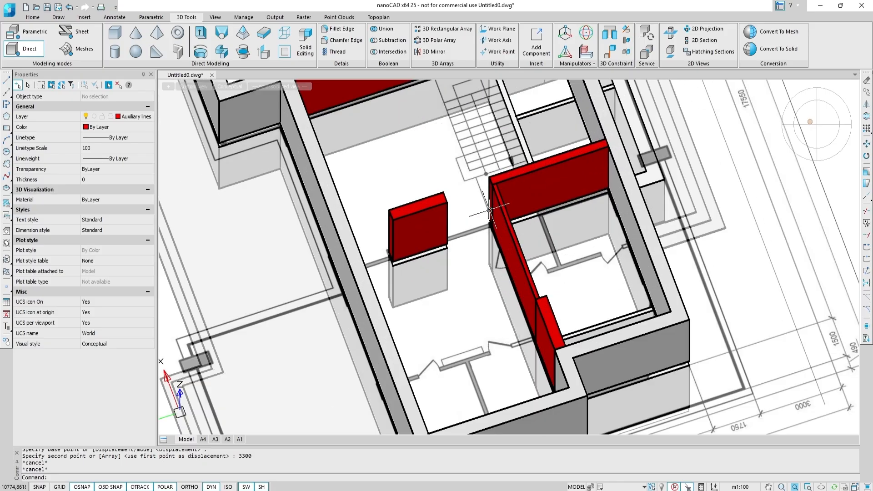
{"action": "scroll", "coordinate": [489, 176], "scroll_direction": "up", "scroll_amount": 4}
{"action": "left_click", "coordinate": [270, 55]}
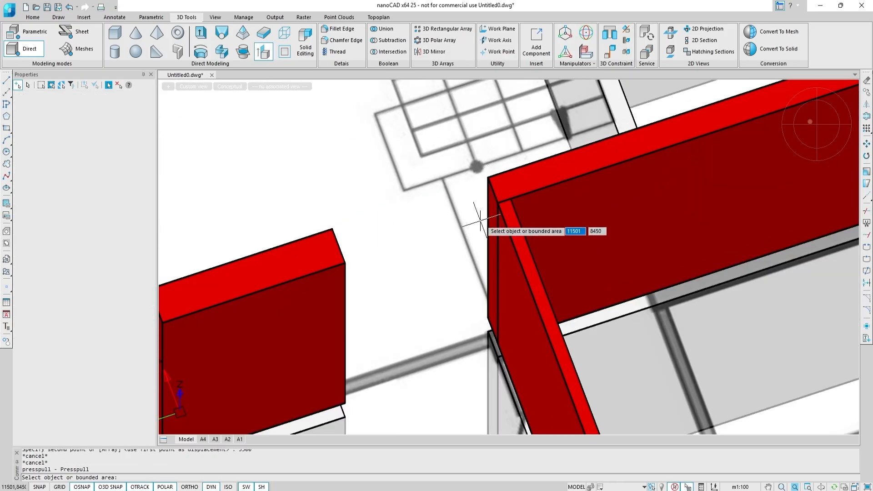
{"action": "left_click", "coordinate": [491, 222]}
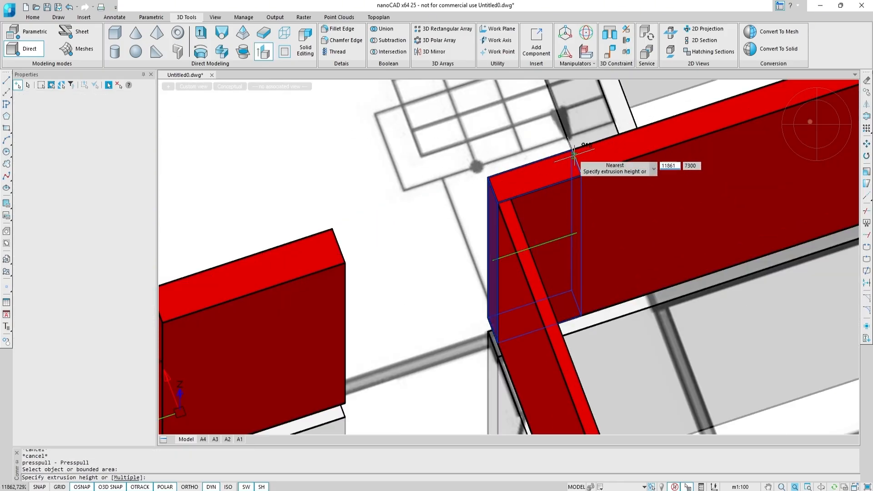
{"action": "left_click", "coordinate": [574, 154]}
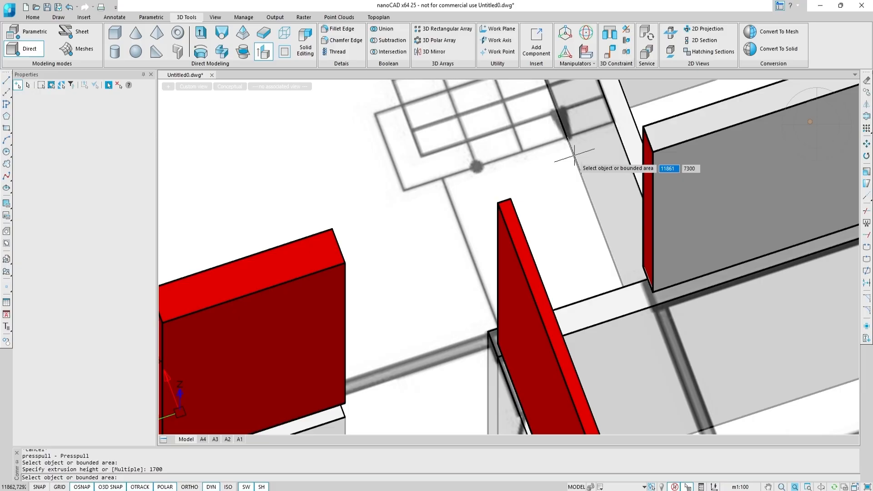
Presspull another partition's end face by 200.
{"action": "scroll", "coordinate": [574, 155], "scroll_direction": "down", "scroll_amount": 4}
{"action": "middle_click_drag", "start_coordinate": [528, 177], "coordinate": [637, 180], "text": "shift"}
{"action": "middle_click_drag", "start_coordinate": [508, 139], "coordinate": [542, 440]}
{"action": "middle_click_drag", "start_coordinate": [536, 341], "coordinate": [646, 339], "text": "shift"}
{"action": "middle_click_drag", "start_coordinate": [374, 222], "coordinate": [640, 382]}
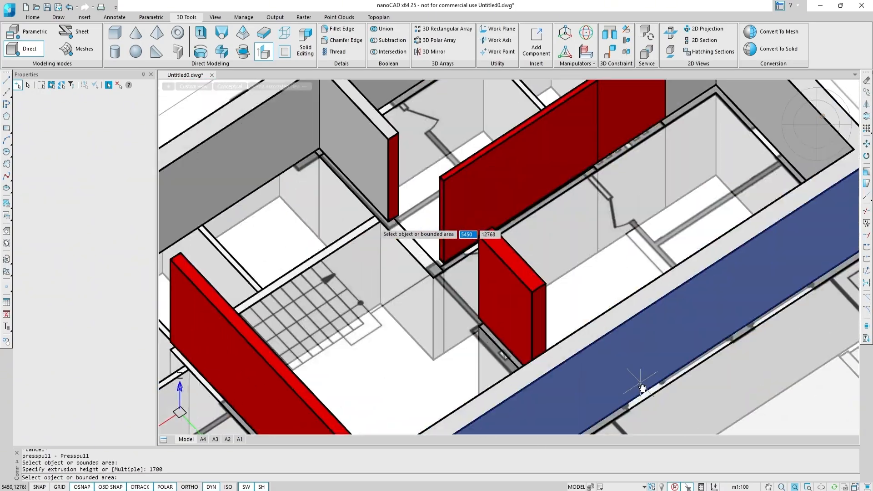
{"action": "scroll", "coordinate": [425, 234], "scroll_direction": "up", "scroll_amount": 3}
{"action": "left_click", "coordinate": [427, 238]}
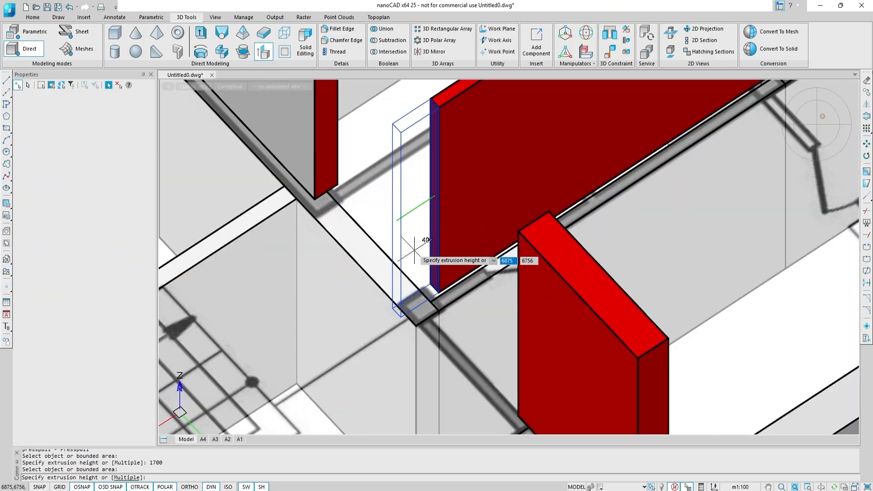
{"action": "type", "text": "200"}
{"action": "key", "text": "Return"}
Presspull the end face of the partition beside the stair by 1900.
{"action": "scroll", "coordinate": [412, 249], "scroll_direction": "down", "scroll_amount": 6}
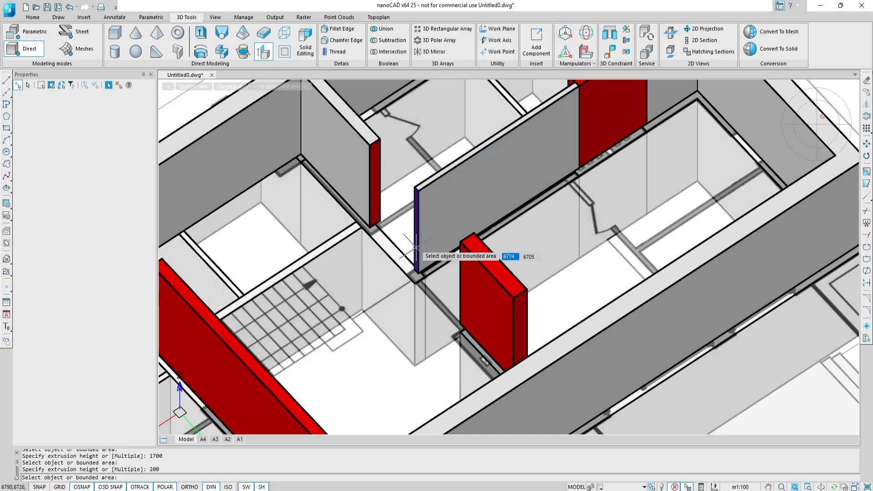
{"action": "scroll", "coordinate": [438, 273], "scroll_direction": "up", "scroll_amount": 6}
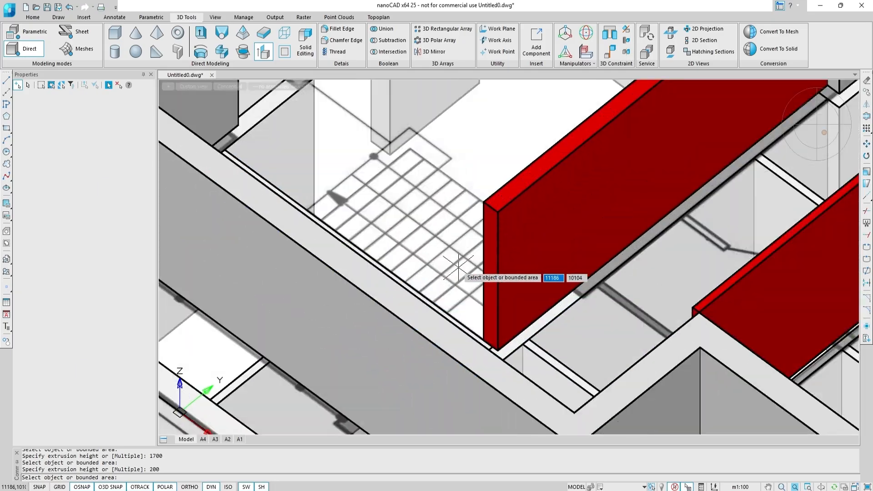
{"action": "left_click", "coordinate": [490, 268]}
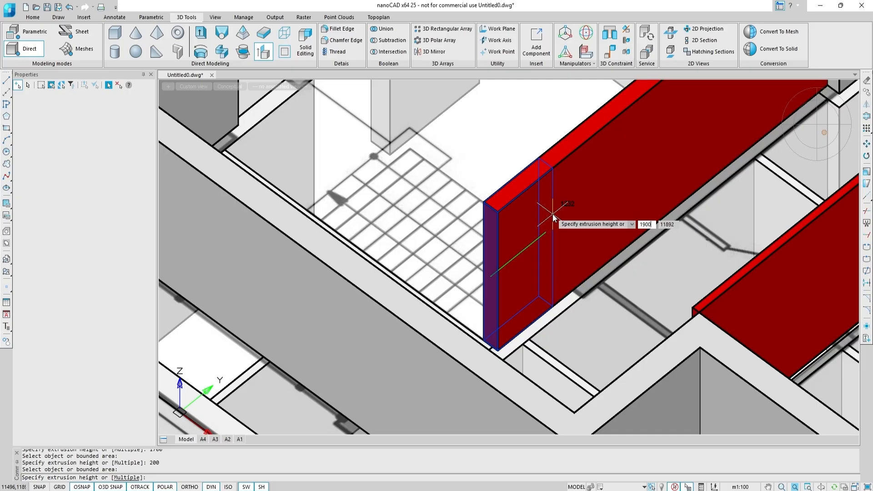
{"action": "key", "text": "Return"}
{"action": "middle_click_drag", "start_coordinate": [552, 214], "coordinate": [396, 236]}
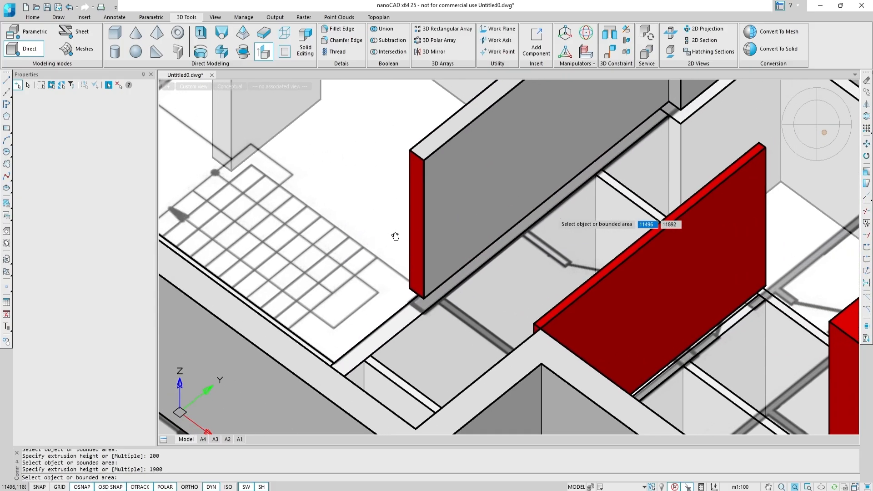
{"action": "key", "text": "Escape"}
In top view, move the vertical partition so its end snaps to the wall line intersection.
{"action": "left_click", "coordinate": [818, 125]}
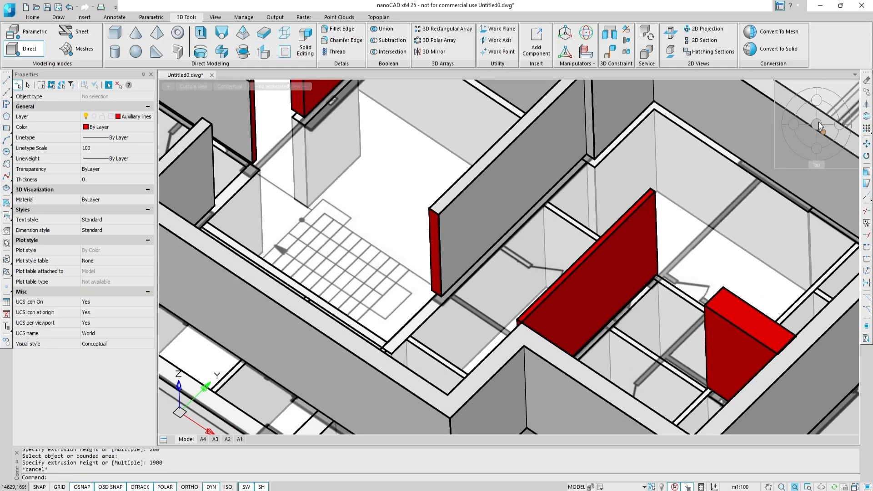
{"action": "scroll", "coordinate": [548, 299], "scroll_direction": "up", "scroll_amount": 5}
{"action": "left_click", "coordinate": [580, 241]}
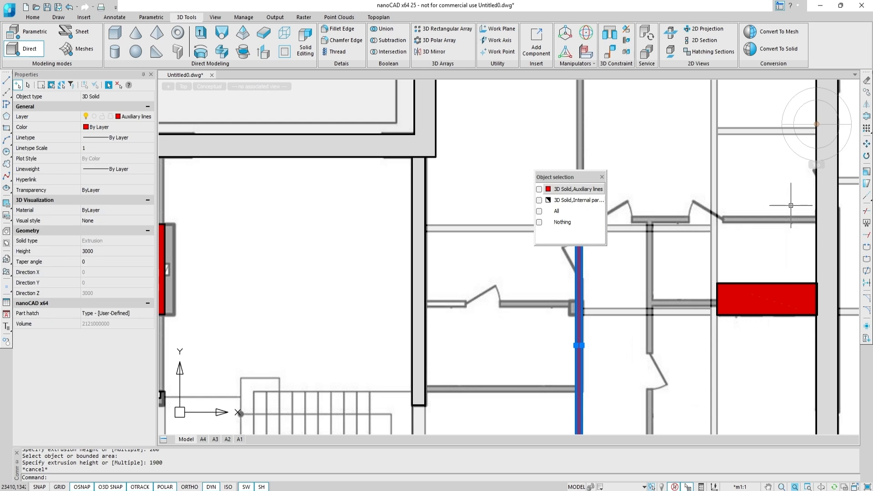
{"action": "type", "text": "m"}
{"action": "key", "text": "Return"}
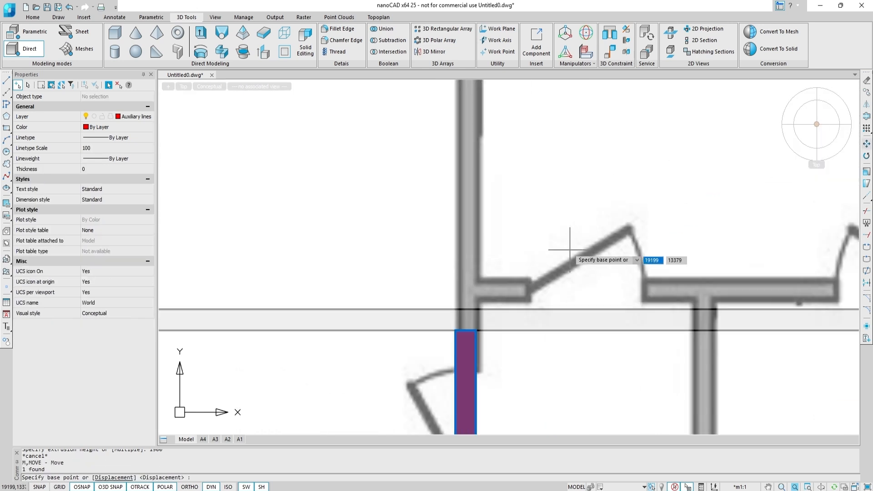
{"action": "scroll", "coordinate": [584, 189], "scroll_direction": "up", "scroll_amount": 5}
{"action": "left_click", "coordinate": [456, 330]}
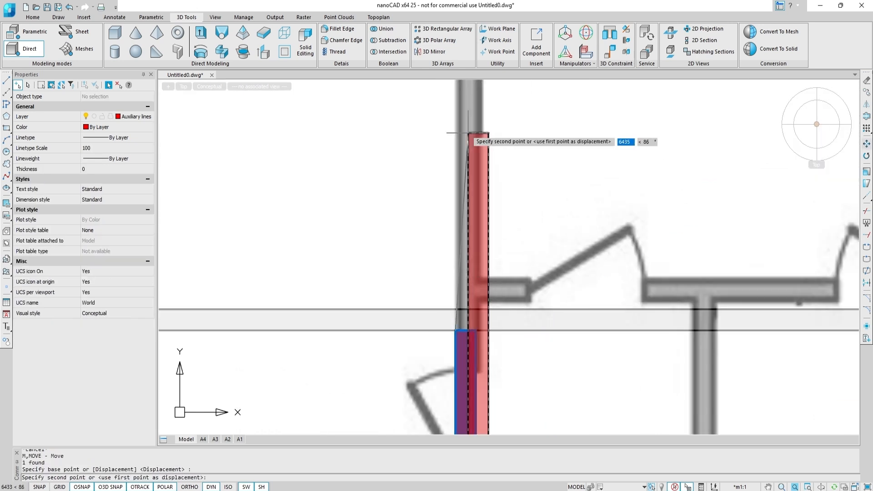
{"action": "scroll", "coordinate": [534, 227], "scroll_direction": "up", "scroll_amount": 5}
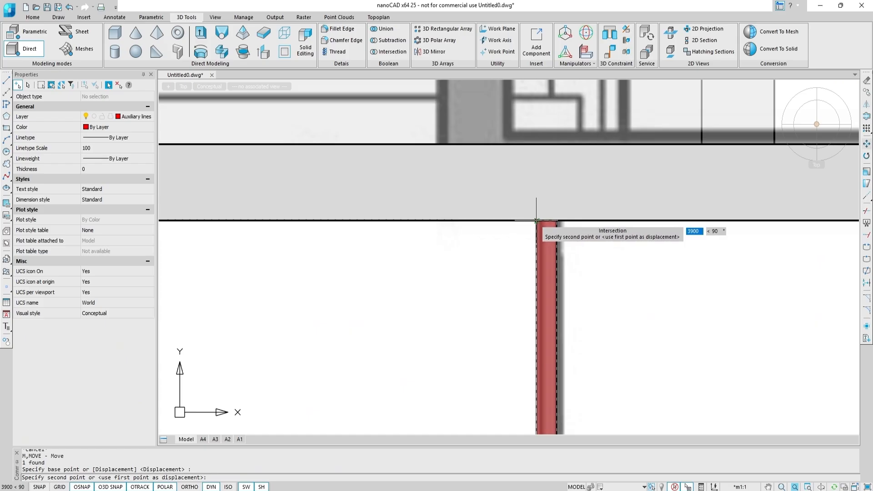
{"action": "left_click", "coordinate": [535, 221]}
{"action": "scroll", "coordinate": [534, 223], "scroll_direction": "down", "scroll_amount": 5}
{"action": "key", "text": "Escape"}
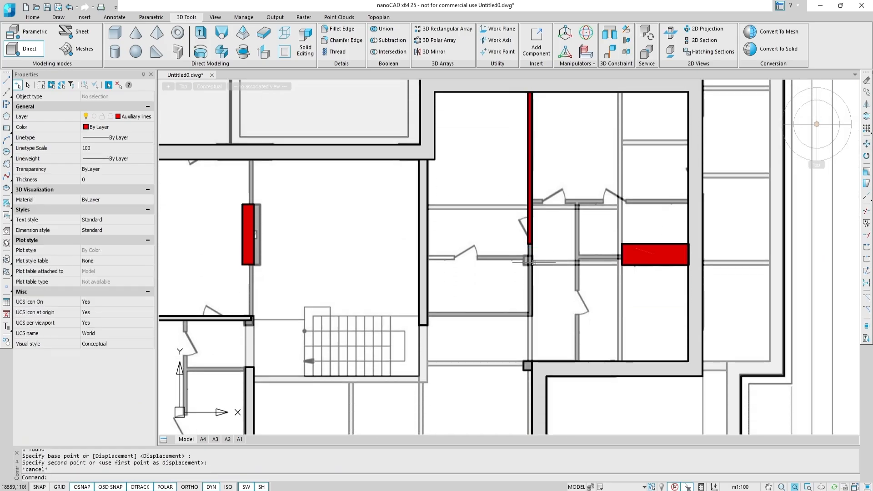
Presspull the moved partition's end face by 2350.
{"action": "middle_click_drag", "start_coordinate": [536, 279], "coordinate": [529, 226], "text": "shift"}
{"action": "left_click", "coordinate": [263, 51]}
{"action": "scroll", "coordinate": [564, 235], "scroll_direction": "up", "scroll_amount": 5}
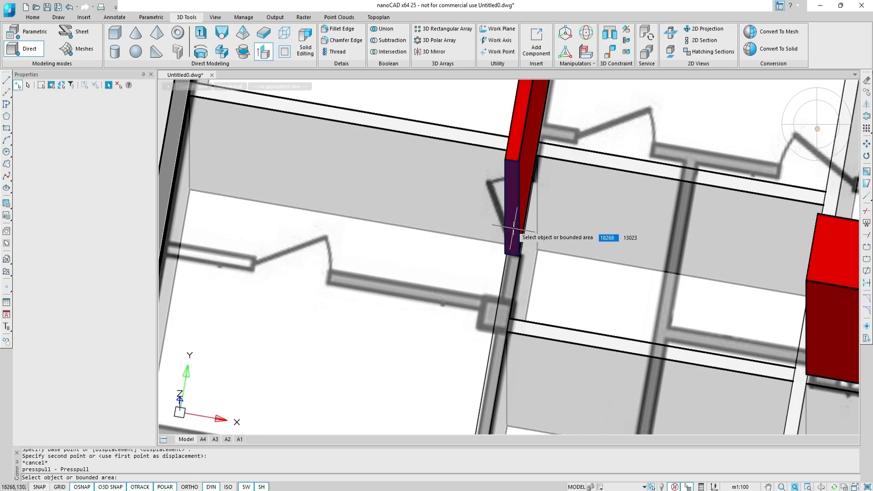
{"action": "left_click", "coordinate": [511, 230]}
{"action": "type", "text": "2350"}
{"action": "key", "text": "Return"}
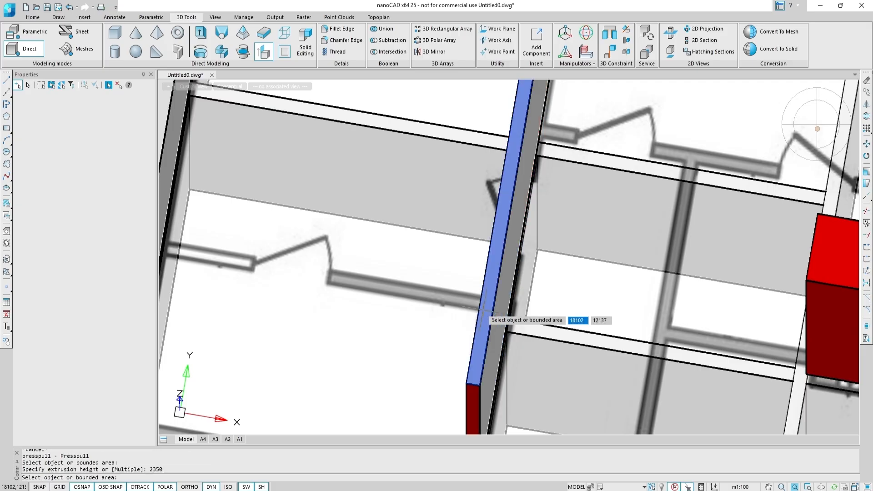
{"action": "scroll", "coordinate": [484, 314], "scroll_direction": "down", "scroll_amount": 5}
{"action": "key", "text": "Escape"}
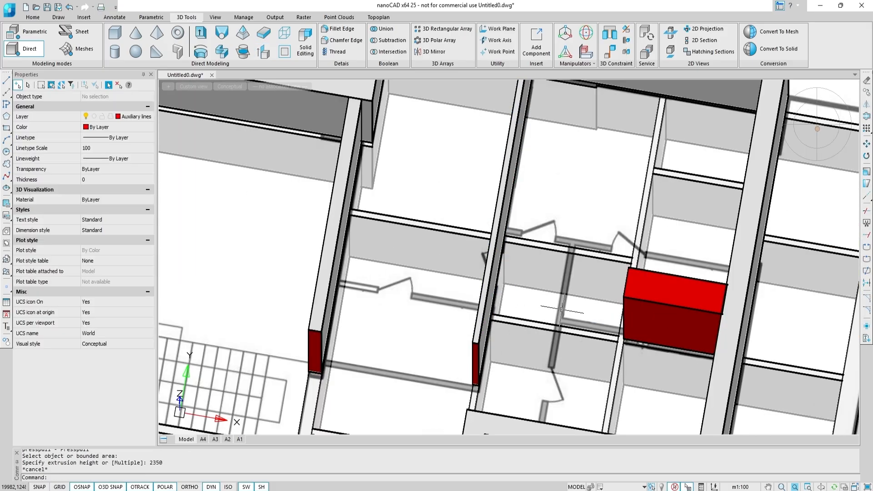
In top view, move the horizontal partition so its end snaps to the adjoining wall's edge.
{"action": "left_click", "coordinate": [819, 127]}
{"action": "scroll", "coordinate": [585, 296], "scroll_direction": "up", "scroll_amount": 8}
{"action": "left_click", "coordinate": [605, 299]}
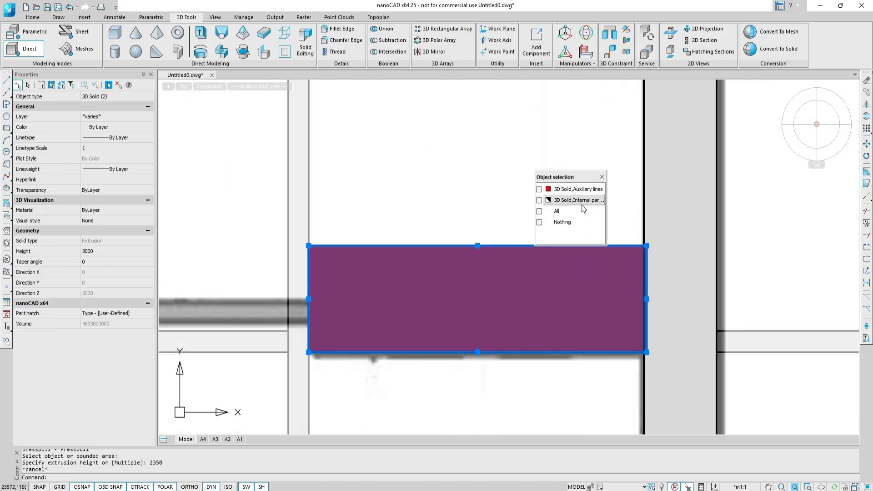
{"action": "left_click", "coordinate": [583, 204]}
{"action": "type", "text": "m"}
{"action": "key", "text": "Return"}
{"action": "scroll", "coordinate": [647, 246], "scroll_direction": "up", "scroll_amount": 5}
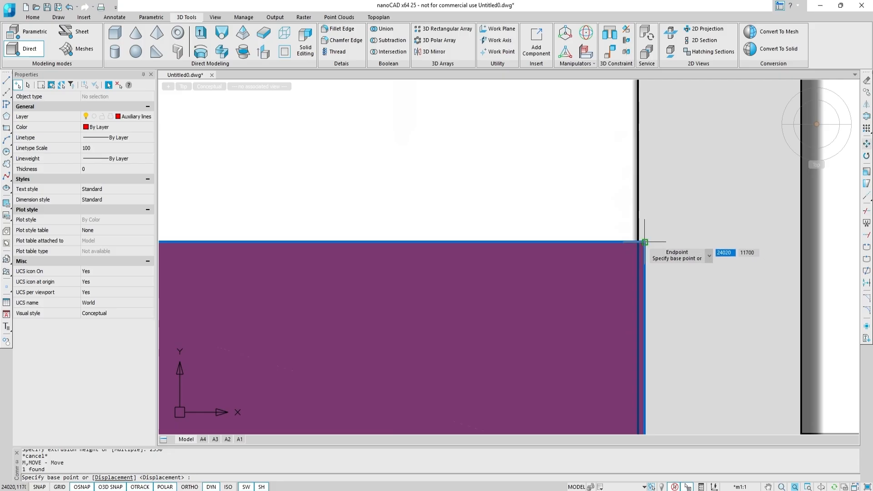
{"action": "left_click", "coordinate": [645, 242]}
{"action": "left_click", "coordinate": [639, 242]}
{"action": "scroll", "coordinate": [612, 235], "scroll_direction": "down", "scroll_amount": 6}
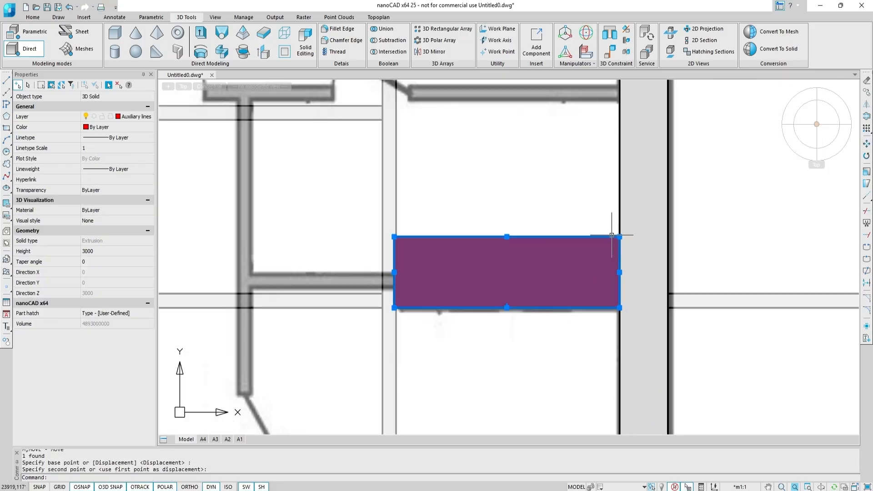
{"action": "key", "text": "Escape"}
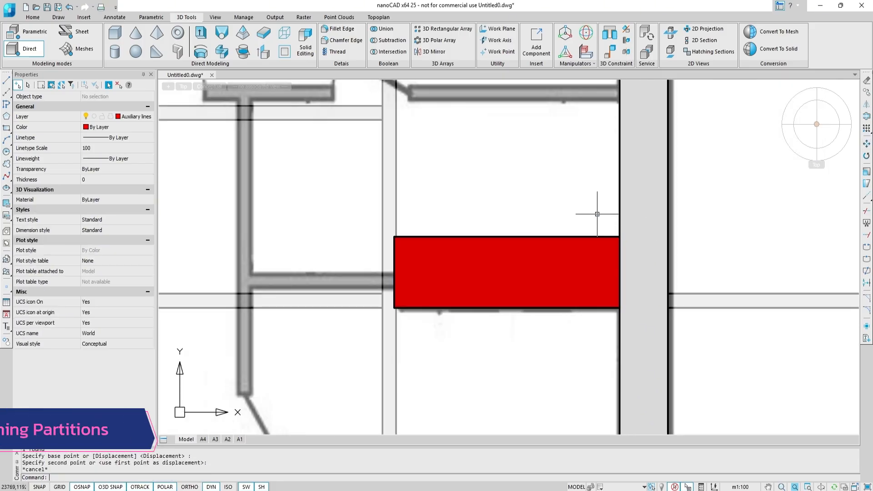
Draw a 3D box partition about 1711 long and 140 wide from the wall corner up to the red partition block.
{"action": "scroll", "coordinate": [597, 214], "scroll_direction": "down", "scroll_amount": 6}
{"action": "middle_click_drag", "start_coordinate": [428, 254], "coordinate": [505, 250]}
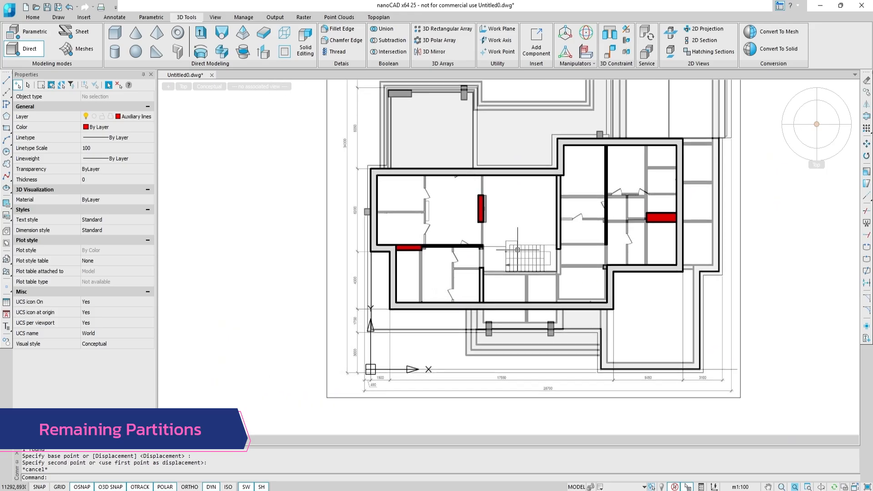
{"action": "scroll", "coordinate": [485, 243], "scroll_direction": "up", "scroll_amount": 5}
{"action": "scroll", "coordinate": [478, 262], "scroll_direction": "up", "scroll_amount": 3}
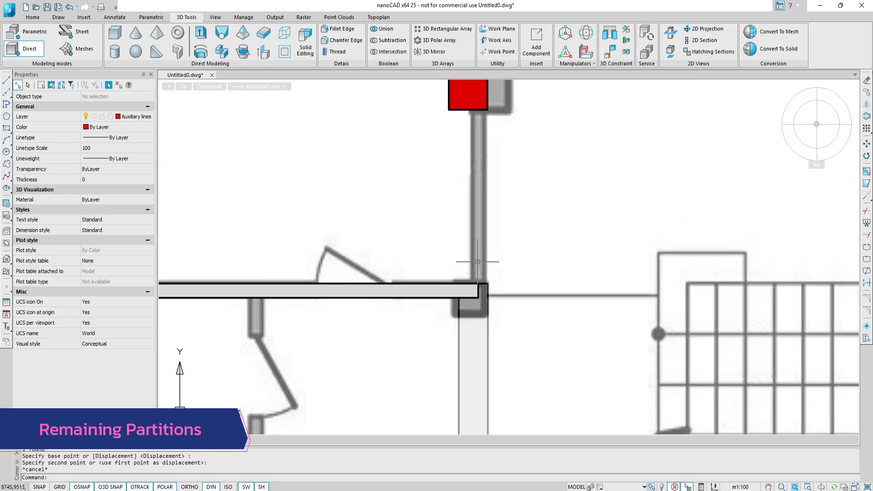
{"action": "left_click", "coordinate": [114, 32]}
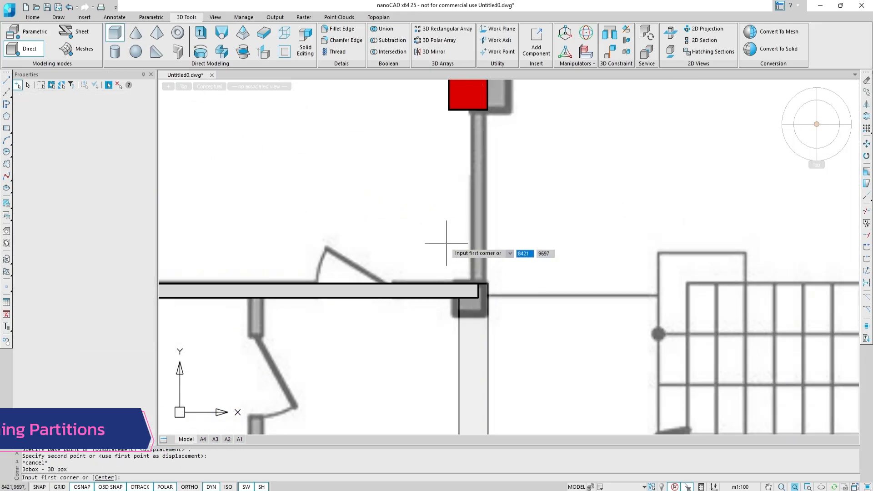
{"action": "left_click", "coordinate": [480, 284]}
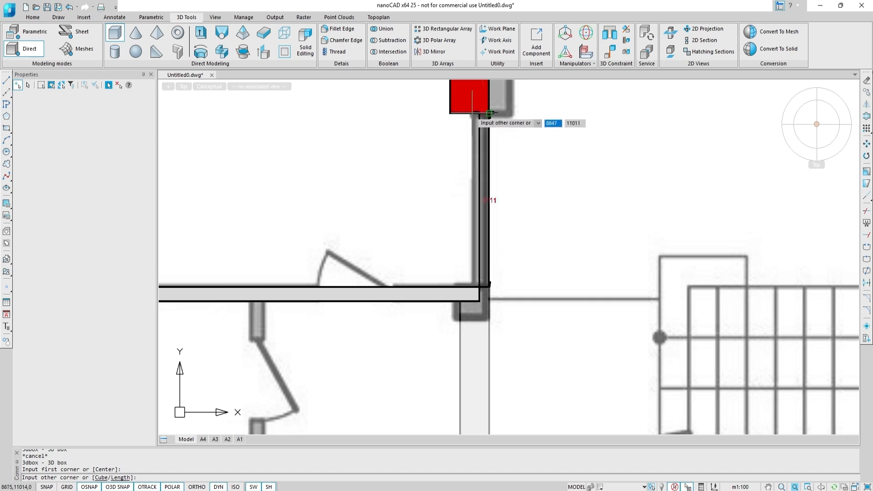
{"action": "left_click", "coordinate": [115, 478]}
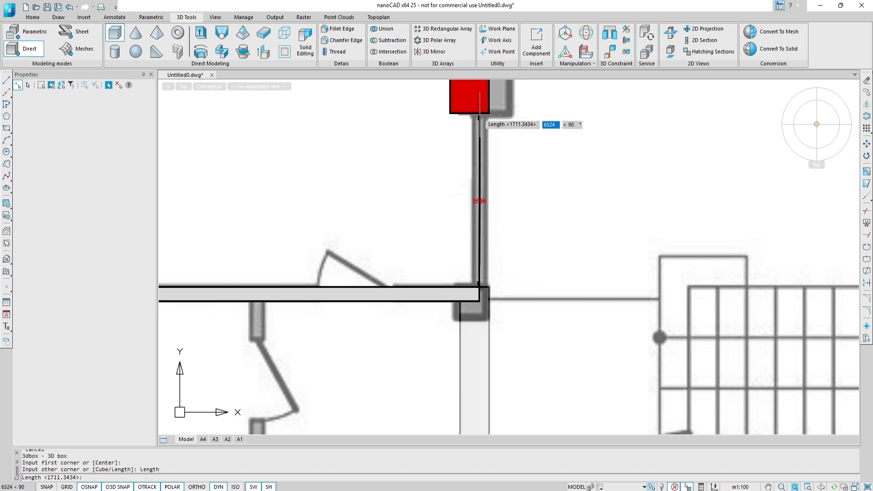
{"action": "scroll", "coordinate": [480, 114], "scroll_direction": "up", "scroll_amount": 5}
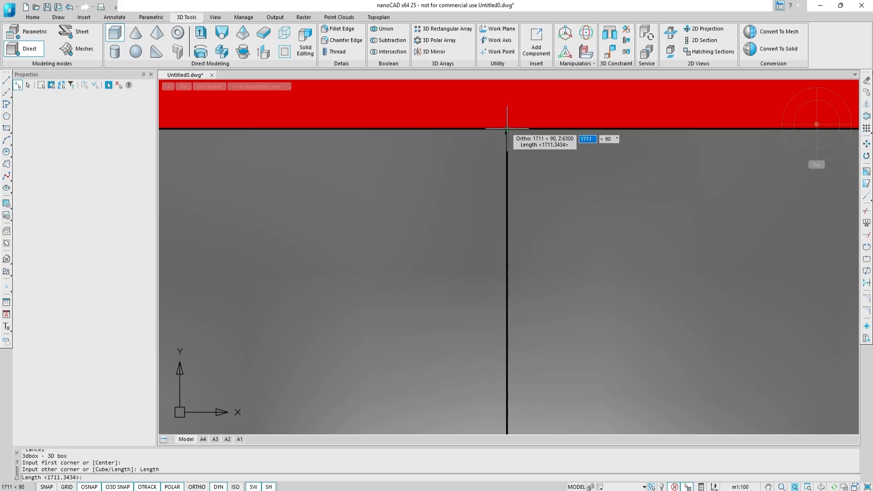
{"action": "left_click", "coordinate": [508, 130]}
{"action": "scroll", "coordinate": [455, 133], "scroll_direction": "down", "scroll_amount": 5}
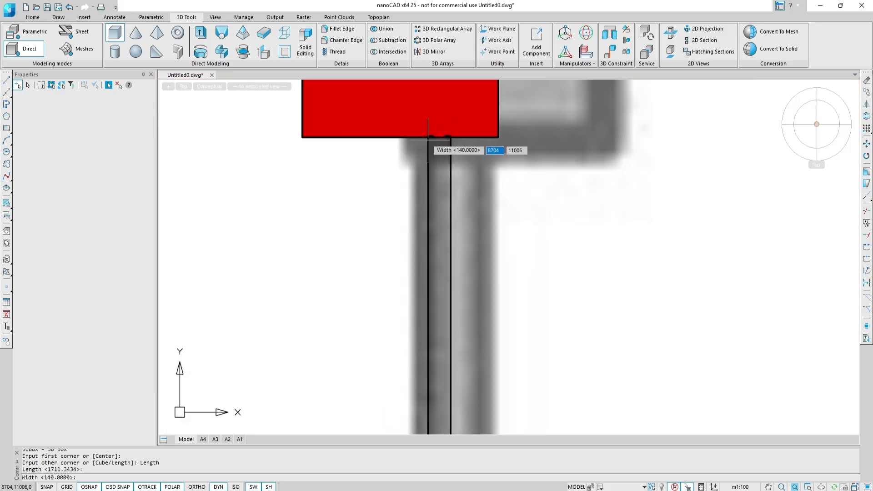
{"action": "key", "text": "Return"}
{"action": "scroll", "coordinate": [369, 131], "scroll_direction": "down", "scroll_amount": 6}
{"action": "middle_click_drag", "start_coordinate": [420, 171], "coordinate": [404, 135], "text": "shift"}
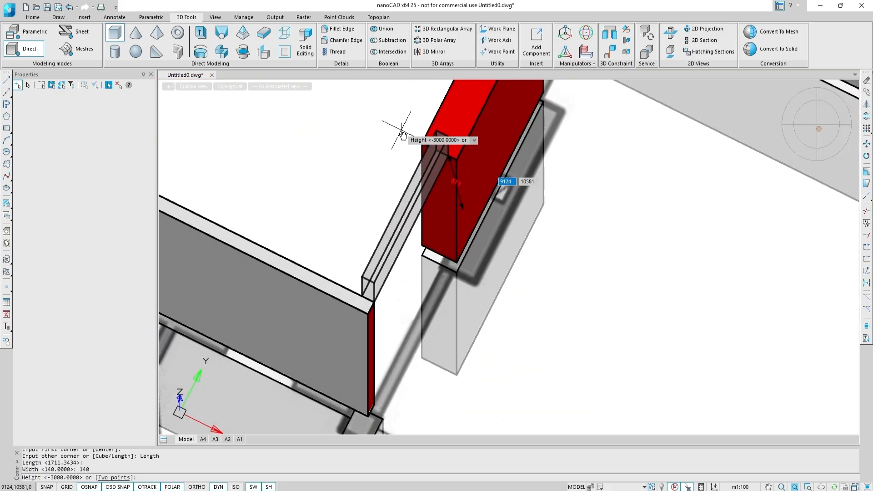
{"action": "left_click", "coordinate": [456, 262]}
Stretch the new box's base grip so its height becomes 3000.
{"action": "scroll", "coordinate": [429, 220], "scroll_direction": "up", "scroll_amount": 5}
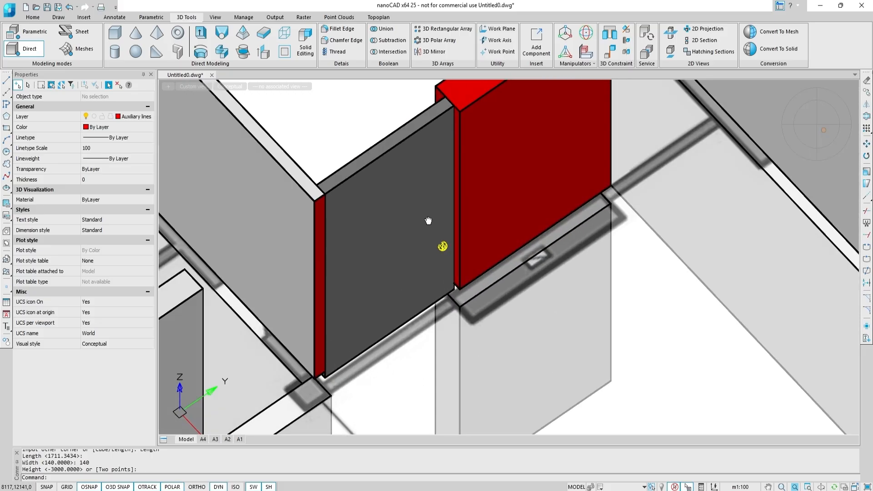
{"action": "left_click", "coordinate": [448, 290]}
{"action": "scroll", "coordinate": [392, 328], "scroll_direction": "up", "scroll_amount": 4}
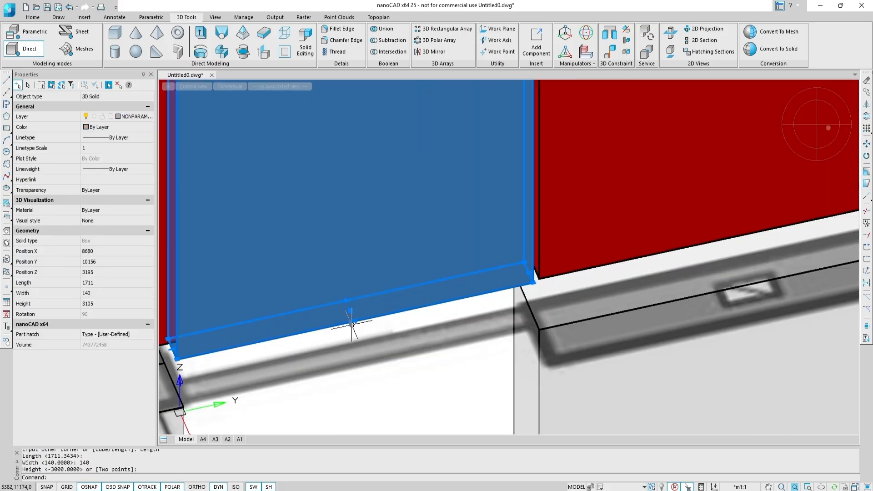
{"action": "left_click", "coordinate": [348, 301]}
{"action": "left_click", "coordinate": [555, 258]}
{"action": "scroll", "coordinate": [564, 280], "scroll_direction": "down", "scroll_amount": 3}
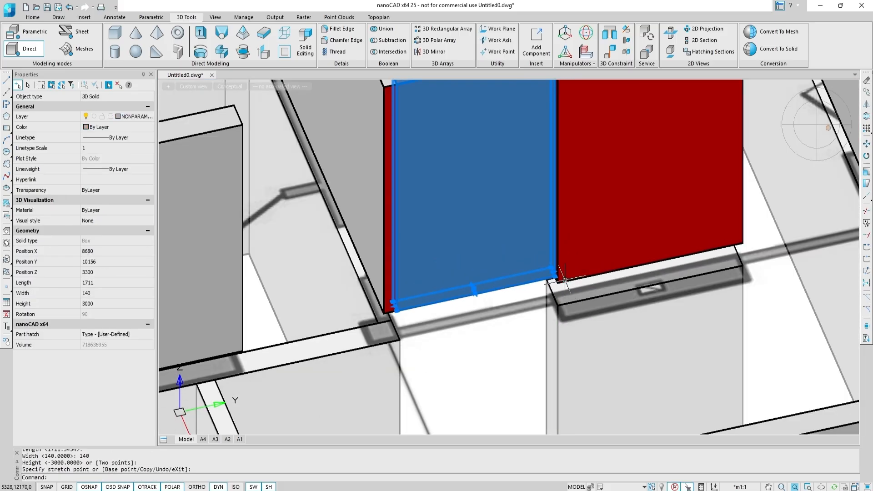
{"action": "key", "text": "Escape"}
Copy the new partition box to the other side of the red partition block.
{"action": "middle_click_drag", "start_coordinate": [563, 192], "coordinate": [502, 233]}
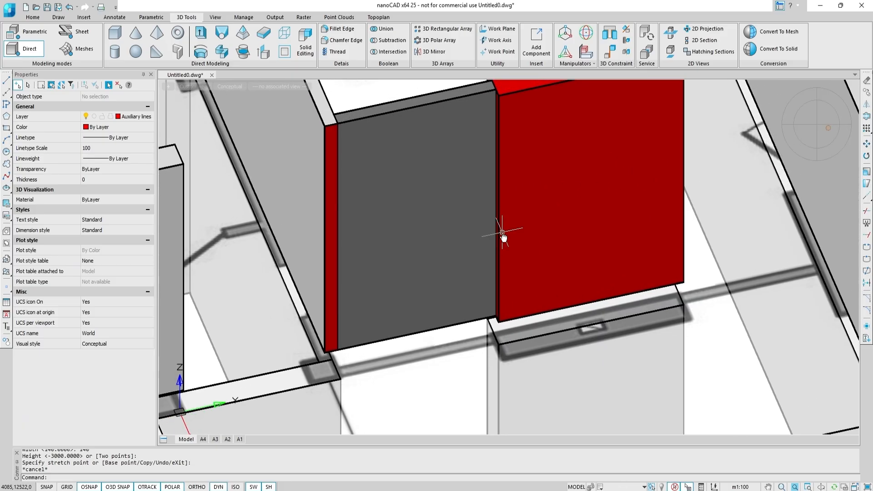
{"action": "left_click", "coordinate": [454, 243]}
{"action": "type", "text": "co"}
{"action": "key", "text": "Return"}
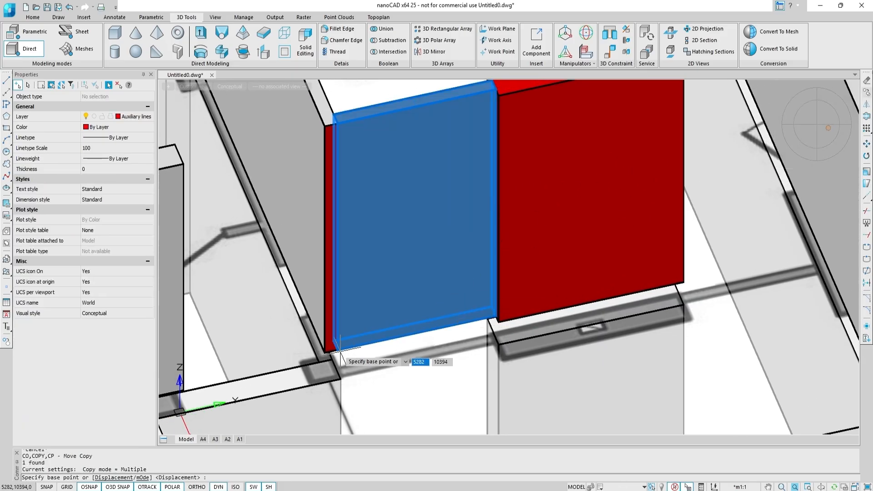
{"action": "left_click", "coordinate": [337, 351]}
{"action": "scroll", "coordinate": [672, 279], "scroll_direction": "up", "scroll_amount": 5}
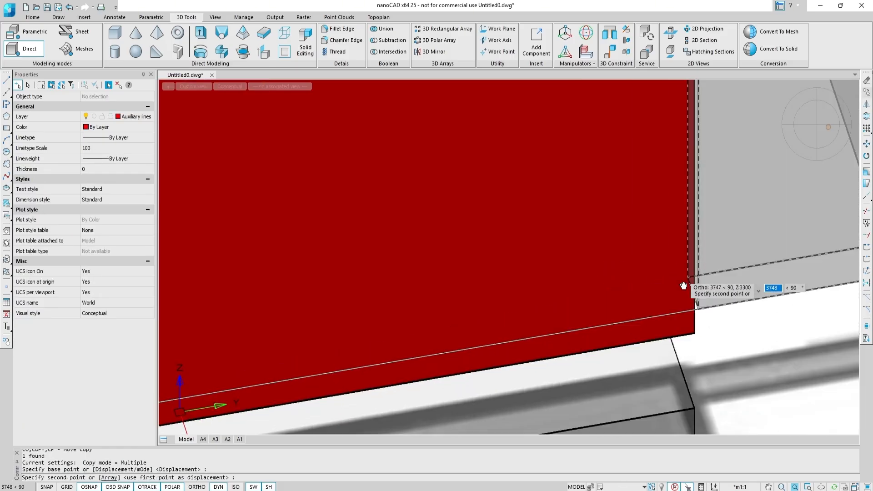
{"action": "middle_click_drag", "start_coordinate": [686, 287], "coordinate": [525, 85]}
{"action": "scroll", "coordinate": [514, 412], "scroll_direction": "down", "scroll_amount": 5}
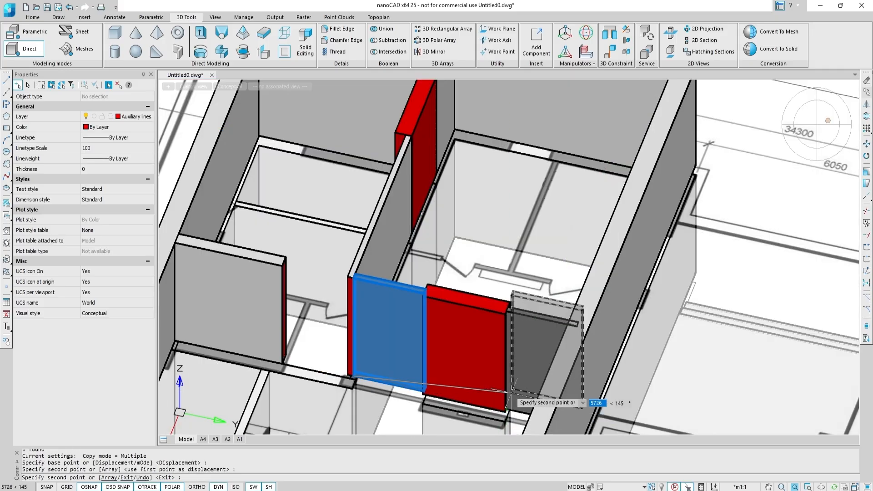
{"action": "key", "text": "Escape"}
{"action": "key", "text": "Escape"}
Hide the exterior wall beside the copied partition, then unisolate it again.
{"action": "middle_click_drag", "start_coordinate": [592, 323], "coordinate": [557, 235]}
{"action": "left_click", "coordinate": [542, 242]}
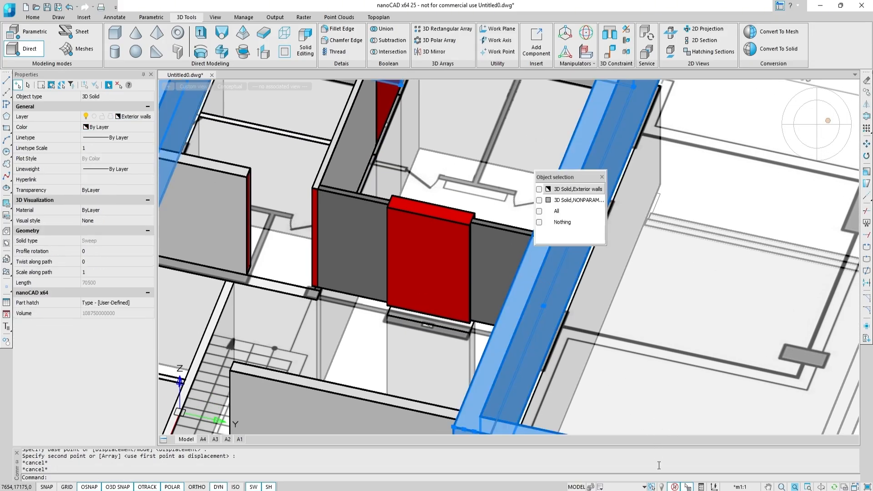
{"action": "left_click", "coordinate": [662, 487]}
{"action": "left_click", "coordinate": [690, 425]}
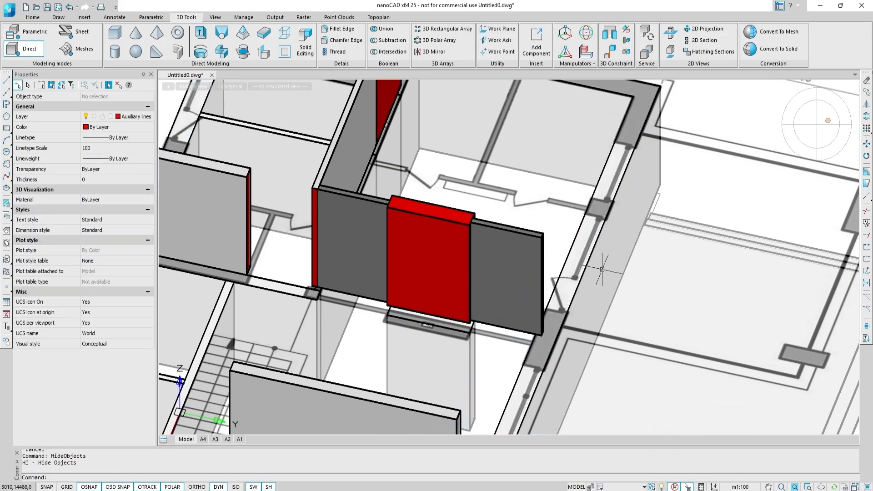
{"action": "left_click", "coordinate": [263, 52]}
{"action": "scroll", "coordinate": [523, 230], "scroll_direction": "up", "scroll_amount": 5}
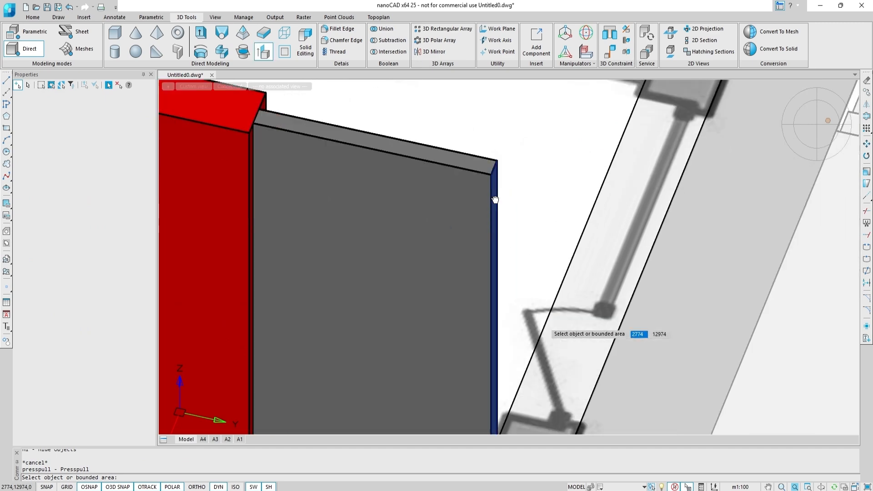
{"action": "scroll", "coordinate": [415, 198], "scroll_direction": "up", "scroll_amount": 2}
{"action": "key", "text": "Escape"}
{"action": "left_click", "coordinate": [669, 484]}
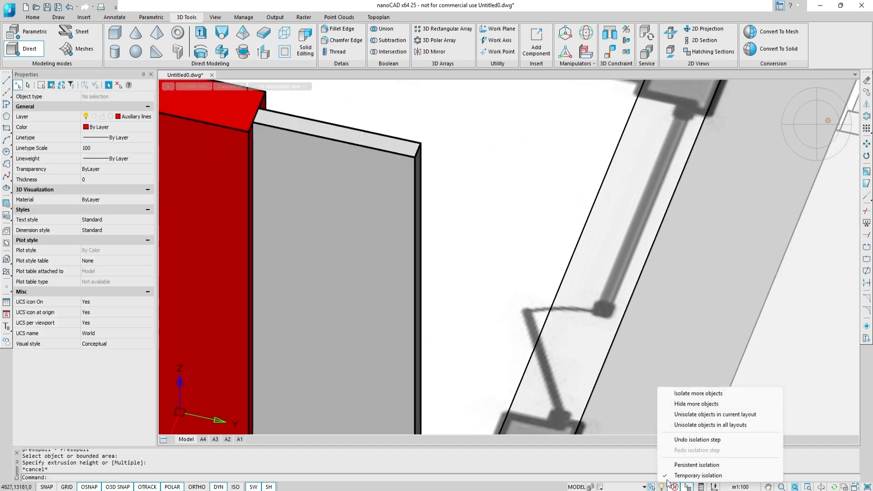
{"action": "left_click", "coordinate": [688, 425]}
Try to presspull the copied partition's end face toward the exterior wall.
{"action": "left_click", "coordinate": [264, 51]}
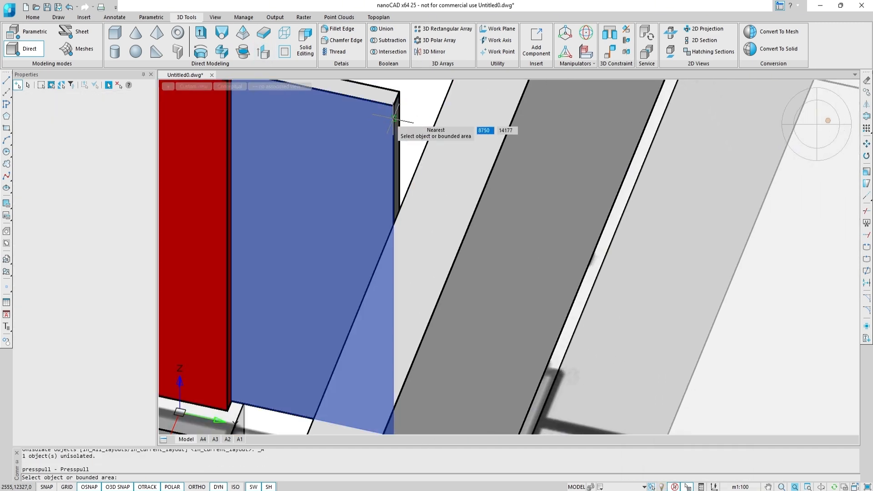
{"action": "left_click", "coordinate": [397, 122]}
{"action": "middle_click_drag", "start_coordinate": [413, 138], "coordinate": [778, 196], "text": "shift"}
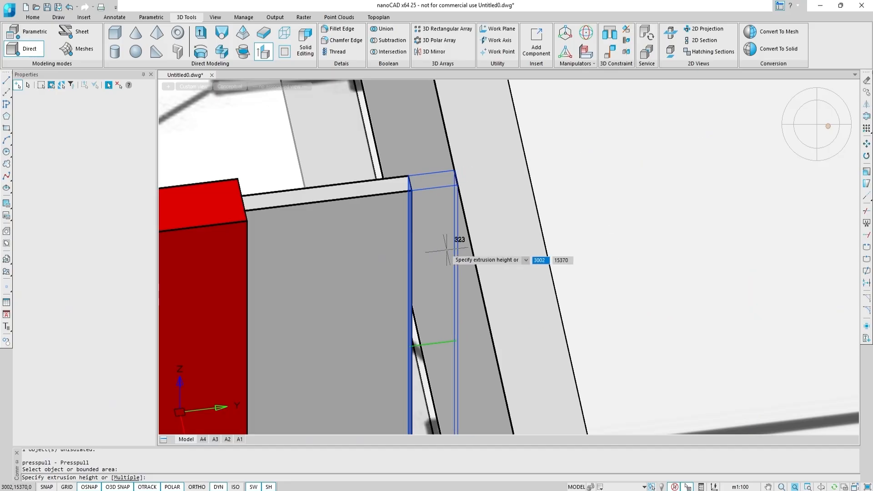
{"action": "key", "text": "Escape"}
In top view, draw a 3D box partition 1960 long, 140 wide and -3000 high from the wall corner.
{"action": "left_click", "coordinate": [817, 126]}
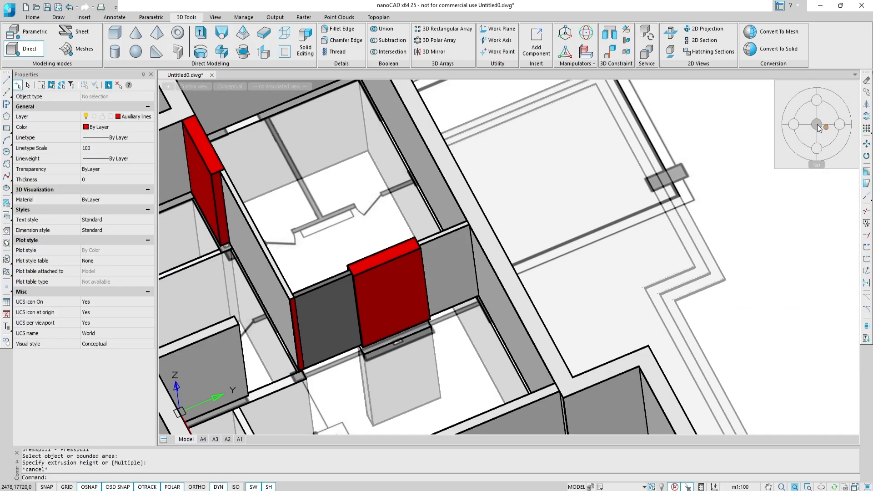
{"action": "left_click", "coordinate": [115, 33]}
{"action": "left_click", "coordinate": [509, 301]}
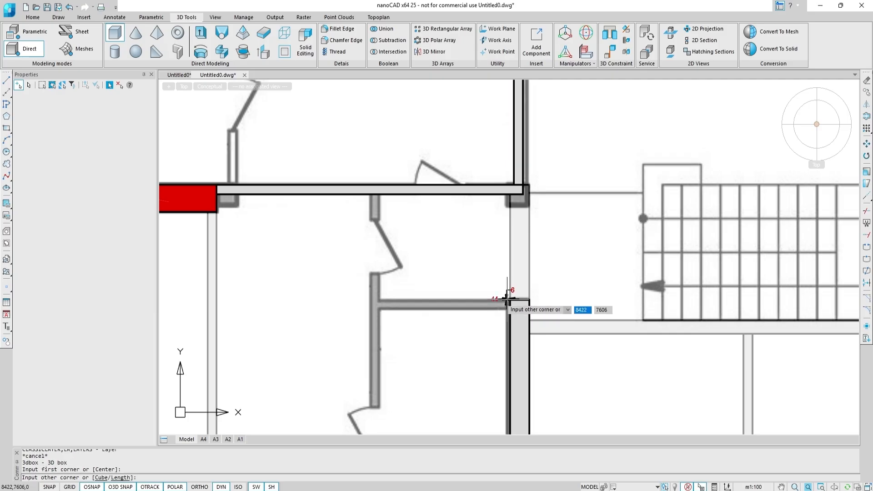
{"action": "right_click", "coordinate": [394, 309]}
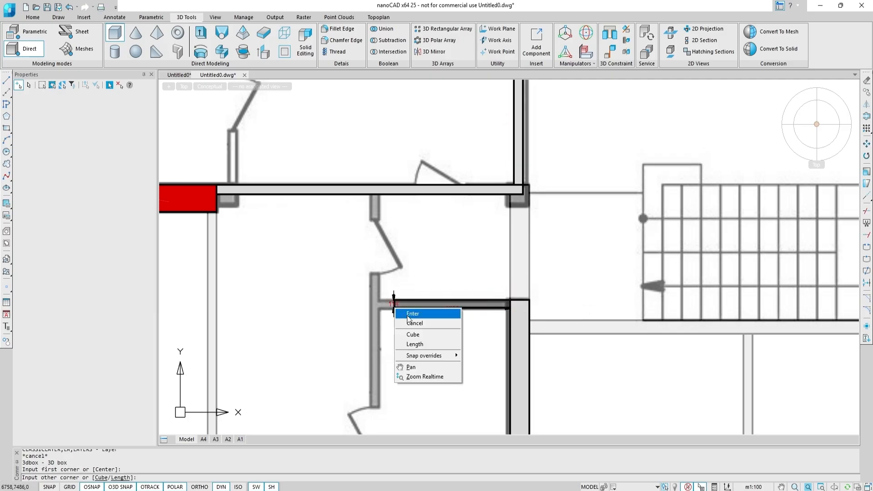
{"action": "left_click", "coordinate": [414, 344]}
{"action": "type", "text": "1"}
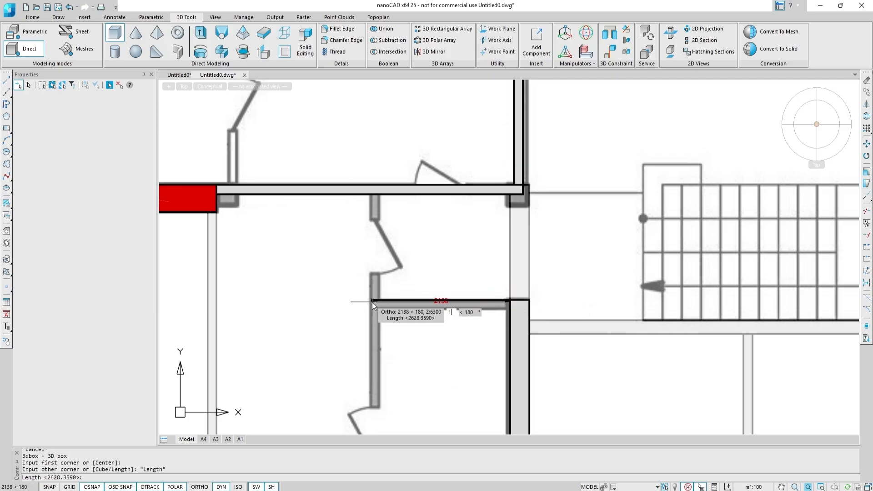
{"action": "type", "text": "960"}
{"action": "key", "text": "Return"}
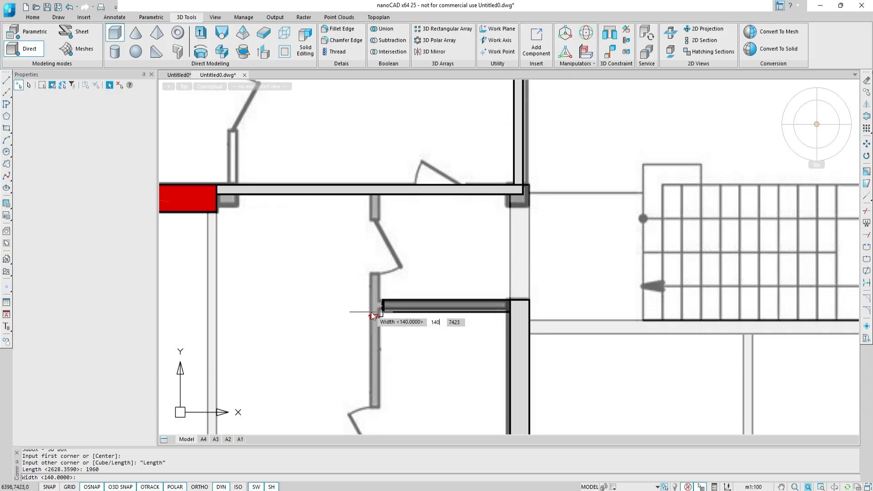
{"action": "key", "text": "Return"}
{"action": "middle_click_drag", "start_coordinate": [368, 313], "coordinate": [390, 318], "text": "shift"}
{"action": "type", "text": "-300"}
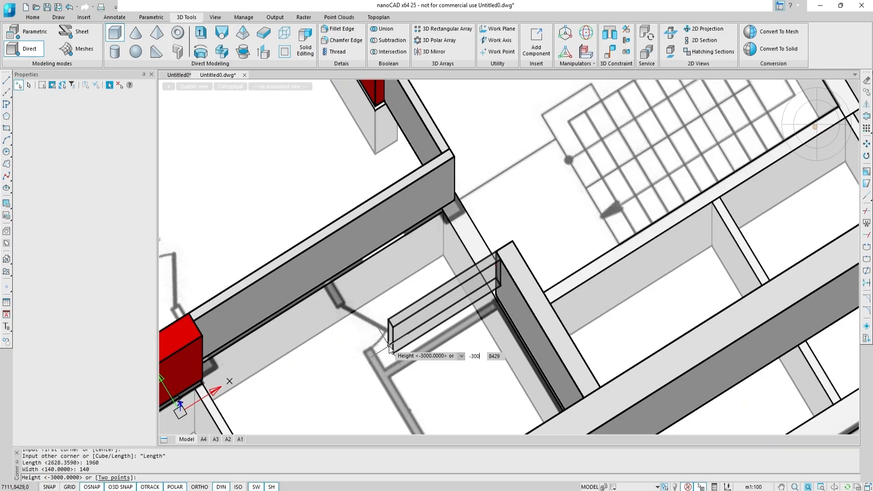
{"action": "type", "text": "0"}
{"action": "key", "text": "Return"}
{"action": "middle_click_drag", "start_coordinate": [388, 345], "coordinate": [386, 261]}
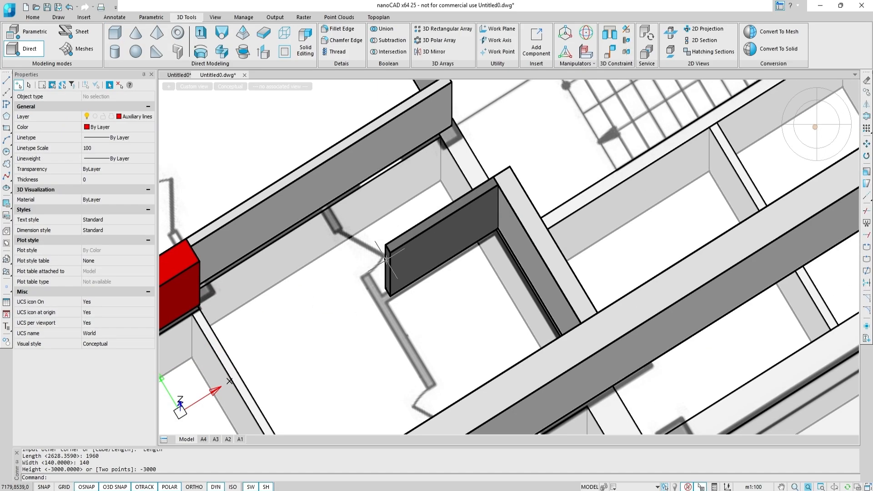
Draw a 3D box partition 1960 long, -140 wide and -3000 high from the end of the existing partition.
{"action": "left_click", "coordinate": [121, 39]}
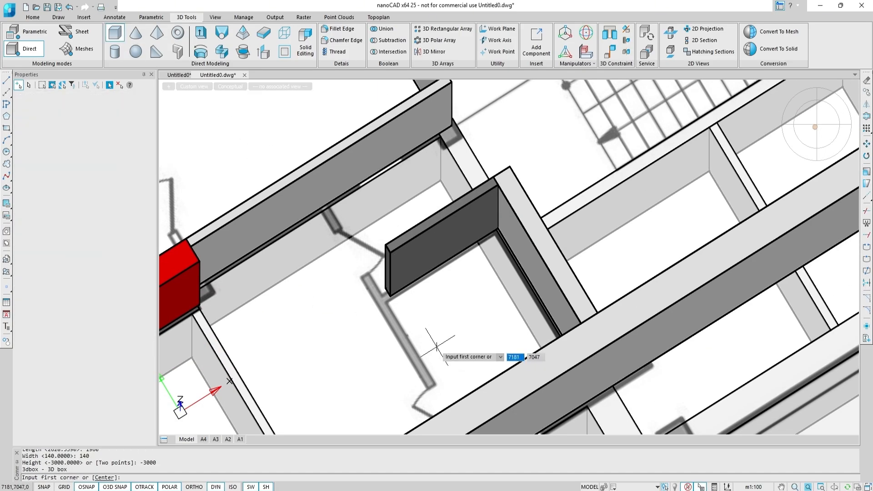
{"action": "left_click", "coordinate": [390, 253]}
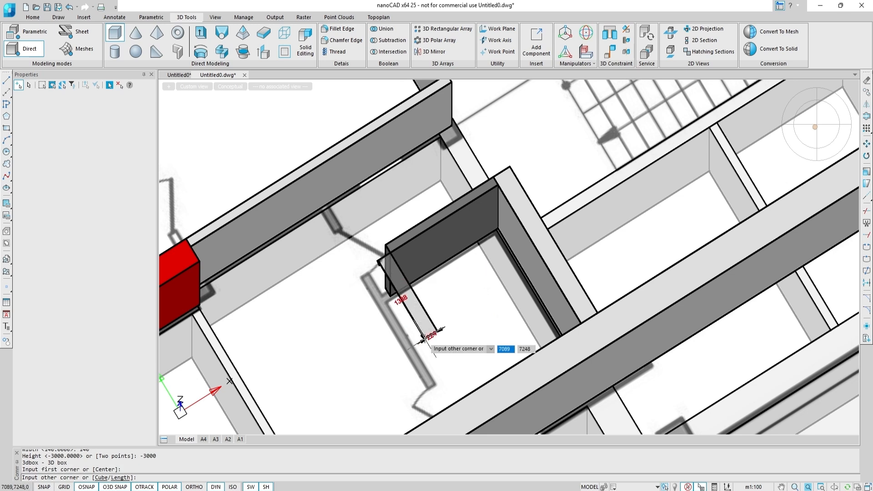
{"action": "right_click", "coordinate": [425, 339]}
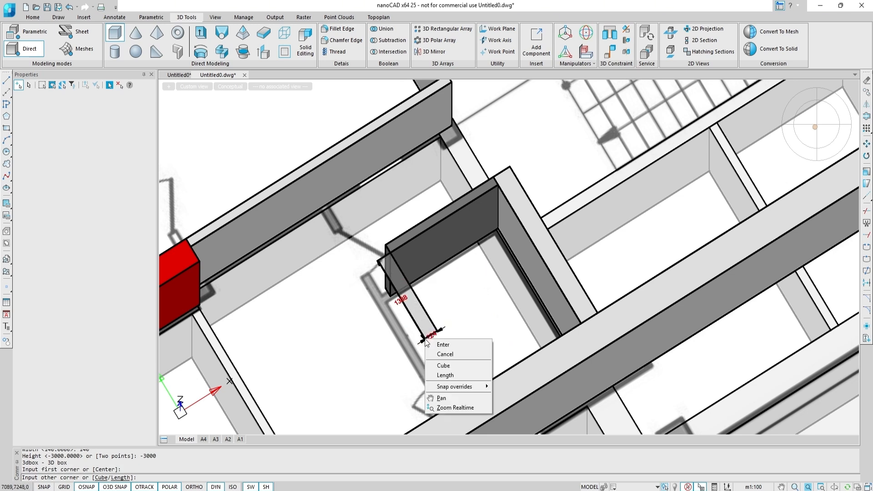
{"action": "left_click", "coordinate": [440, 376]}
{"action": "left_click", "coordinate": [435, 383]}
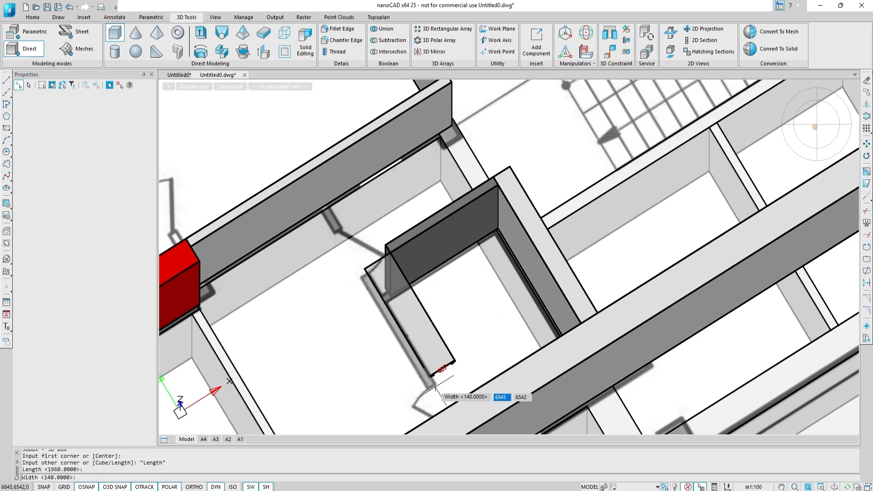
{"action": "key", "text": "Return"}
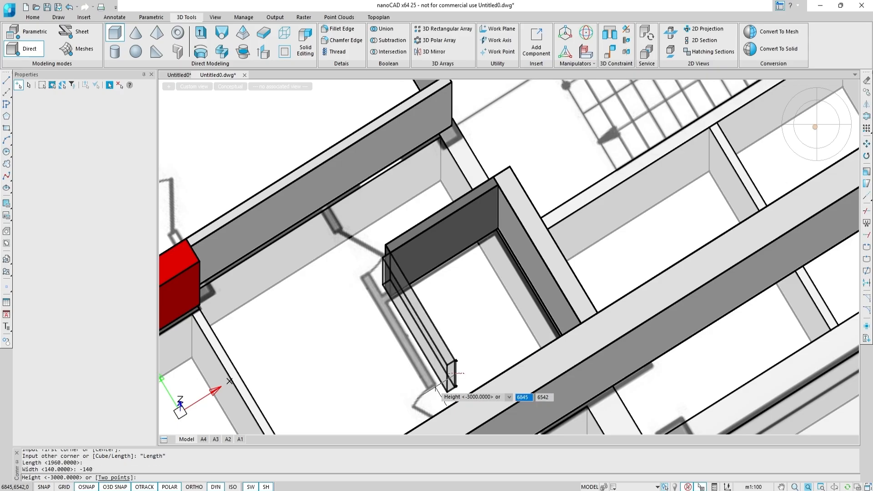
{"action": "type", "text": "-3000"}
{"action": "key", "text": "Return"}
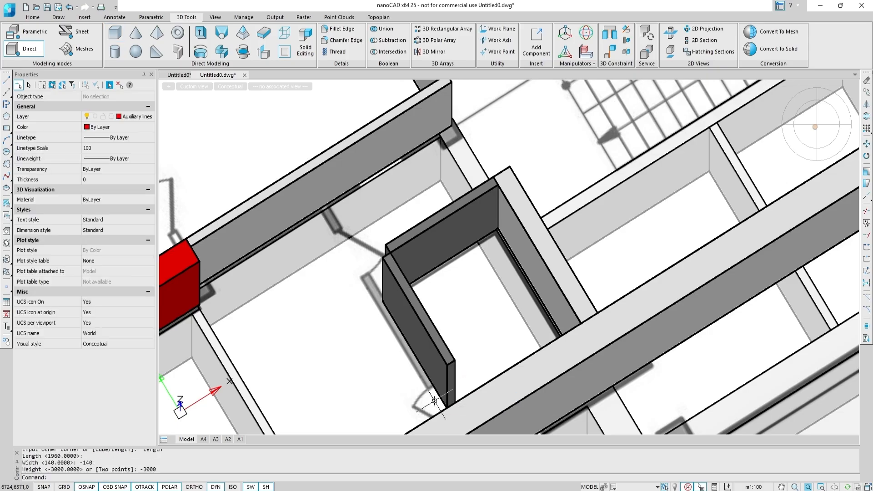
Presspull the new partition's end face out to the neighbouring wall.
{"action": "middle_click_drag", "start_coordinate": [402, 331], "coordinate": [244, 279], "text": "shift"}
{"action": "mouse_move", "coordinate": [494, 203]}
{"action": "middle_mouse_down", "text": "shift"}
{"action": "mouse_move", "coordinate": [503, 190]}
{"action": "mouse_move", "coordinate": [489, 188]}
{"action": "middle_mouse_up", "text": "shift"}
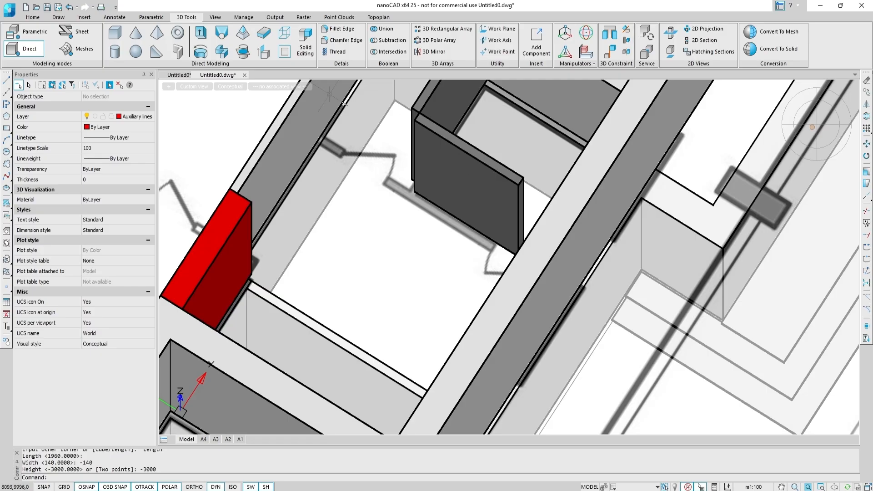
{"action": "left_click", "coordinate": [264, 52]}
{"action": "middle_click_drag", "start_coordinate": [430, 135], "coordinate": [444, 141], "text": "shift"}
{"action": "scroll", "coordinate": [528, 200], "scroll_direction": "up", "scroll_amount": 5}
{"action": "left_click", "coordinate": [526, 202]}
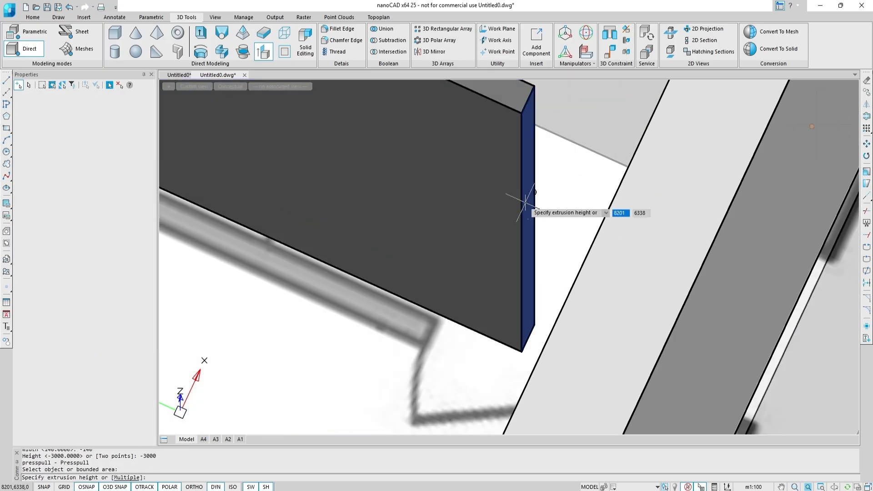
{"action": "middle_click_drag", "start_coordinate": [526, 202], "coordinate": [595, 196], "text": "shift"}
{"action": "left_click", "coordinate": [602, 180]}
{"action": "scroll", "coordinate": [600, 181], "scroll_direction": "down", "scroll_amount": 3}
{"action": "middle_click_drag", "start_coordinate": [478, 300], "coordinate": [626, 191]}
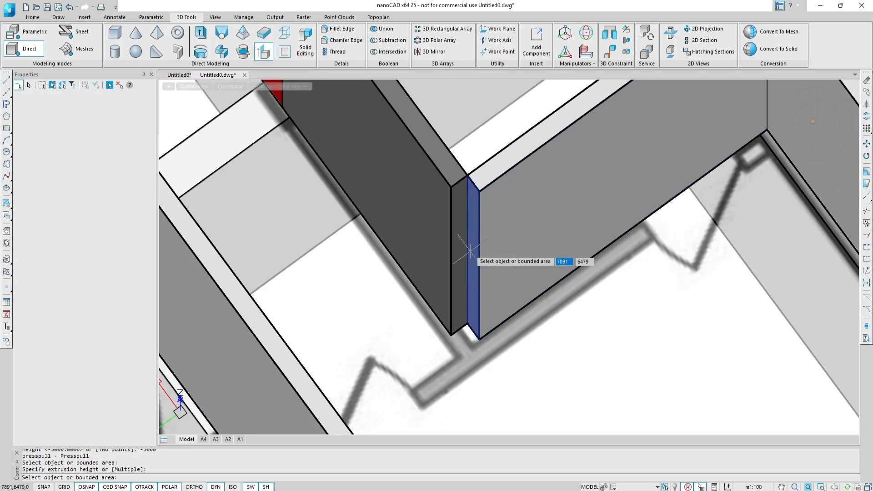
{"action": "left_click", "coordinate": [470, 251]}
{"action": "middle_click_drag", "start_coordinate": [472, 255], "coordinate": [429, 257], "text": "shift"}
{"action": "left_click", "coordinate": [257, 204]}
{"action": "middle_click_drag", "start_coordinate": [261, 206], "coordinate": [520, 301]}
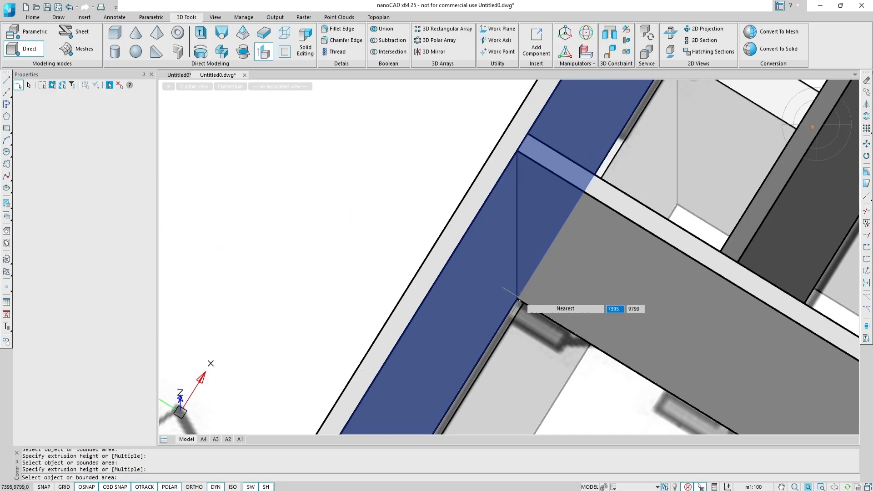
{"action": "scroll", "coordinate": [565, 330], "scroll_direction": "down", "scroll_amount": 2}
{"action": "middle_click_drag", "start_coordinate": [566, 330], "coordinate": [511, 269]}
{"action": "key", "text": "Escape"}
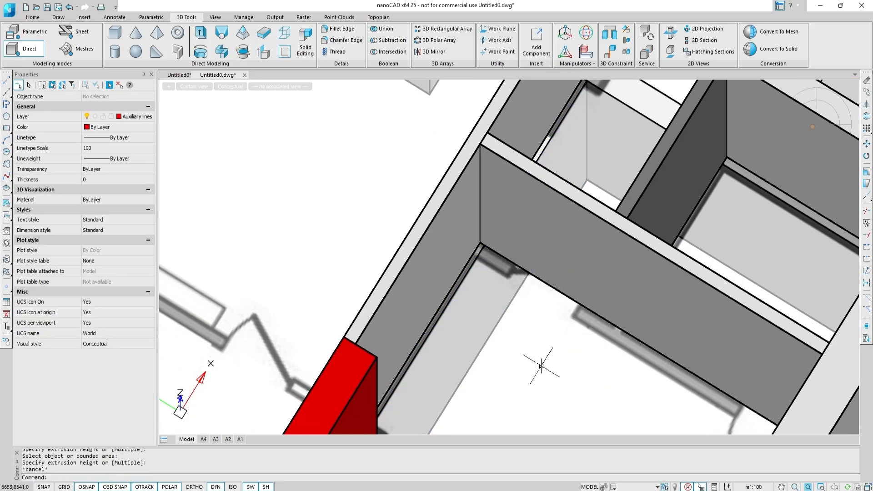
Copy the grey partition segment beside the red block to the wall junction next to another red block.
{"action": "scroll", "coordinate": [542, 366], "scroll_direction": "down", "scroll_amount": 3}
{"action": "middle_click_drag", "start_coordinate": [548, 365], "coordinate": [600, 353], "text": "shift"}
{"action": "middle_click_drag", "start_coordinate": [599, 236], "coordinate": [466, 404]}
{"action": "middle_click_drag", "start_coordinate": [558, 208], "coordinate": [579, 203], "text": "shift"}
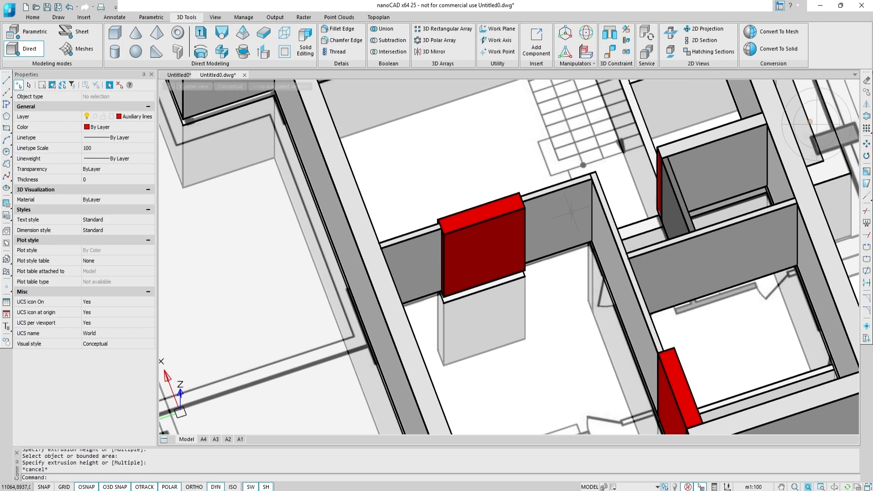
{"action": "left_click", "coordinate": [576, 204]}
{"action": "type", "text": "co"}
{"action": "key", "text": "Return"}
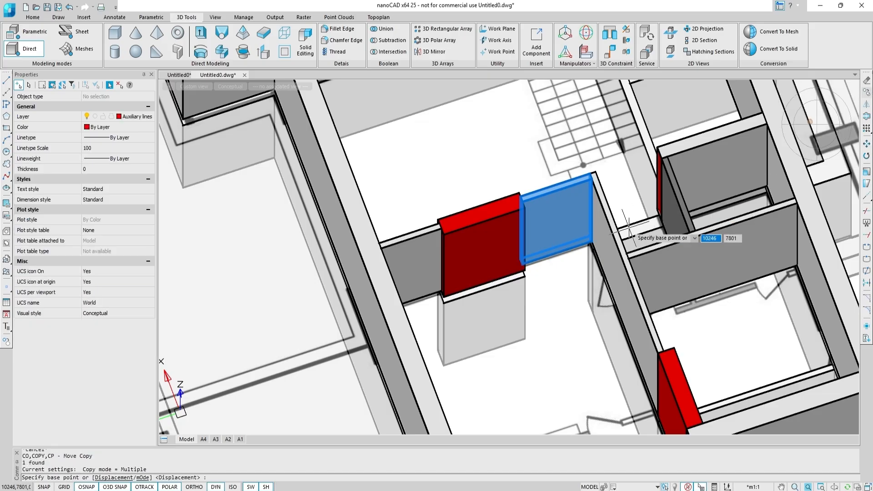
{"action": "scroll", "coordinate": [591, 242], "scroll_direction": "up", "scroll_amount": 5}
{"action": "left_click", "coordinate": [517, 271]}
{"action": "middle_click_drag", "start_coordinate": [601, 396], "coordinate": [491, 132]}
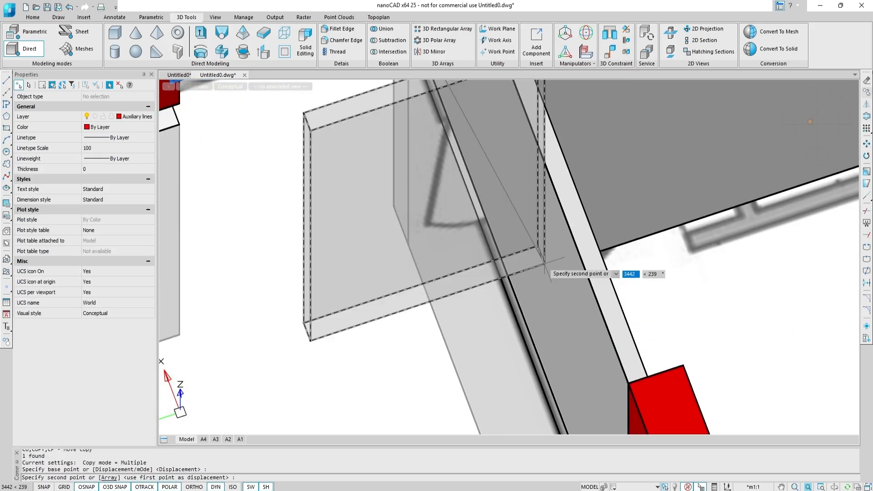
{"action": "middle_click_drag", "start_coordinate": [568, 382], "coordinate": [510, 180]}
{"action": "scroll", "coordinate": [574, 392], "scroll_direction": "up", "scroll_amount": 4}
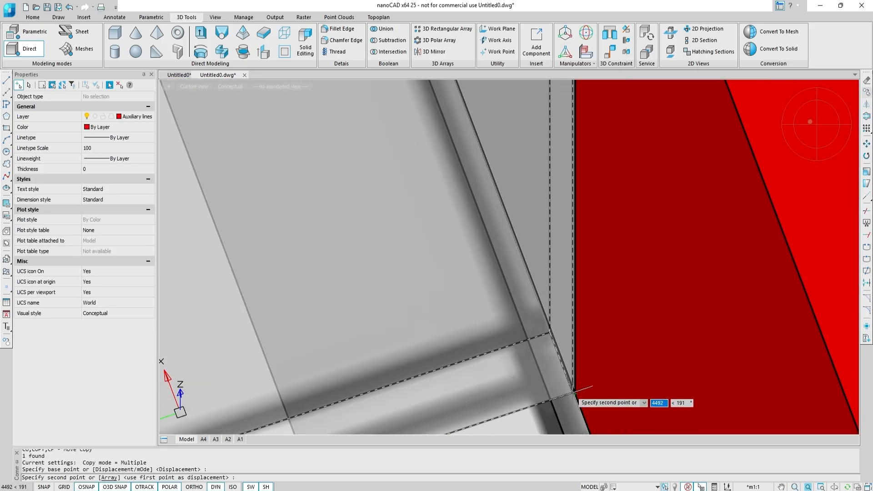
{"action": "left_click", "coordinate": [575, 394]}
{"action": "scroll", "coordinate": [574, 392], "scroll_direction": "down", "scroll_amount": 3}
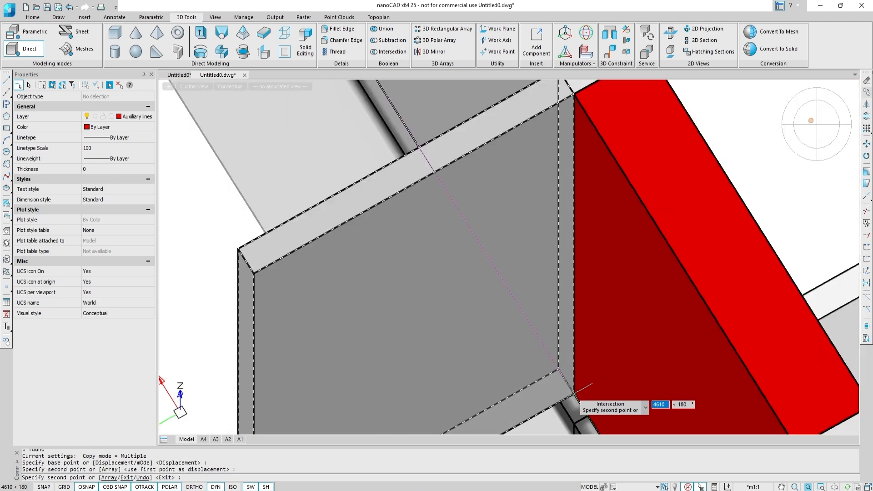
{"action": "key", "text": "Escape"}
{"action": "scroll", "coordinate": [574, 392], "scroll_direction": "down", "scroll_amount": 5}
{"action": "key", "text": "Escape"}
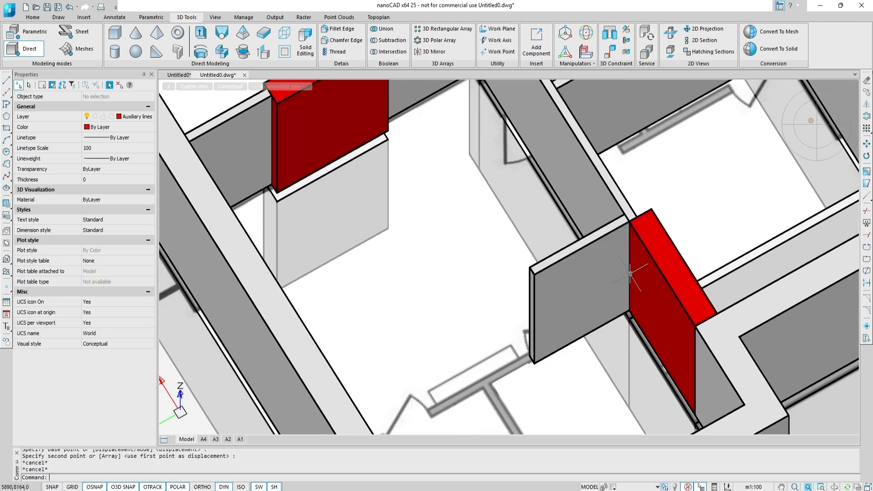
Presspull the copied partition's end face out to the far wall.
{"action": "left_click", "coordinate": [264, 53]}
{"action": "scroll", "coordinate": [483, 302], "scroll_direction": "up", "scroll_amount": 4}
{"action": "left_click", "coordinate": [640, 267]}
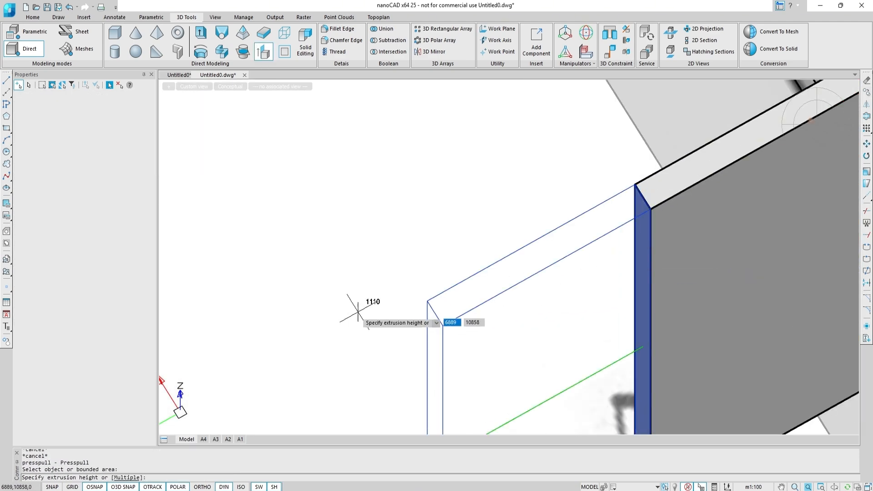
{"action": "middle_click_drag", "start_coordinate": [358, 312], "coordinate": [454, 288]}
{"action": "middle_click_drag", "start_coordinate": [520, 288], "coordinate": [388, 244], "text": "shift"}
{"action": "middle_click_drag", "start_coordinate": [388, 244], "coordinate": [819, 413]}
{"action": "middle_click_drag", "start_coordinate": [389, 253], "coordinate": [606, 467]}
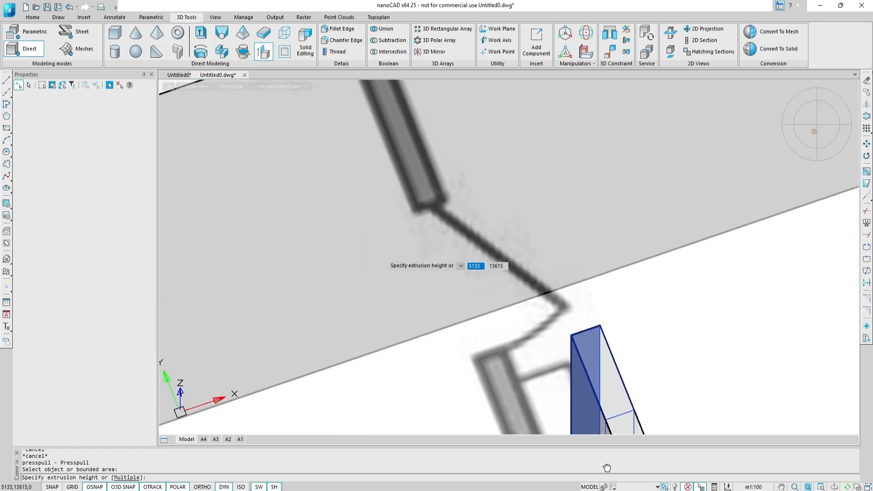
{"action": "scroll", "coordinate": [421, 227], "scroll_direction": "down", "scroll_amount": 5}
{"action": "left_click", "coordinate": [390, 133]}
{"action": "middle_click_drag", "start_coordinate": [382, 216], "coordinate": [432, 257]}
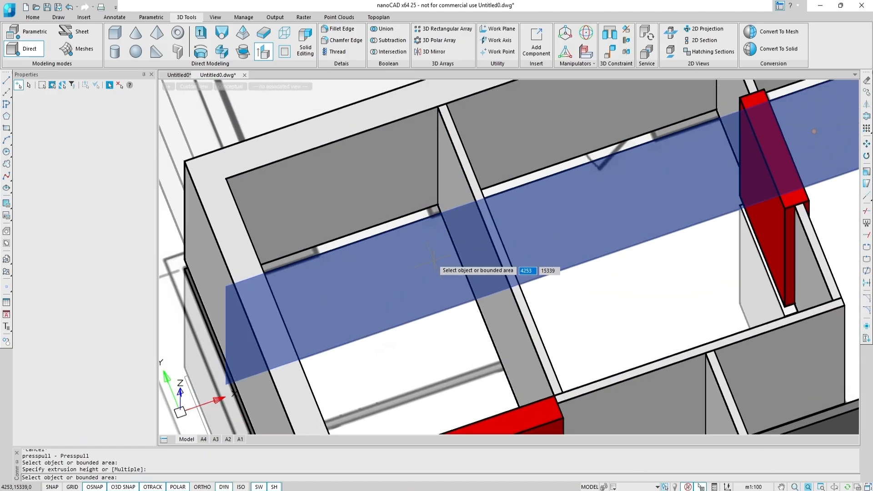
{"action": "key", "text": "Escape"}
In top view, draw a 3D box partition about 1910 long, -140 wide and -3000 high from the wall intersection.
{"action": "left_click", "coordinate": [809, 135]}
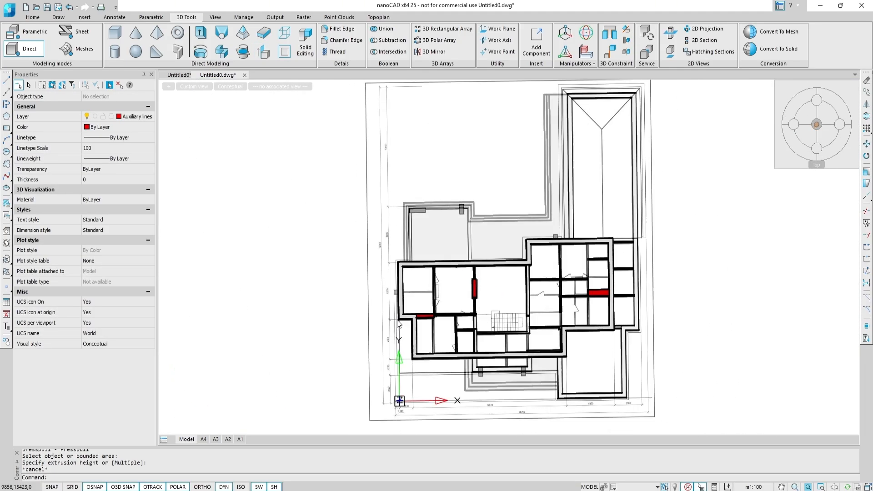
{"action": "scroll", "coordinate": [425, 300], "scroll_direction": "up", "scroll_amount": 8}
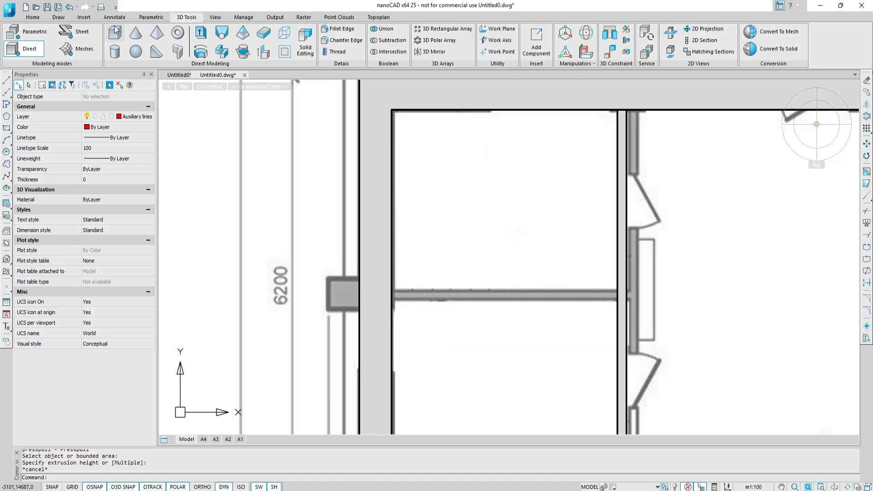
{"action": "left_click", "coordinate": [115, 32]}
{"action": "right_click", "coordinate": [508, 289], "text": "shift"}
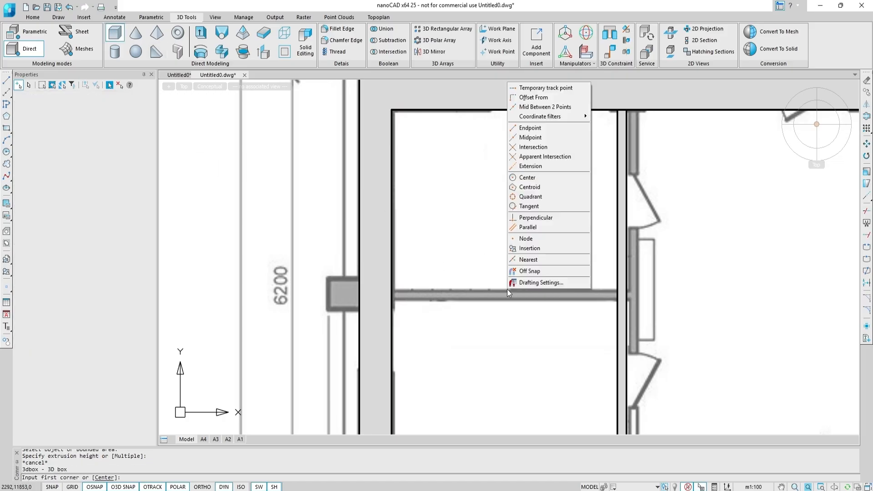
{"action": "left_click", "coordinate": [521, 154]}
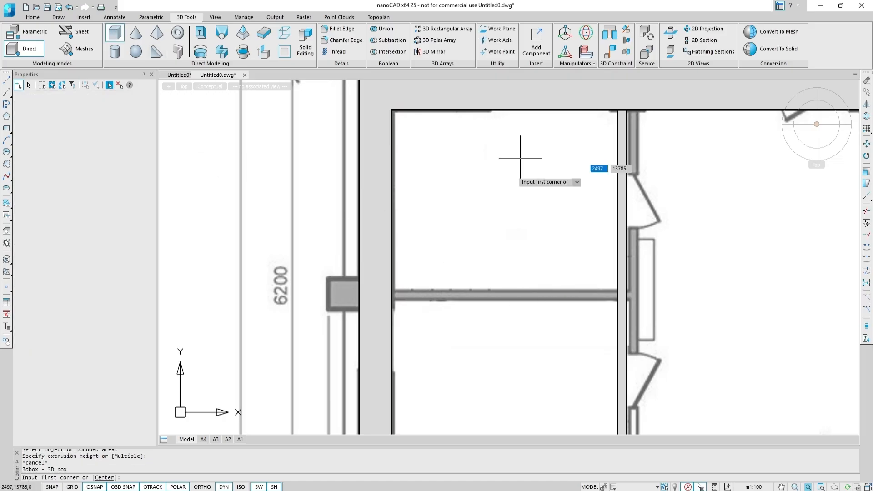
{"action": "left_click", "coordinate": [391, 287]}
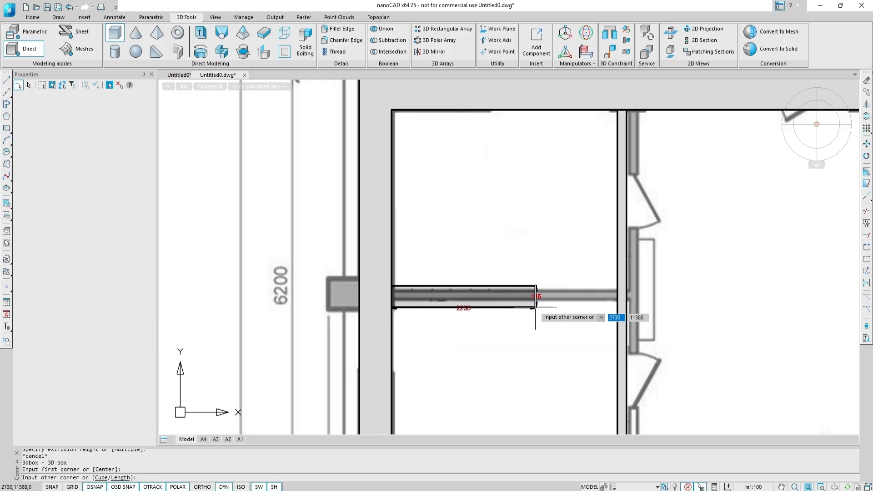
{"action": "left_click", "coordinate": [128, 479]}
{"action": "left_click", "coordinate": [580, 287]}
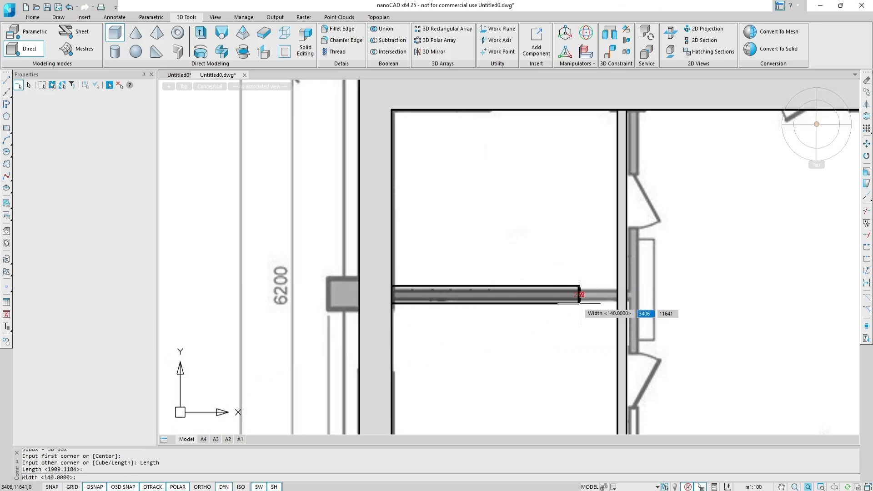
{"action": "key", "text": "Return"}
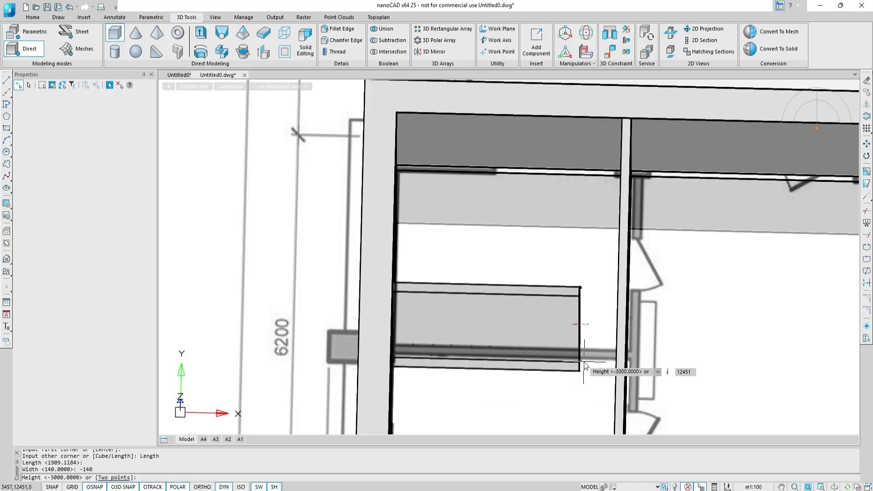
{"action": "key", "text": "Return"}
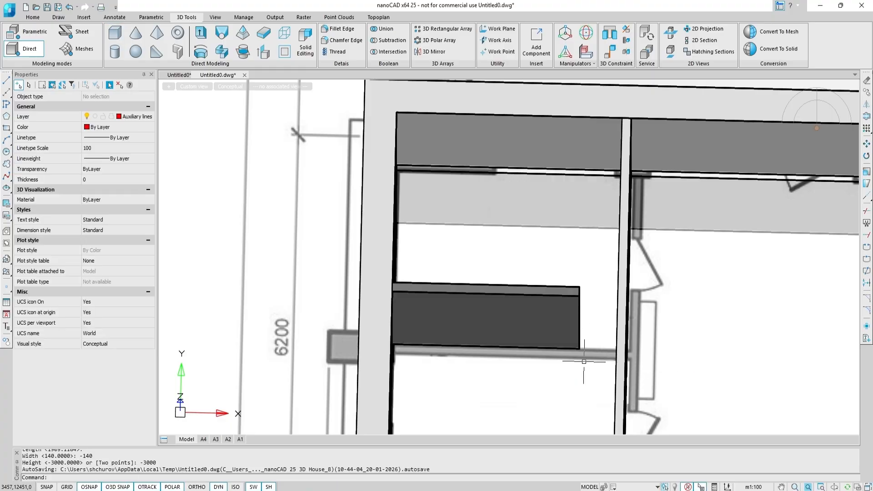
{"action": "middle_click_drag", "start_coordinate": [585, 361], "coordinate": [569, 357], "text": "shift"}
{"action": "middle_click_drag", "start_coordinate": [518, 212], "coordinate": [546, 220], "text": "shift"}
{"action": "left_click", "coordinate": [264, 52]}
{"action": "scroll", "coordinate": [557, 183], "scroll_direction": "up", "scroll_amount": 4}
{"action": "left_click", "coordinate": [523, 211]}
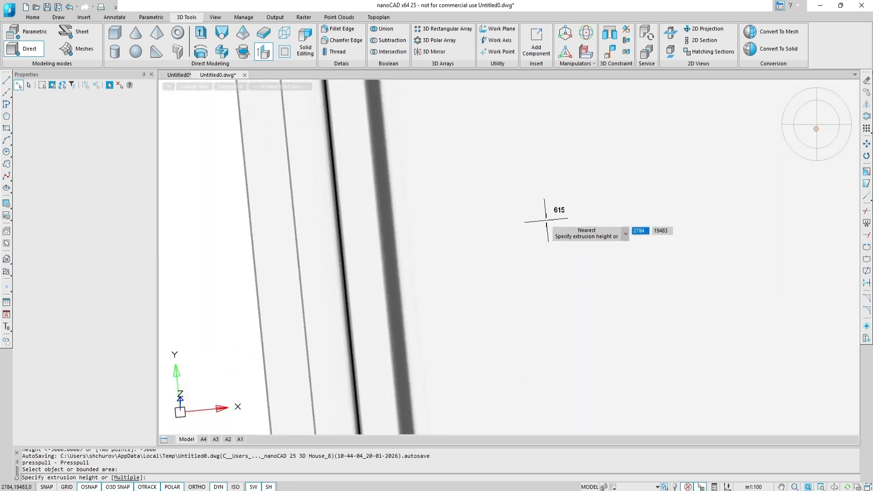
{"action": "scroll", "coordinate": [546, 220], "scroll_direction": "down", "scroll_amount": 6}
{"action": "scroll", "coordinate": [637, 400], "scroll_direction": "down", "scroll_amount": 2}
{"action": "scroll", "coordinate": [613, 371], "scroll_direction": "up", "scroll_amount": 5}
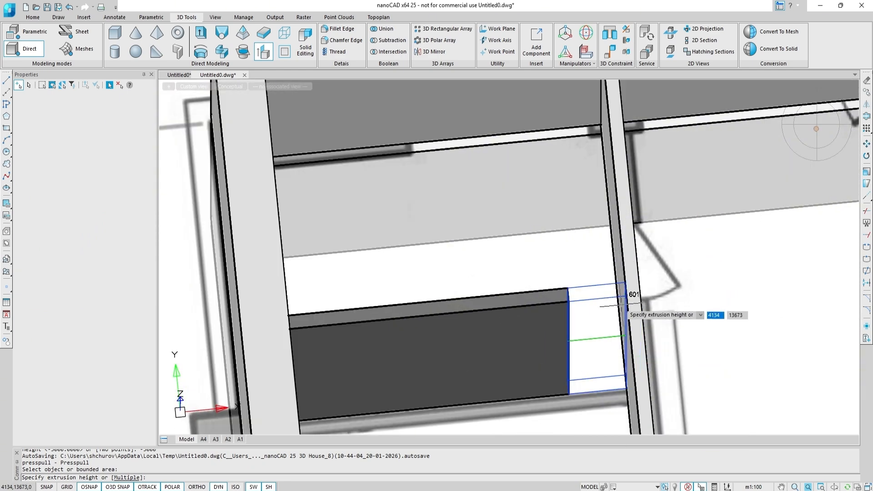
{"action": "scroll", "coordinate": [622, 305], "scroll_direction": "down", "scroll_amount": 5}
{"action": "scroll", "coordinate": [605, 287], "scroll_direction": "up", "scroll_amount": 2}
{"action": "key", "text": "Escape"}
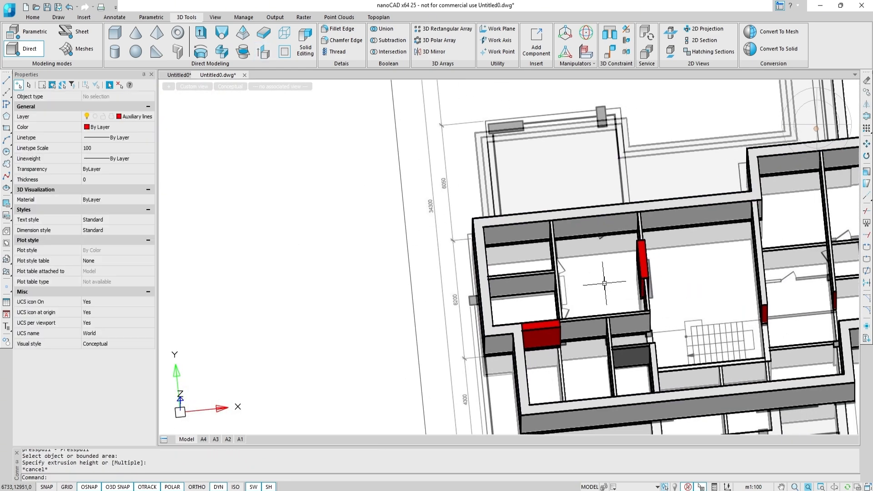
In top view, draw a 3D box partition about 2900 long, -140 wide and -3000 high from the wall junction.
{"action": "left_click", "coordinate": [817, 124]}
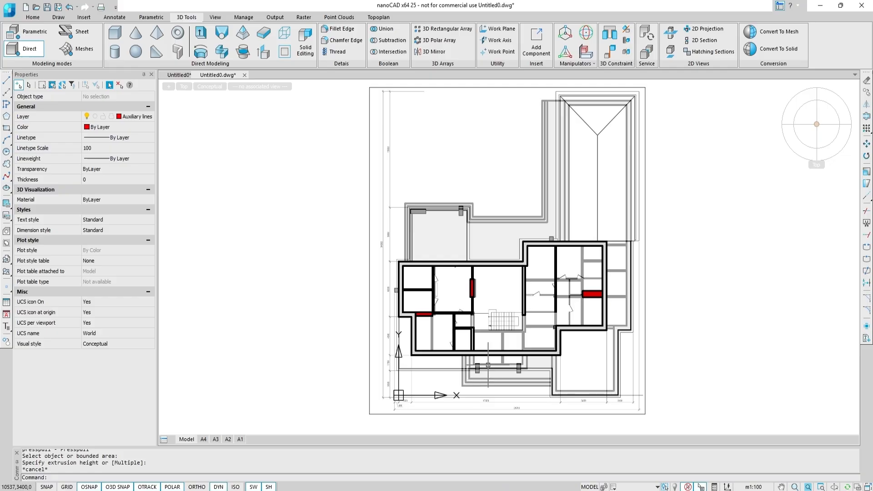
{"action": "scroll", "coordinate": [557, 306], "scroll_direction": "up", "scroll_amount": 5}
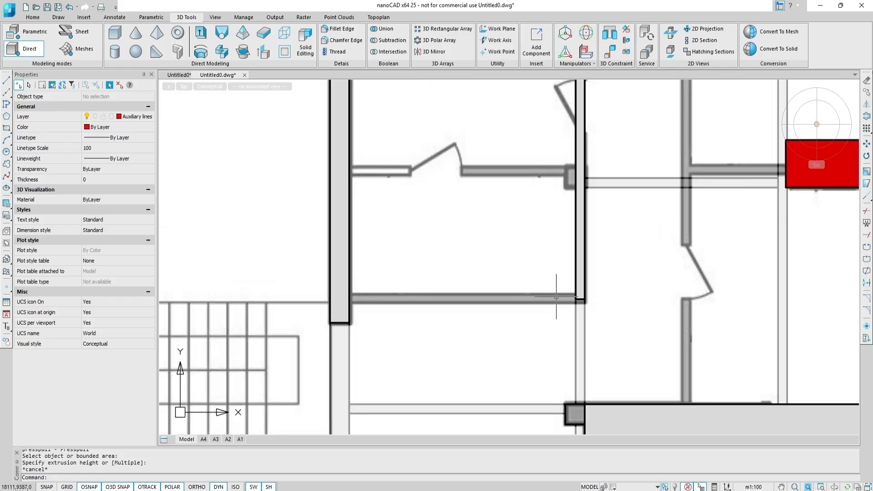
{"action": "left_click", "coordinate": [115, 33]}
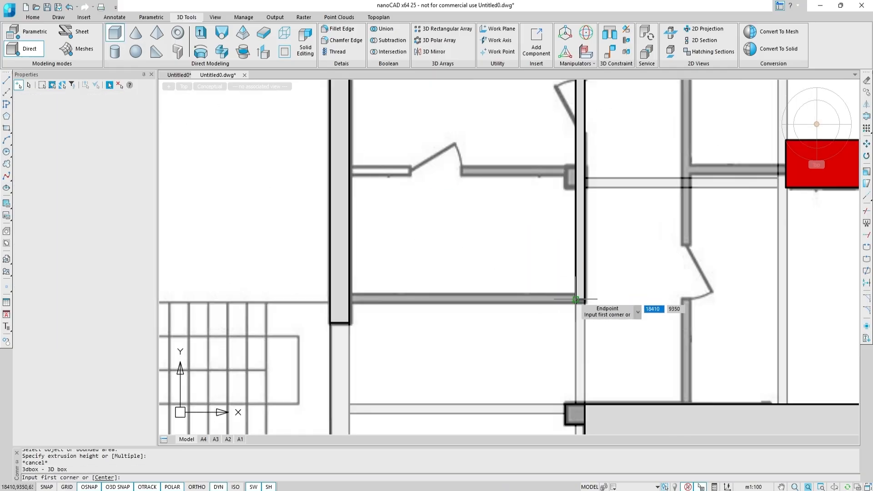
{"action": "left_click", "coordinate": [557, 292]}
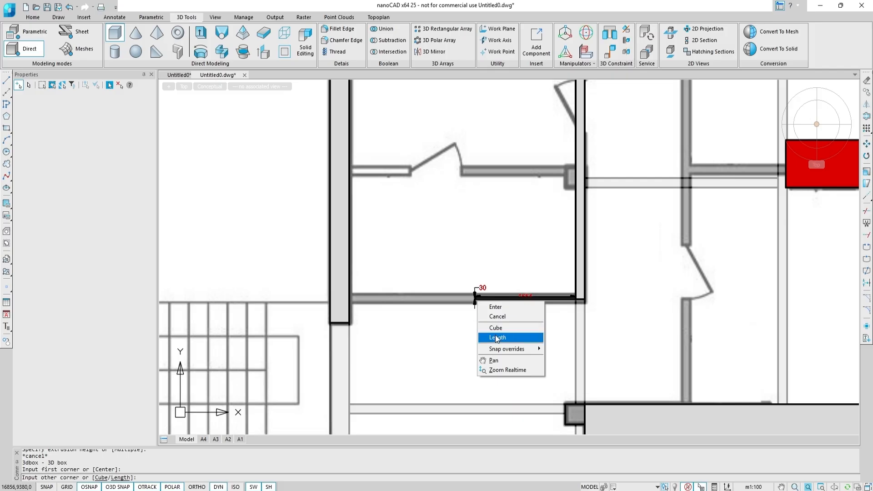
{"action": "left_click", "coordinate": [496, 337]}
{"action": "left_click", "coordinate": [380, 299]}
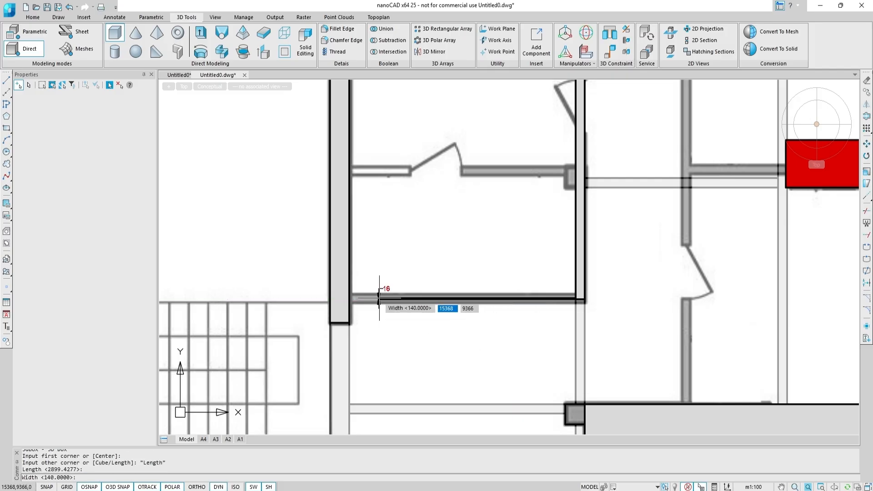
{"action": "key", "text": "Return"}
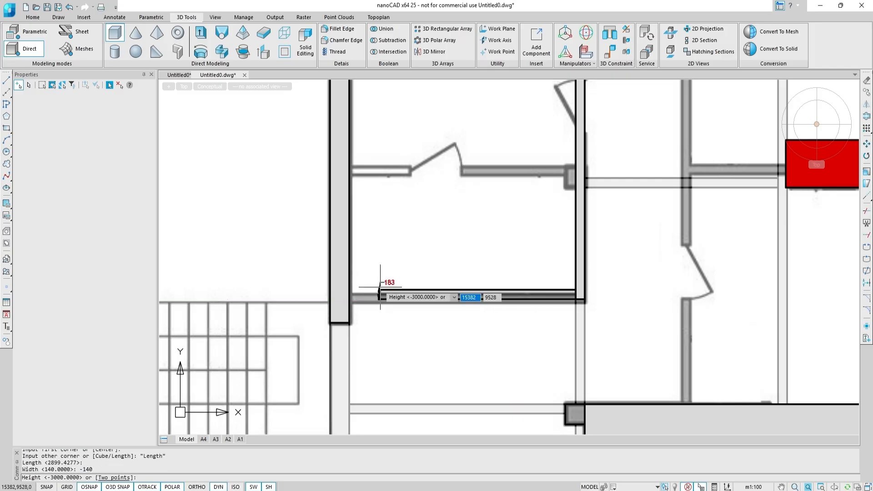
{"action": "middle_click_drag", "start_coordinate": [381, 291], "coordinate": [393, 359], "text": "shift"}
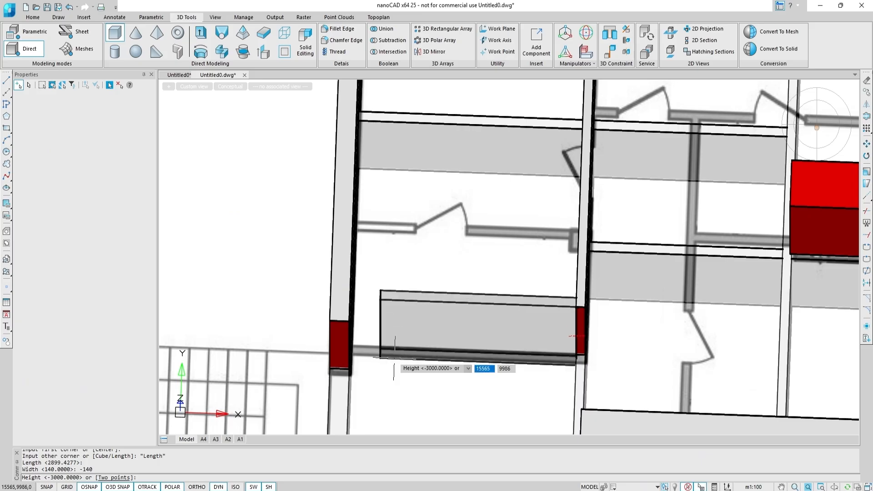
{"action": "type", "text": "-3000"}
{"action": "key", "text": "Return"}
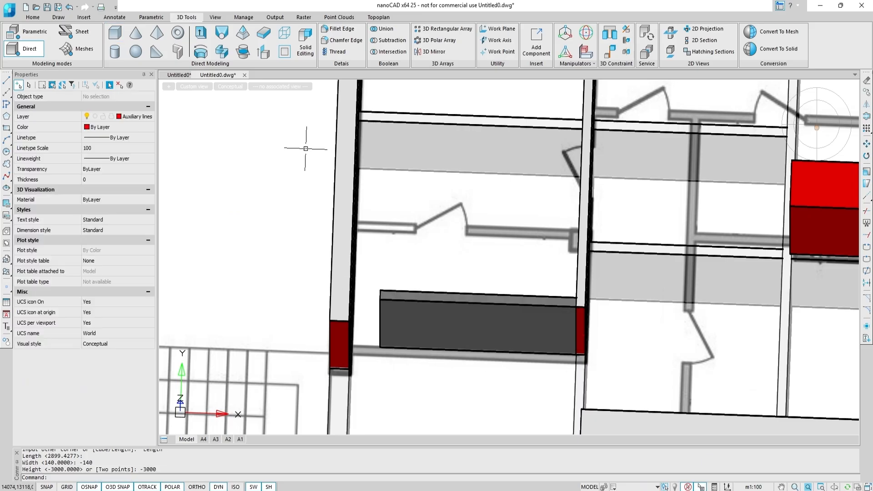
Presspull the new partition's end face out to meet the neighbouring wall.
{"action": "left_click", "coordinate": [264, 52]}
{"action": "scroll", "coordinate": [398, 231], "scroll_direction": "up", "scroll_amount": 4}
{"action": "middle_click_drag", "start_coordinate": [332, 187], "coordinate": [387, 209], "text": "shift"}
{"action": "left_click", "coordinate": [410, 201]}
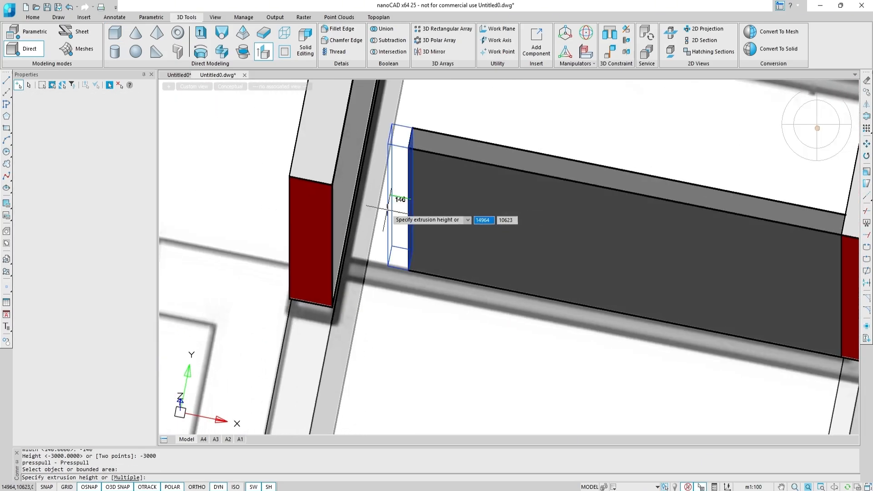
{"action": "left_click", "coordinate": [352, 192]}
{"action": "middle_click_drag", "start_coordinate": [719, 274], "coordinate": [668, 335]}
{"action": "key", "text": "Escape"}
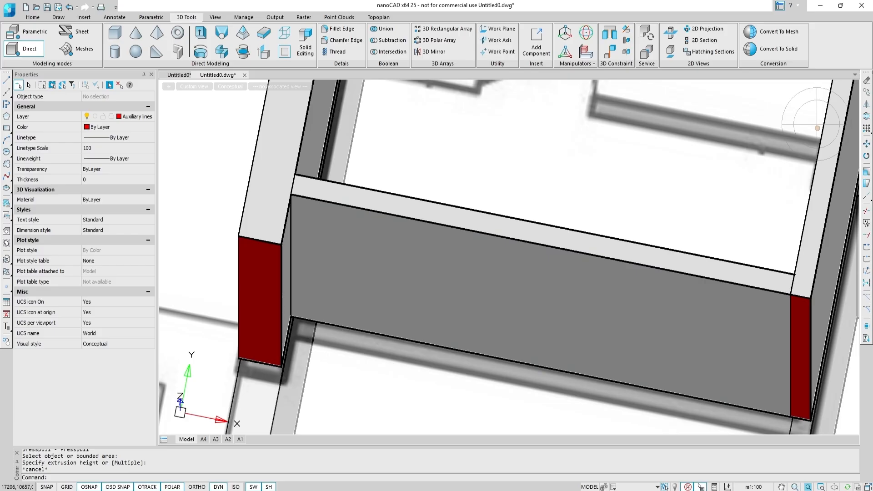
Copy the extended partition 1850 sideways to form a parallel partition.
{"action": "left_click", "coordinate": [660, 286]}
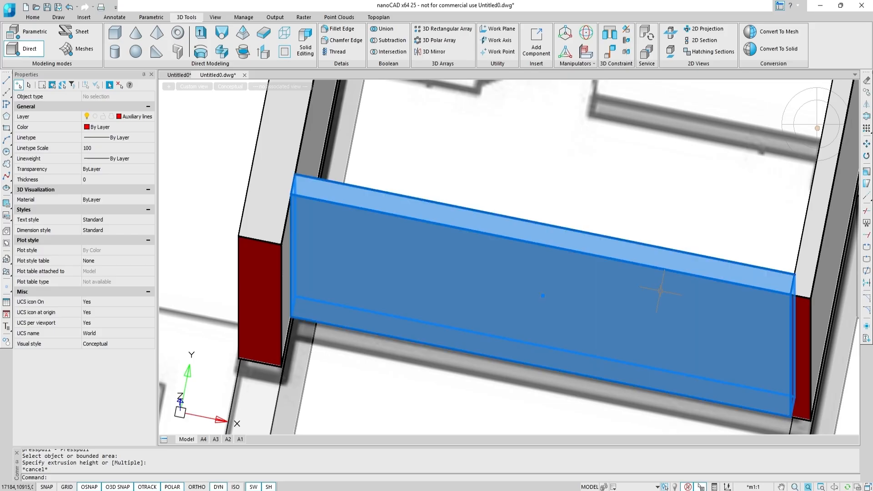
{"action": "middle_click_drag", "start_coordinate": [607, 305], "coordinate": [479, 289]}
{"action": "type", "text": "co"}
{"action": "key", "text": "Return"}
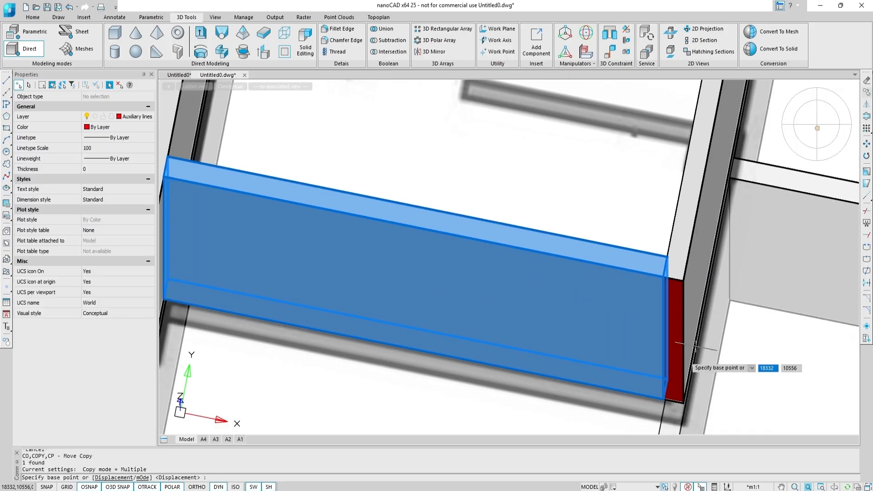
{"action": "left_click", "coordinate": [667, 379]}
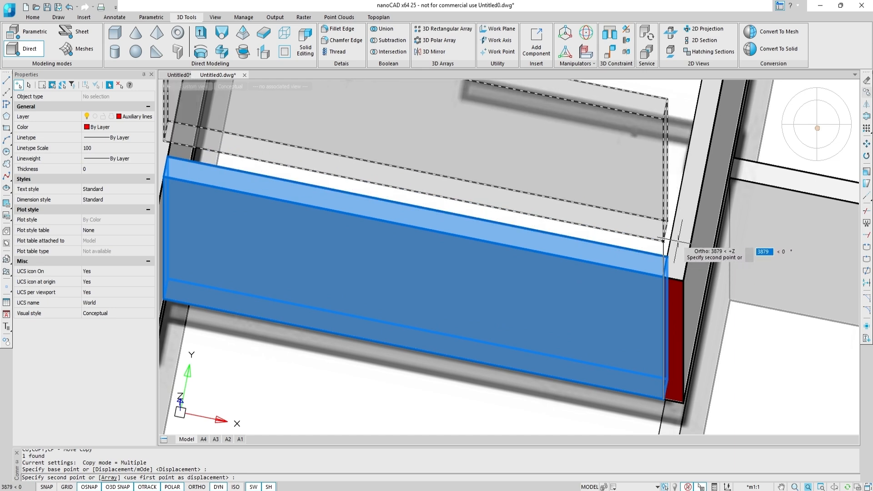
{"action": "scroll", "coordinate": [694, 235], "scroll_direction": "down", "scroll_amount": 2}
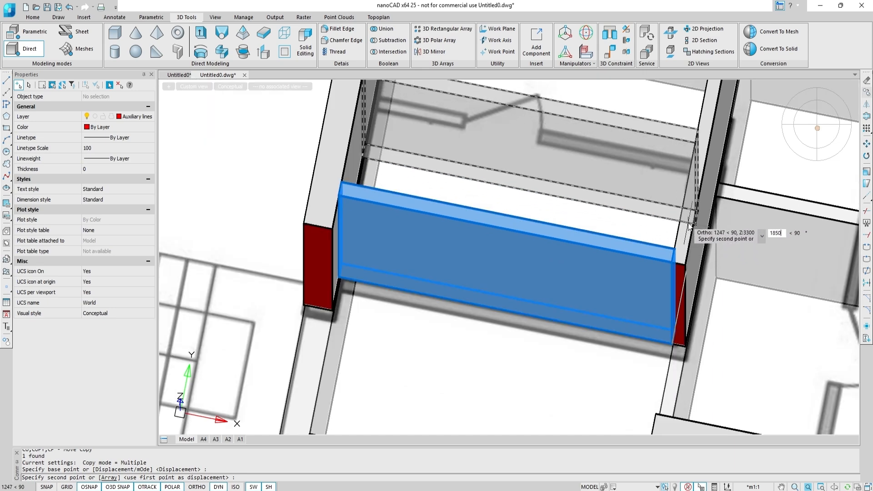
{"action": "type", "text": "1850"}
{"action": "key", "text": "Return"}
{"action": "scroll", "coordinate": [690, 225], "scroll_direction": "up", "scroll_amount": 2}
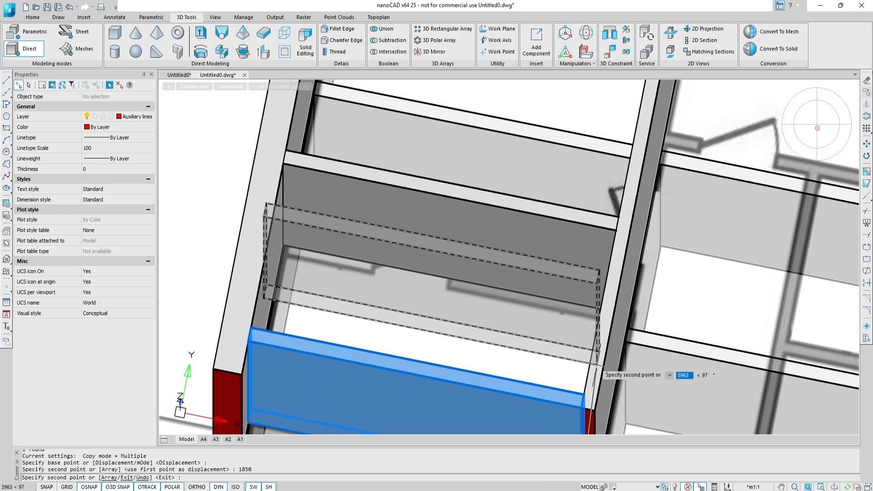
{"action": "key", "text": "Escape"}
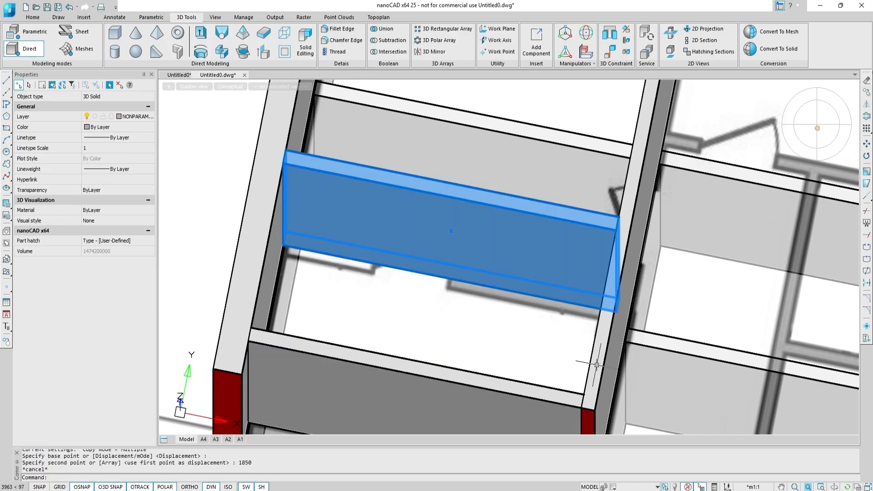
In top view, copy the parallel partition along its length to the intersection beside the red block.
{"action": "left_click", "coordinate": [817, 125]}
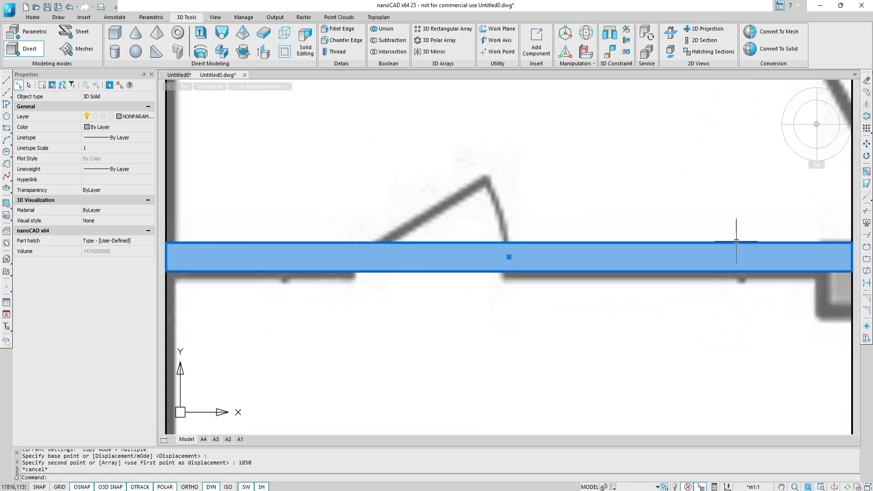
{"action": "scroll", "coordinate": [735, 238], "scroll_direction": "down", "scroll_amount": 2}
{"action": "mouse_move", "coordinate": [836, 141]}
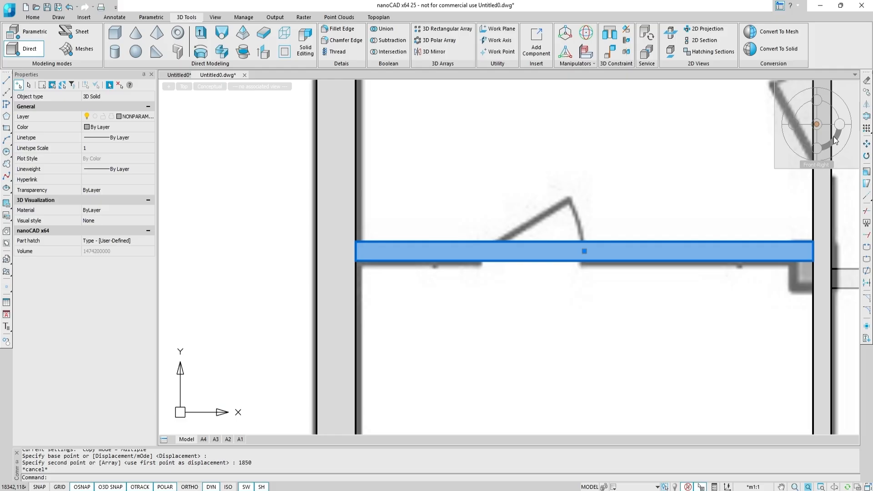
{"action": "left_click", "coordinate": [867, 95]}
{"action": "left_click", "coordinate": [814, 260]}
{"action": "middle_click_drag", "start_coordinate": [782, 266], "coordinate": [491, 266]}
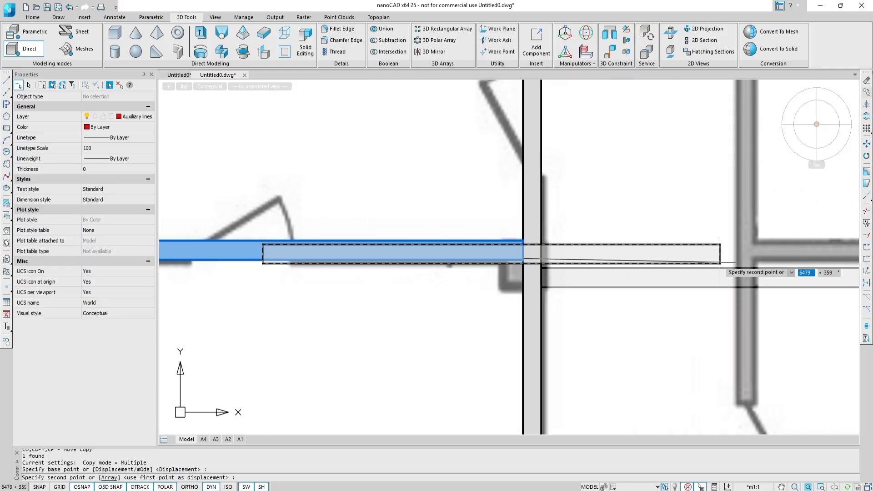
{"action": "middle_click_drag", "start_coordinate": [720, 263], "coordinate": [484, 277]}
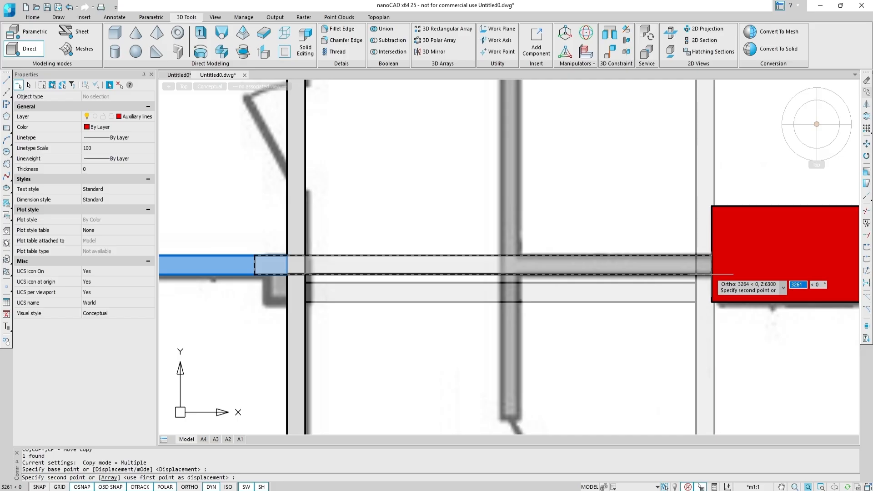
{"action": "scroll", "coordinate": [713, 274], "scroll_direction": "up", "scroll_amount": 4}
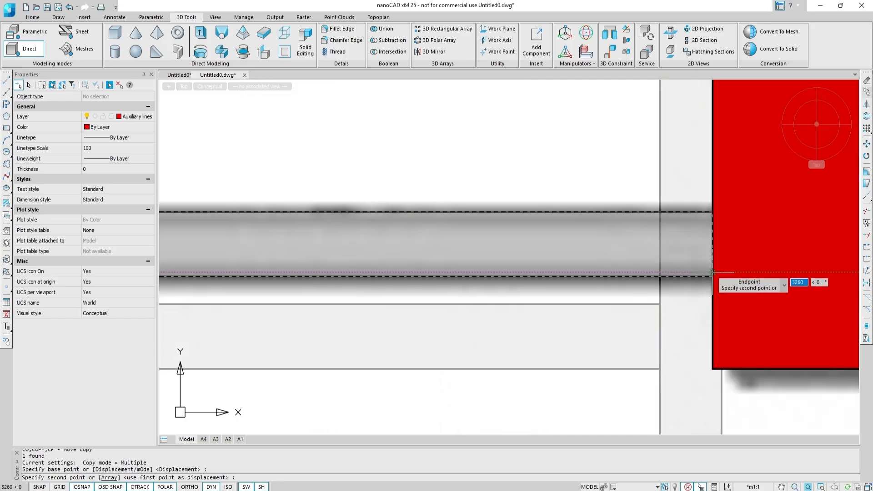
{"action": "scroll", "coordinate": [713, 272], "scroll_direction": "down", "scroll_amount": 5}
{"action": "left_click", "coordinate": [713, 272]}
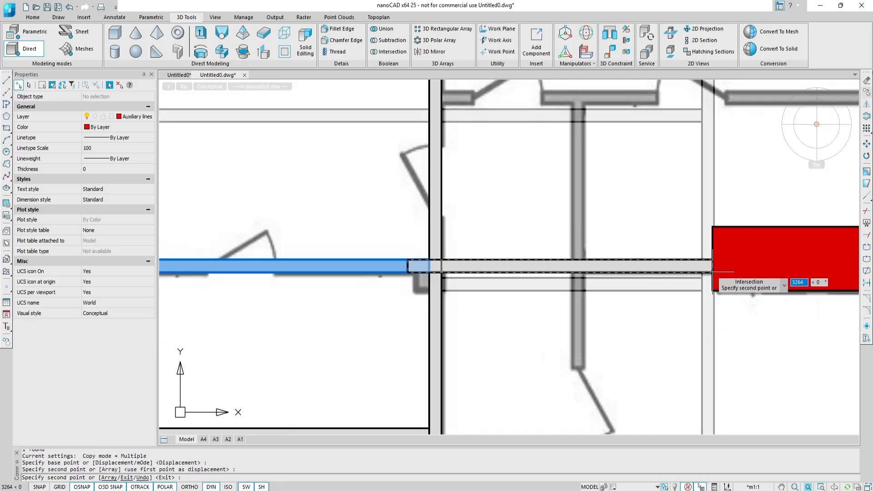
{"action": "key", "text": "Escape"}
{"action": "key", "text": "Escape"}
Hide the two crossing partitions and Presspull the short partition's end face out to the wall.
{"action": "middle_click_drag", "start_coordinate": [542, 312], "coordinate": [580, 274], "text": "shift"}
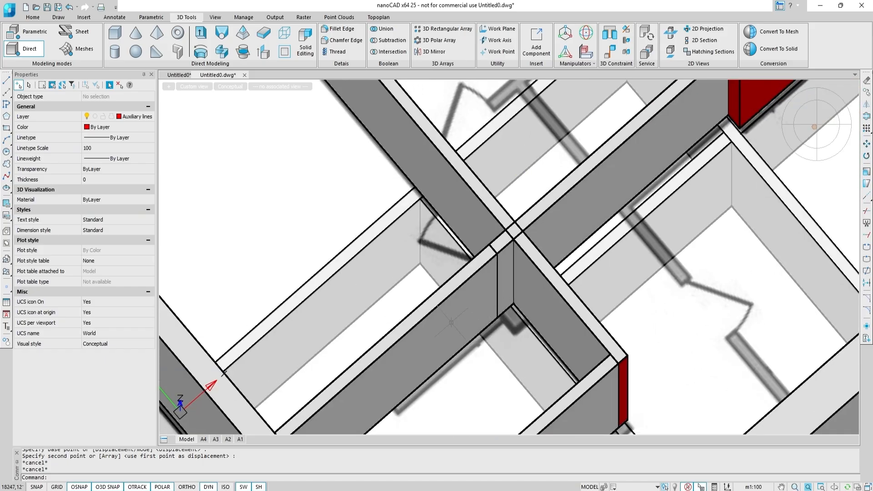
{"action": "left_click", "coordinate": [452, 323]}
{"action": "left_click", "coordinate": [510, 277]}
{"action": "left_click", "coordinate": [496, 343]}
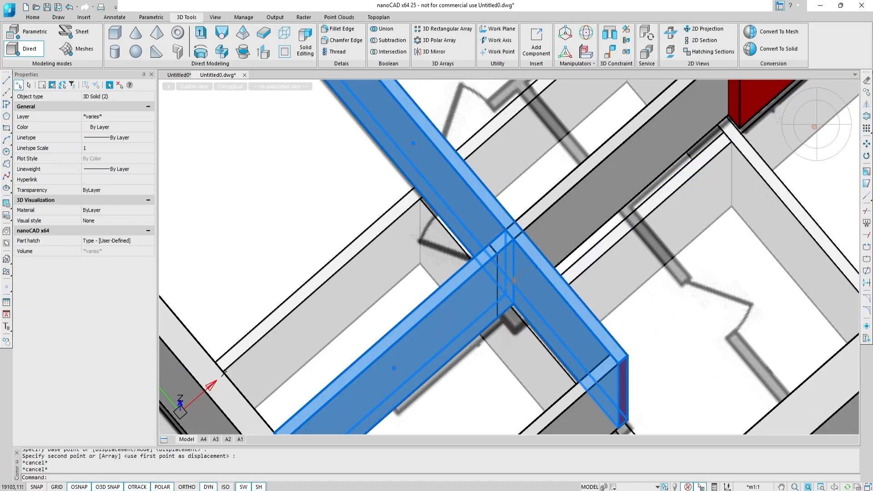
{"action": "left_click", "coordinate": [674, 487]}
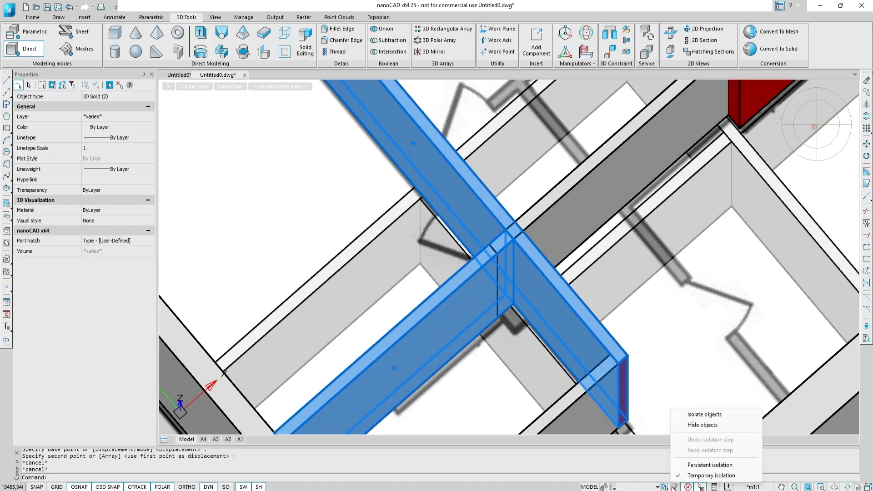
{"action": "left_click", "coordinate": [703, 424]}
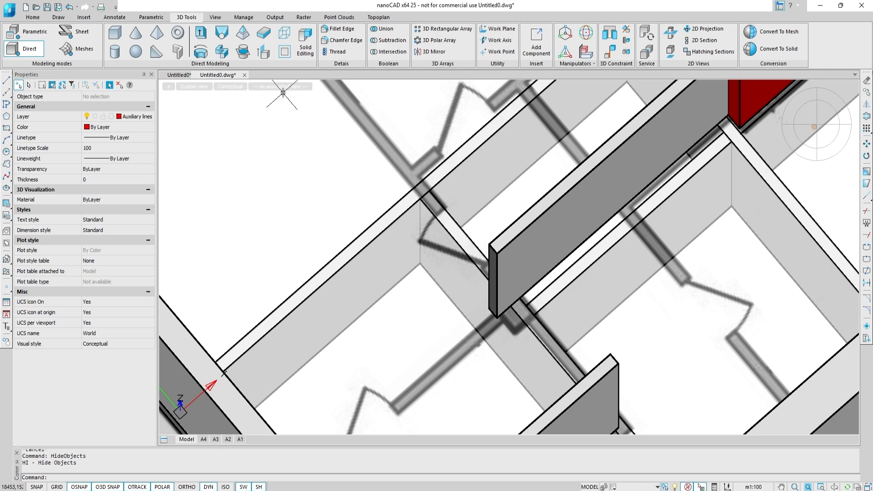
{"action": "left_click", "coordinate": [263, 52]}
{"action": "left_click", "coordinate": [494, 285]}
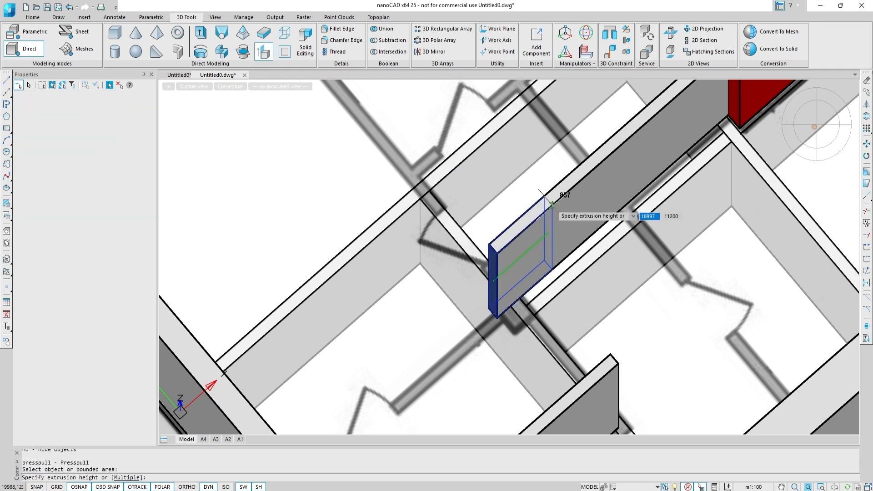
{"action": "left_click", "coordinate": [815, 125]}
{"action": "scroll", "coordinate": [633, 282], "scroll_direction": "up", "scroll_amount": 8}
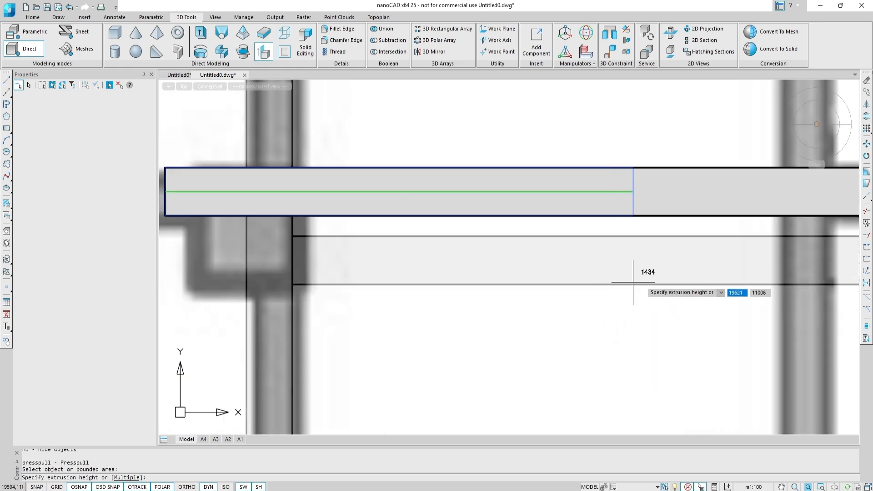
{"action": "middle_click_drag", "start_coordinate": [633, 282], "coordinate": [367, 408]}
{"action": "left_click", "coordinate": [517, 354]}
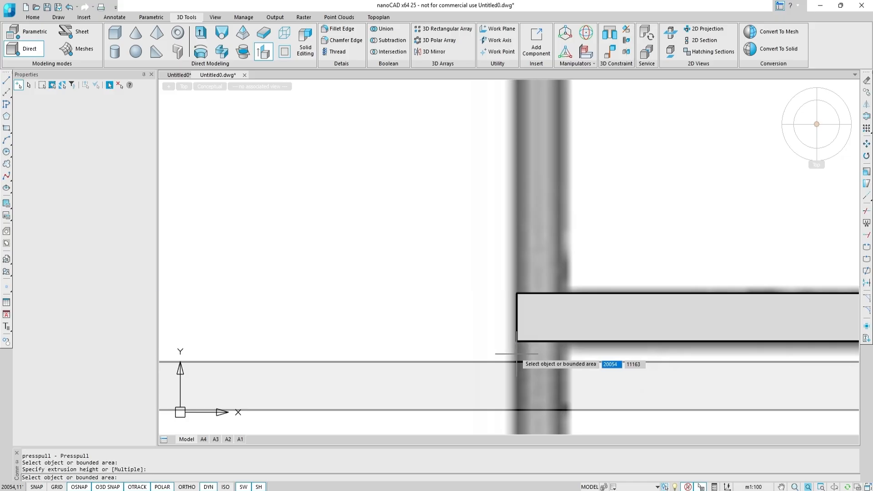
{"action": "scroll", "coordinate": [517, 354], "scroll_direction": "down", "scroll_amount": 4}
{"action": "key", "text": "Escape"}
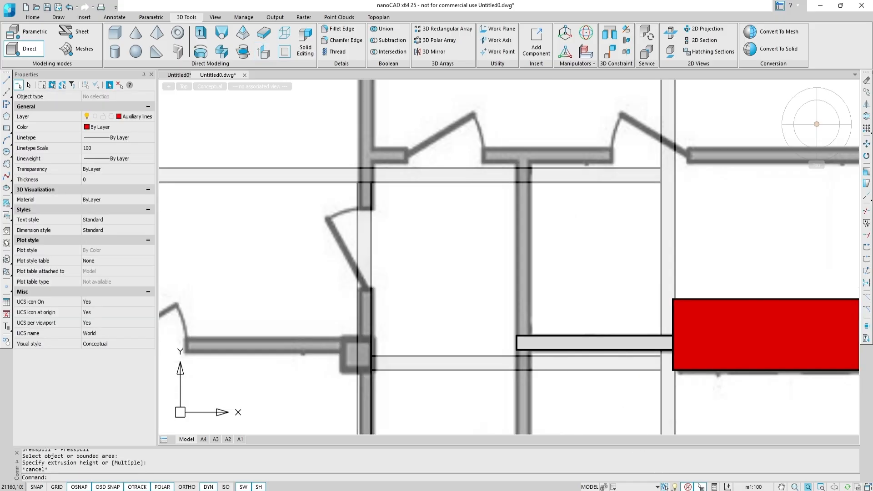
End the object isolation so the hidden partitions show again.
{"action": "left_click", "coordinate": [665, 487]}
{"action": "left_click", "coordinate": [710, 414]}
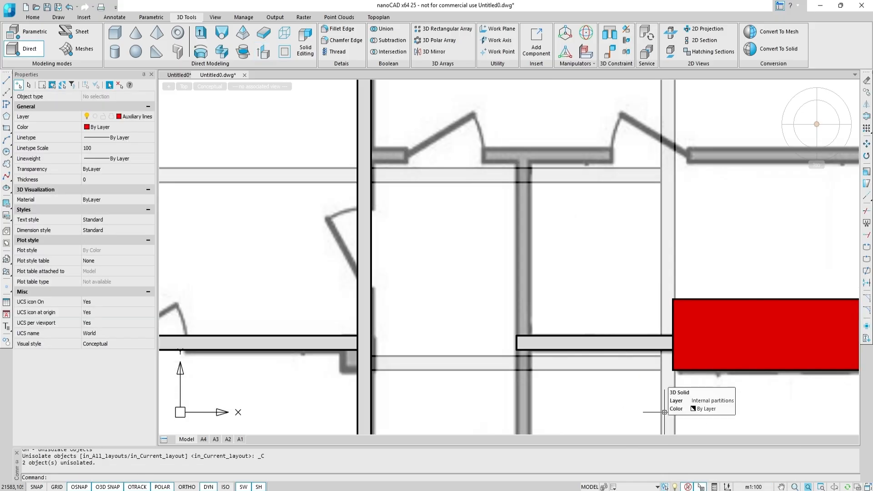
Copy the short partition 1850 upward in plan to create a parallel partition.
{"action": "left_click", "coordinate": [635, 350]}
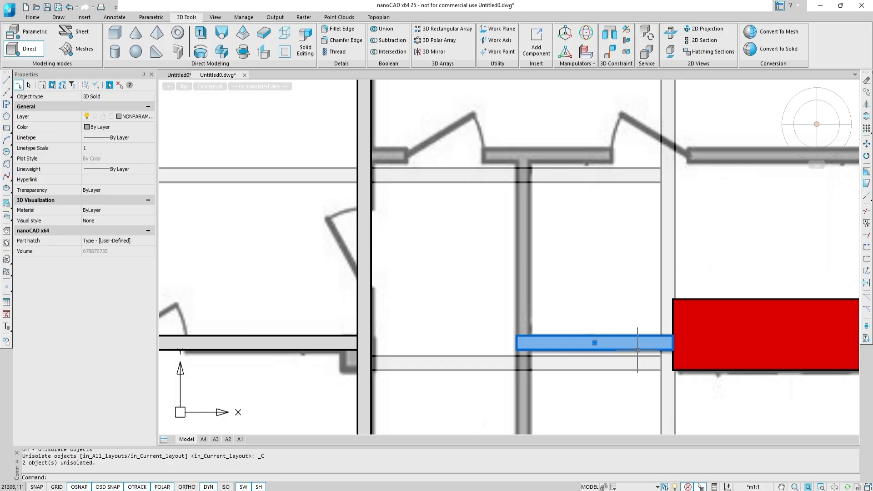
{"action": "mouse_move", "coordinate": [833, 123]}
{"action": "left_click", "coordinate": [868, 92]}
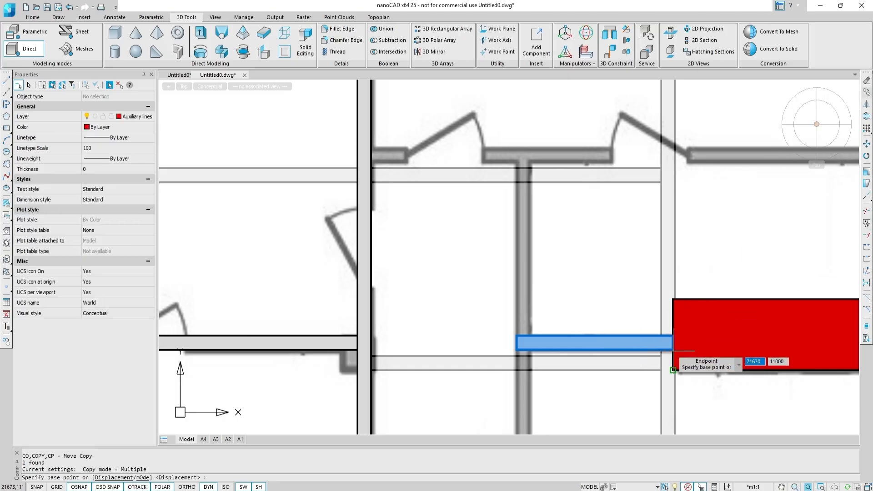
{"action": "scroll", "coordinate": [672, 348], "scroll_direction": "up", "scroll_amount": 3}
{"action": "scroll", "coordinate": [672, 349], "scroll_direction": "up", "scroll_amount": 2}
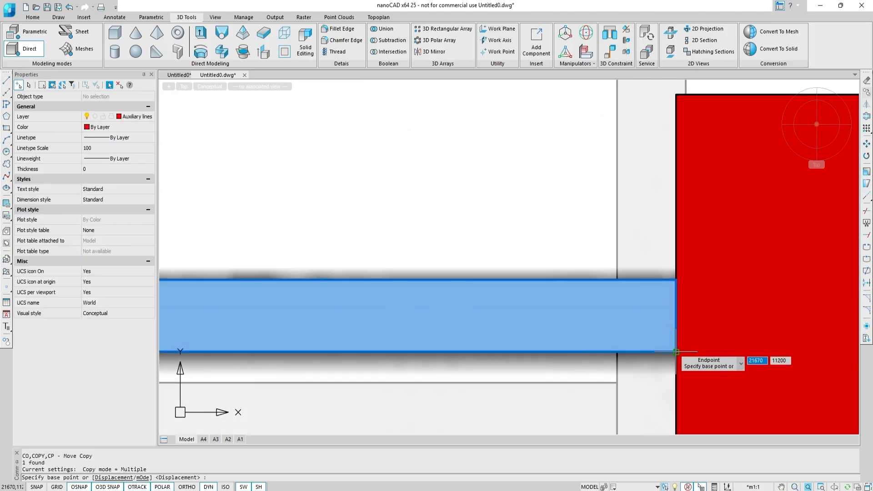
{"action": "left_click", "coordinate": [672, 349]}
{"action": "scroll", "coordinate": [673, 349], "scroll_direction": "down", "scroll_amount": 5}
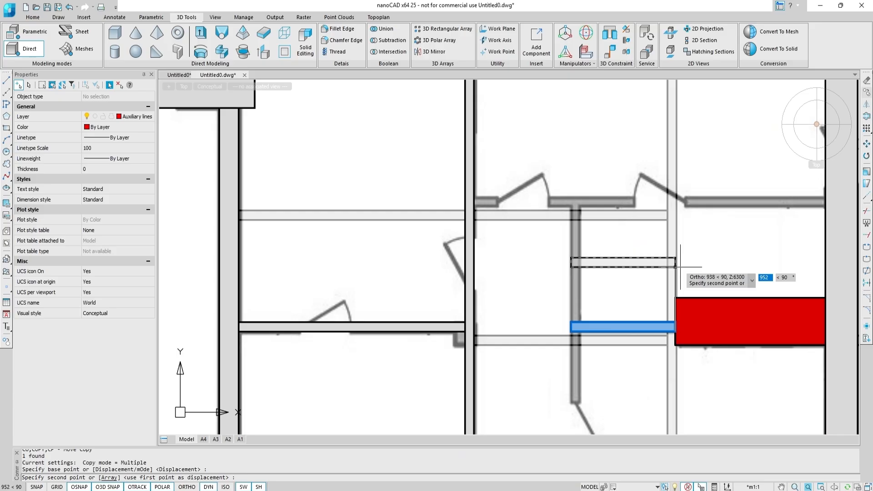
{"action": "type", "text": "1850"}
{"action": "key", "text": "Return"}
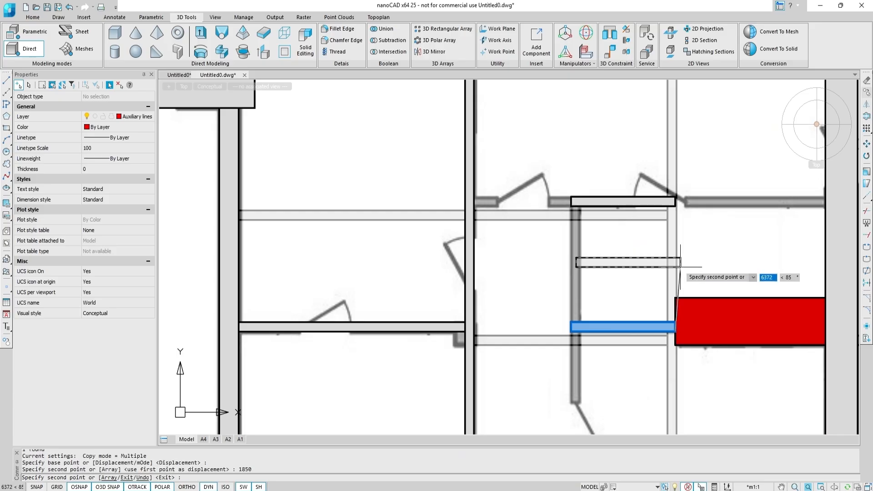
{"action": "key", "text": "Escape"}
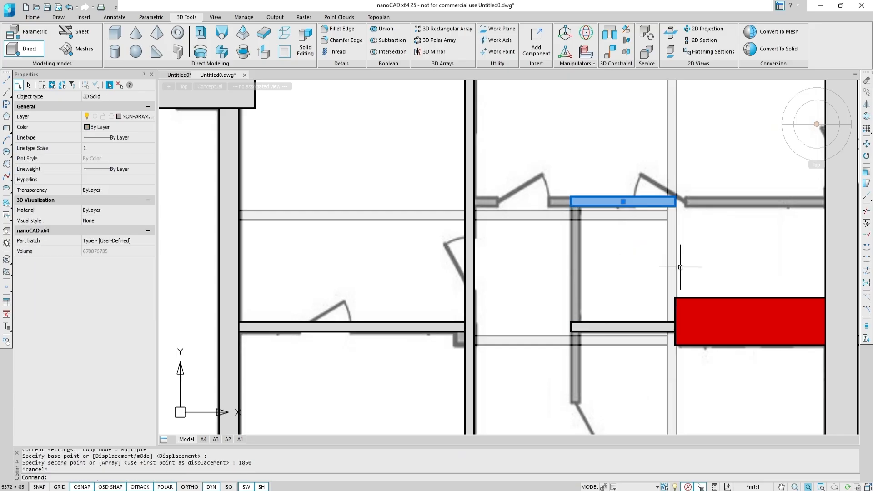
Presspull the copied partition's end face out to meet the wall.
{"action": "middle_click_drag", "start_coordinate": [681, 267], "coordinate": [695, 275], "text": "shift"}
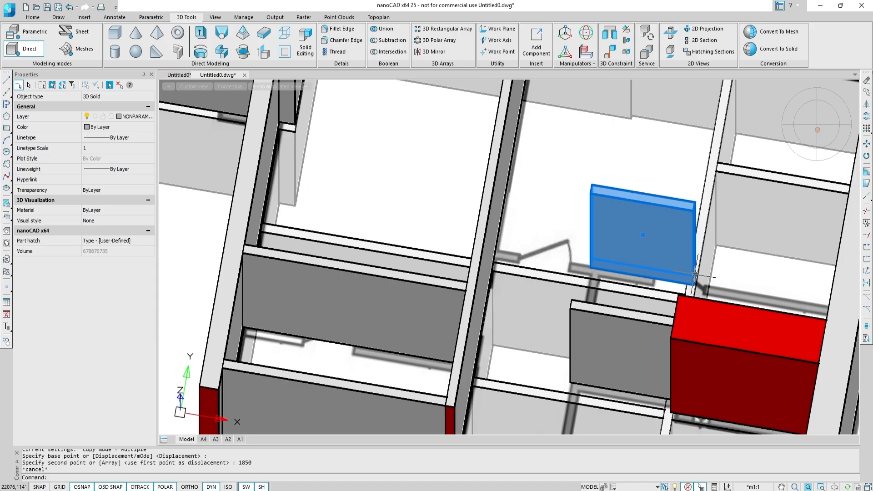
{"action": "key", "text": "Escape"}
{"action": "left_click", "coordinate": [263, 51]}
{"action": "middle_click_drag", "start_coordinate": [598, 220], "coordinate": [723, 197], "text": "shift"}
{"action": "left_click", "coordinate": [669, 226]}
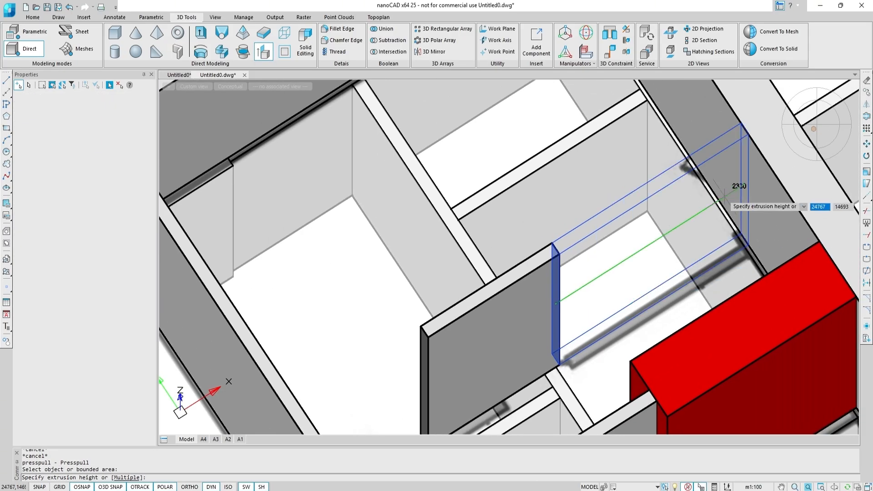
{"action": "left_click", "coordinate": [733, 190]}
{"action": "middle_click_drag", "start_coordinate": [663, 245], "coordinate": [815, 131]}
{"action": "left_click", "coordinate": [581, 265]}
{"action": "middle_click_drag", "start_coordinate": [581, 264], "coordinate": [514, 270], "text": "shift"}
{"action": "left_click", "coordinate": [447, 234]}
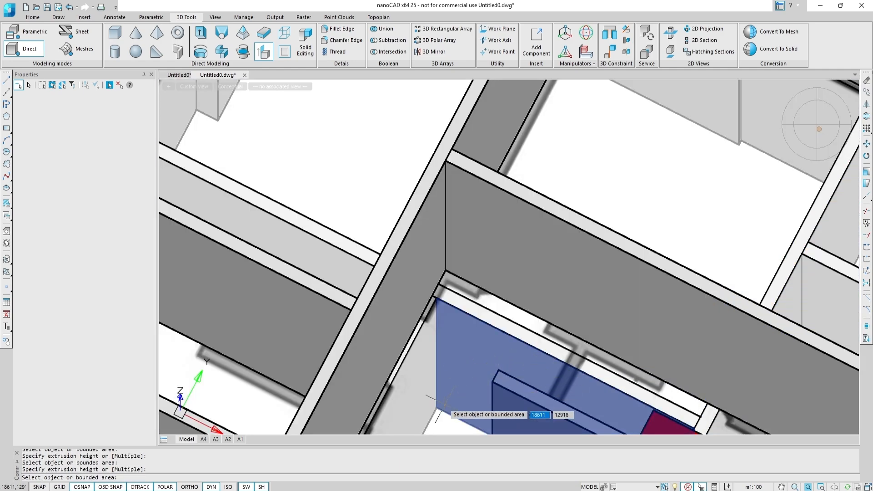
{"action": "key", "text": "Escape"}
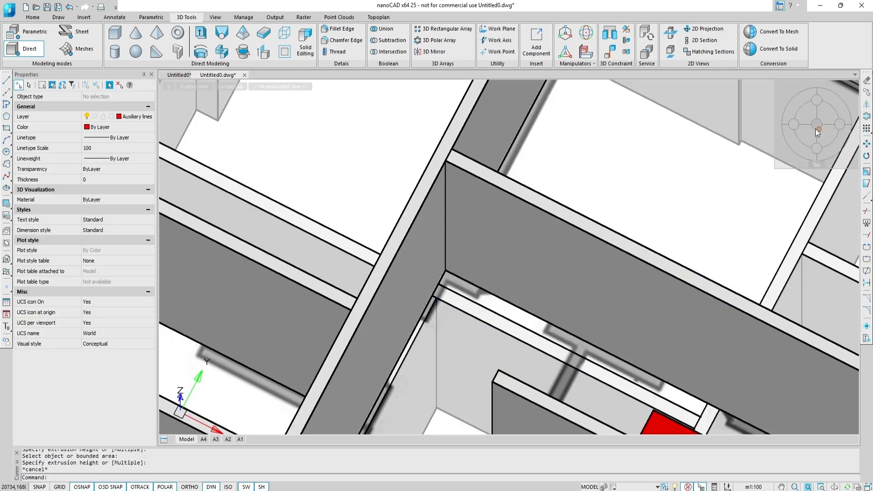
In top view, draw a 3D box by length along the vertical partition line, with width -140 and height -3000.
{"action": "left_click", "coordinate": [819, 127]}
{"action": "scroll", "coordinate": [579, 314], "scroll_direction": "up", "scroll_amount": 2}
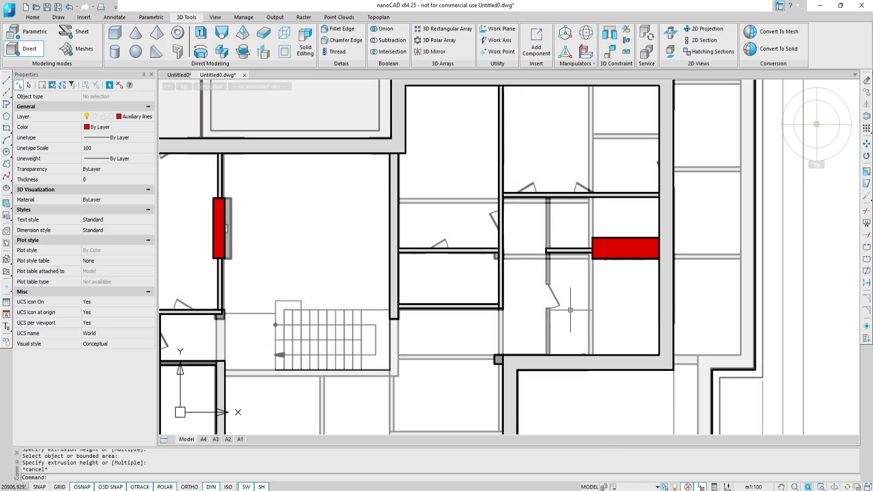
{"action": "left_click", "coordinate": [115, 33]}
{"action": "scroll", "coordinate": [501, 254], "scroll_direction": "up", "scroll_amount": 4}
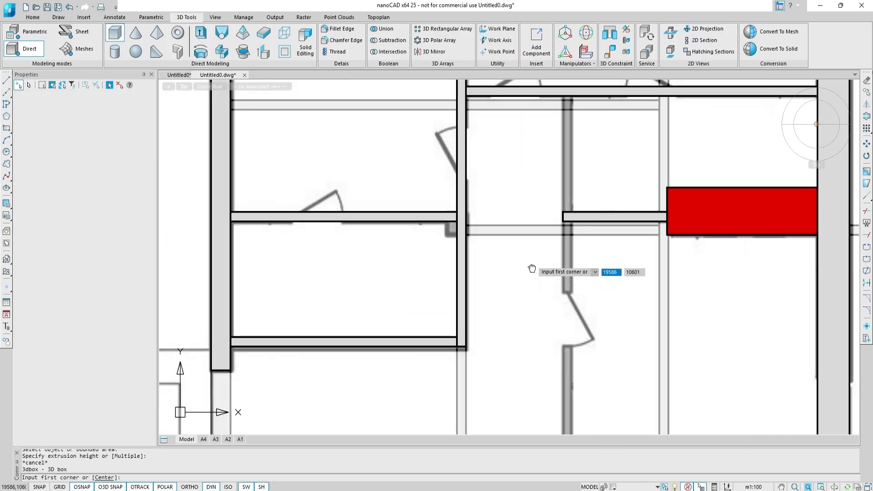
{"action": "scroll", "coordinate": [475, 320], "scroll_direction": "up", "scroll_amount": 4}
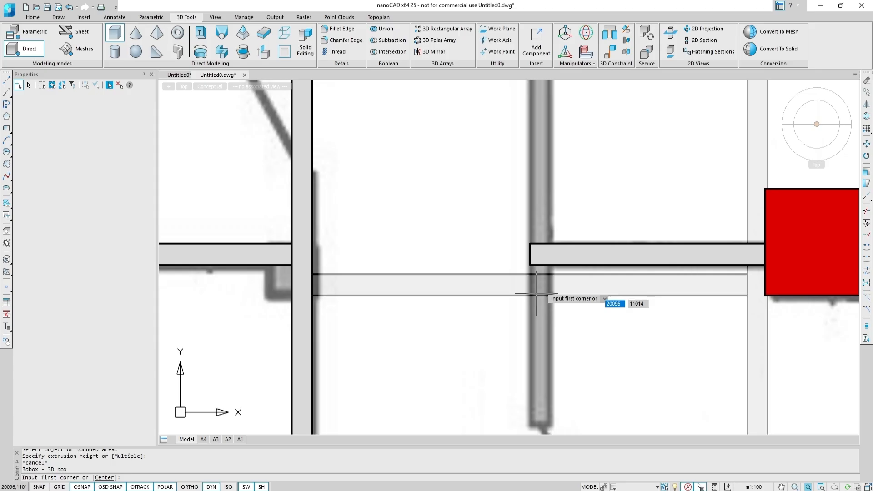
{"action": "left_click", "coordinate": [530, 244]}
{"action": "scroll", "coordinate": [530, 244], "scroll_direction": "down", "scroll_amount": 2}
{"action": "scroll", "coordinate": [493, 323], "scroll_direction": "up", "scroll_amount": 2}
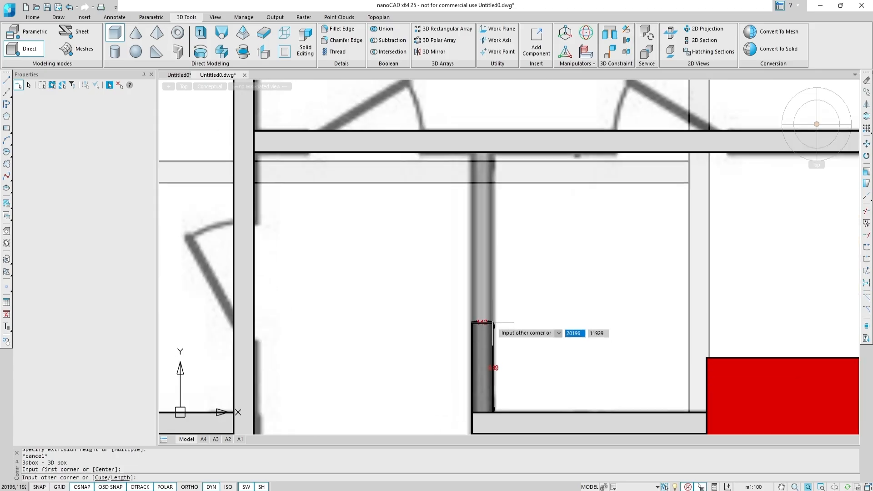
{"action": "right_click", "coordinate": [494, 324]}
{"action": "left_click", "coordinate": [512, 360]}
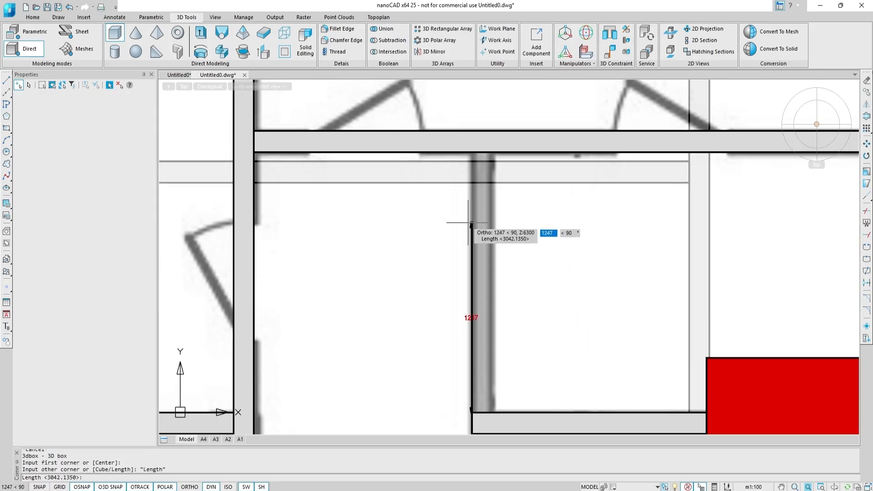
{"action": "scroll", "coordinate": [477, 157], "scroll_direction": "up", "scroll_amount": 5}
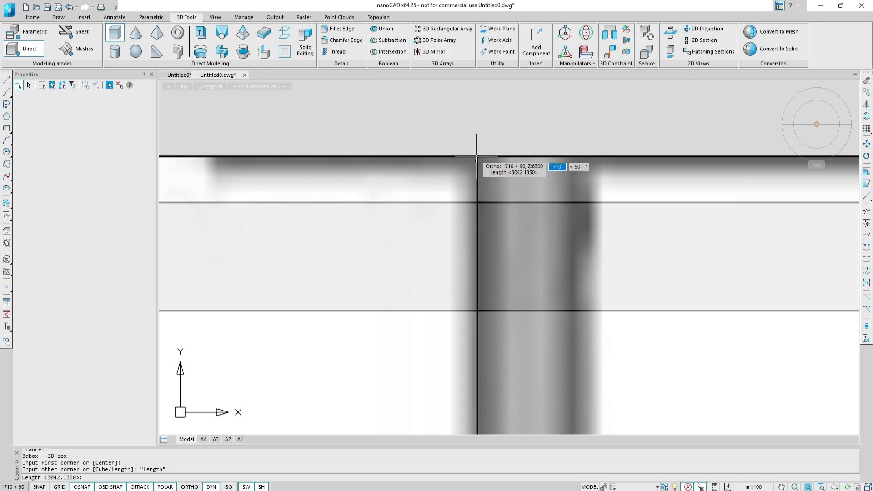
{"action": "left_click", "coordinate": [477, 285]}
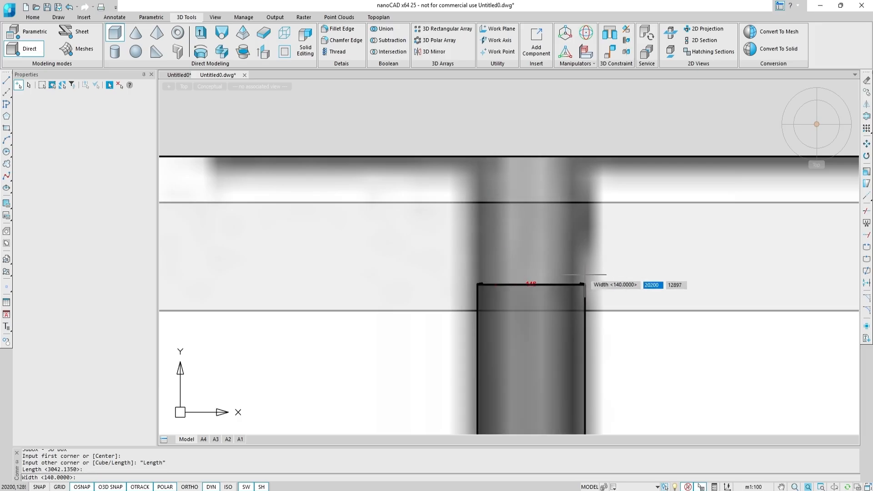
{"action": "type", "text": "-140"}
{"action": "key", "text": "Return"}
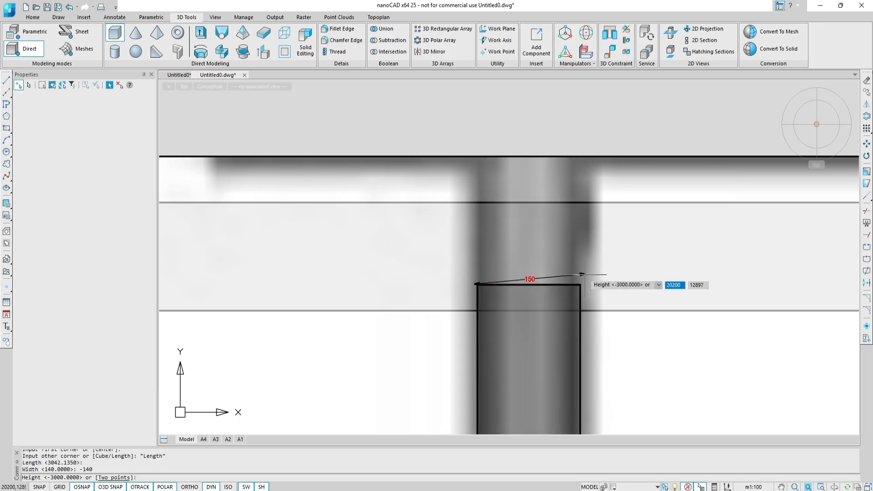
{"action": "middle_click_drag", "start_coordinate": [582, 275], "coordinate": [595, 340], "text": "shift"}
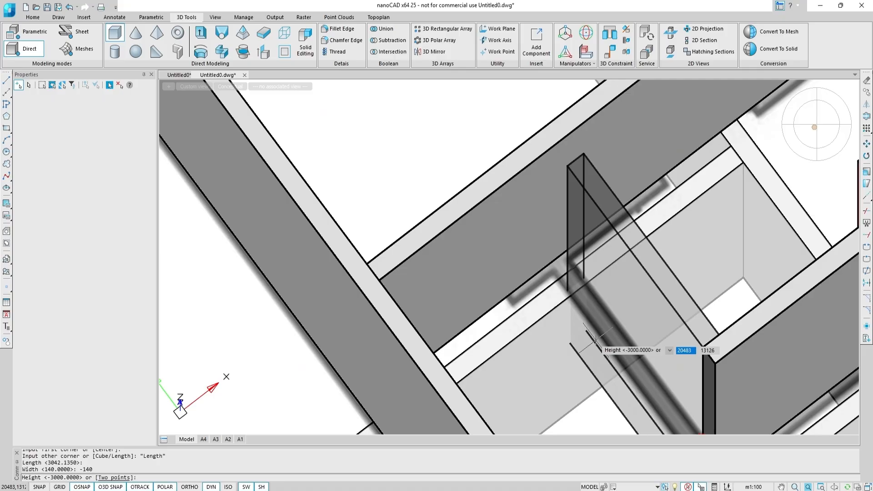
{"action": "type", "text": "-3000"}
{"action": "key", "text": "Return"}
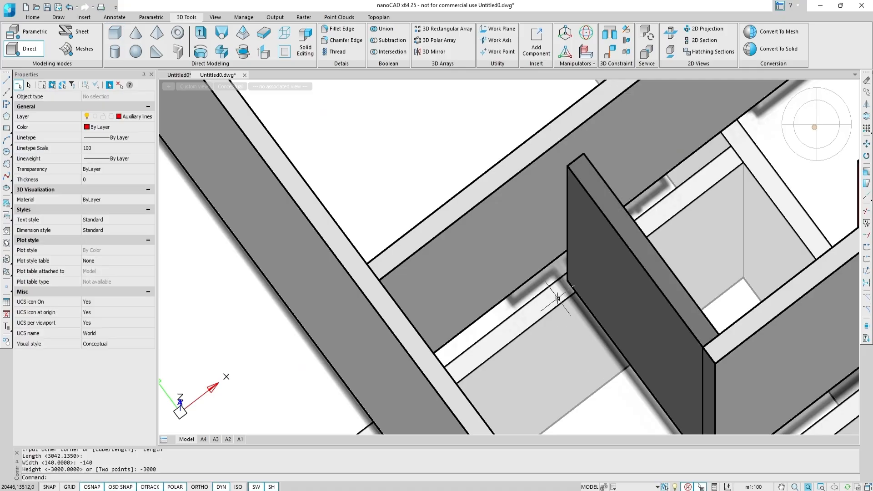
Presspull the new box partition's end face out to the neighbouring partition.
{"action": "mouse_move", "coordinate": [596, 341]}
{"action": "middle_mouse_down", "text": "shift"}
{"action": "mouse_move", "coordinate": [570, 279]}
{"action": "mouse_move", "coordinate": [525, 299]}
{"action": "middle_mouse_up", "text": "shift"}
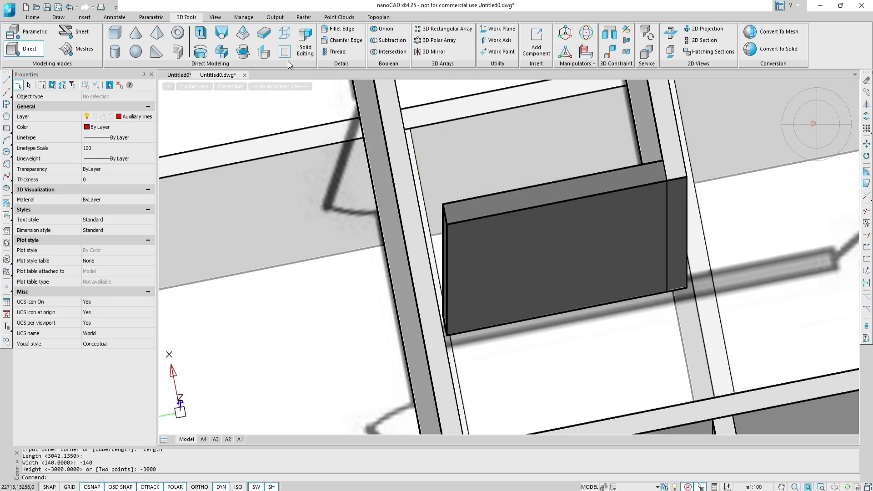
{"action": "left_click", "coordinate": [264, 52]}
{"action": "scroll", "coordinate": [471, 265], "scroll_direction": "up", "scroll_amount": 4}
{"action": "left_click", "coordinate": [412, 209]}
{"action": "middle_click_drag", "start_coordinate": [412, 209], "coordinate": [314, 187], "text": "shift"}
{"action": "left_click", "coordinate": [392, 220]}
{"action": "scroll", "coordinate": [402, 234], "scroll_direction": "down", "scroll_amount": 5}
{"action": "key", "text": "Escape"}
Copy the partition along its own length to continue it past the crossing wall.
{"action": "left_click", "coordinate": [361, 220]}
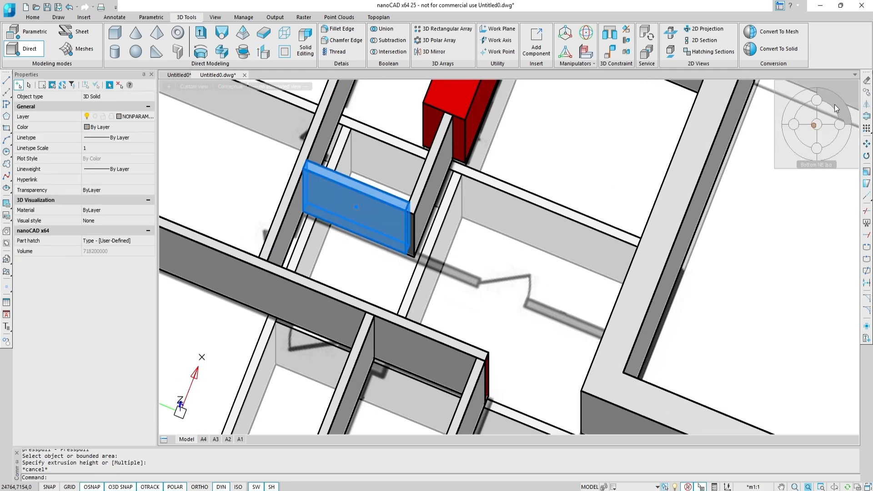
{"action": "left_click", "coordinate": [867, 93]}
{"action": "scroll", "coordinate": [307, 210], "scroll_direction": "up", "scroll_amount": 3}
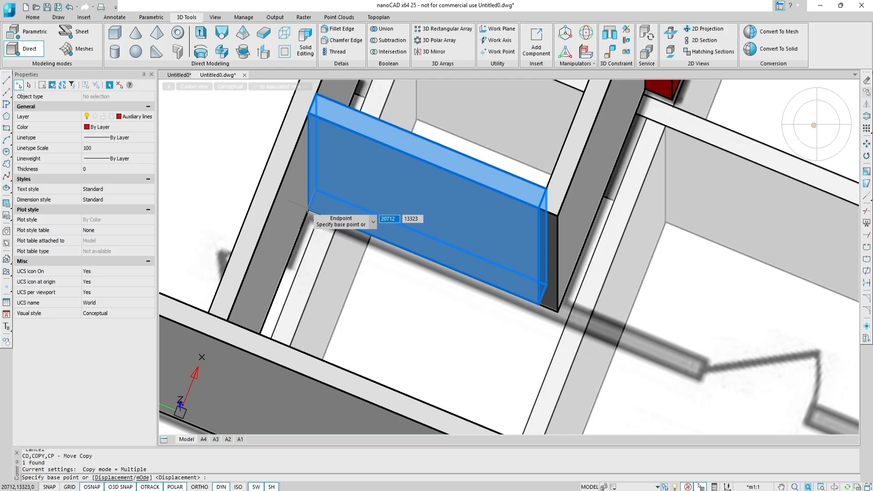
{"action": "left_click", "coordinate": [309, 209]}
{"action": "left_click", "coordinate": [558, 312]}
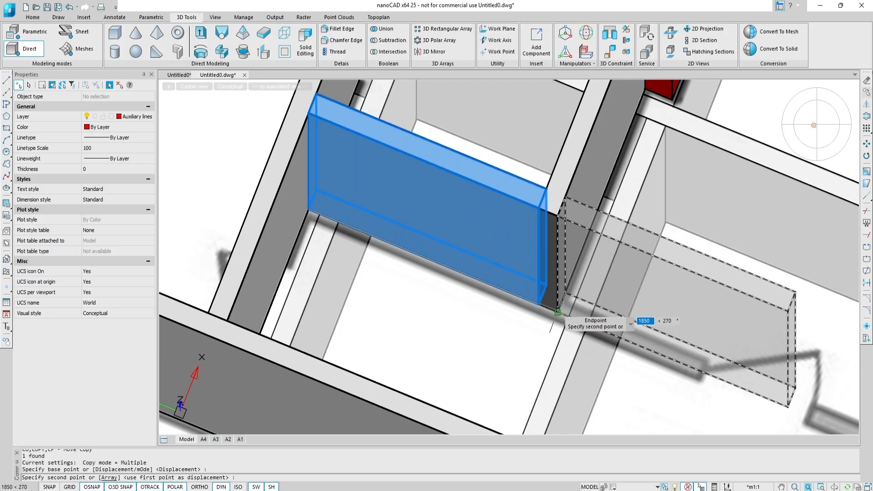
{"action": "scroll", "coordinate": [620, 297], "scroll_direction": "down", "scroll_amount": 4}
{"action": "key", "text": "Escape"}
{"action": "key", "text": "Escape"}
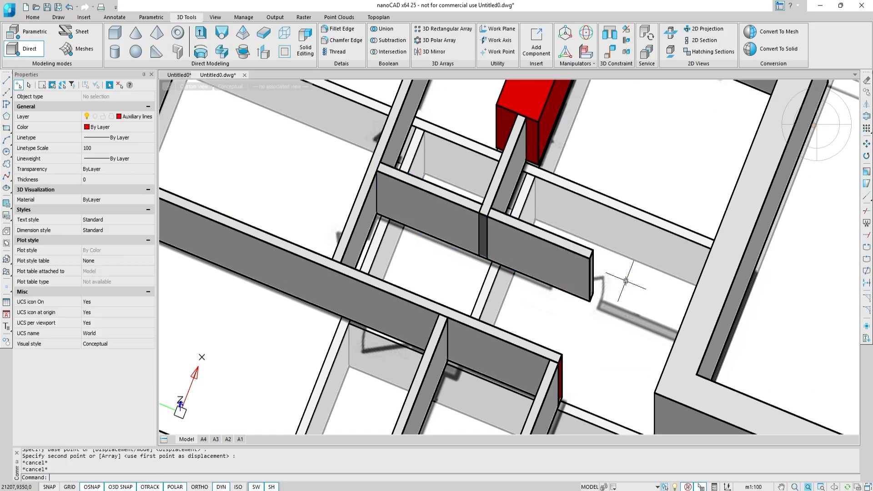
Presspull the continued partition's end face out to meet the wall.
{"action": "left_click", "coordinate": [263, 53]}
{"action": "scroll", "coordinate": [617, 248], "scroll_direction": "up", "scroll_amount": 3}
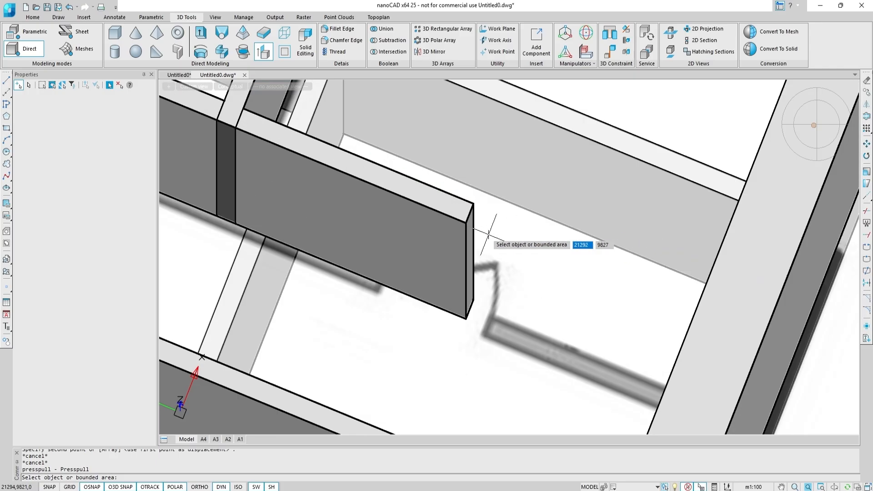
{"action": "left_click", "coordinate": [474, 255]}
{"action": "scroll", "coordinate": [601, 264], "scroll_direction": "up", "scroll_amount": 5}
{"action": "middle_click_drag", "start_coordinate": [601, 264], "coordinate": [693, 288], "text": "shift"}
{"action": "scroll", "coordinate": [482, 282], "scroll_direction": "down", "scroll_amount": 3}
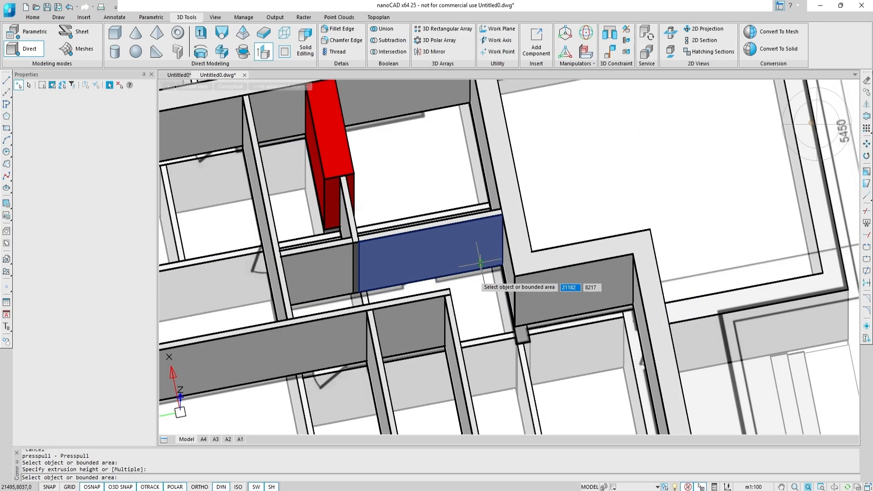
{"action": "key", "text": "Escape"}
Select all the new partitions and move them to the Internal partitions layer.
{"action": "left_click", "coordinate": [476, 312]}
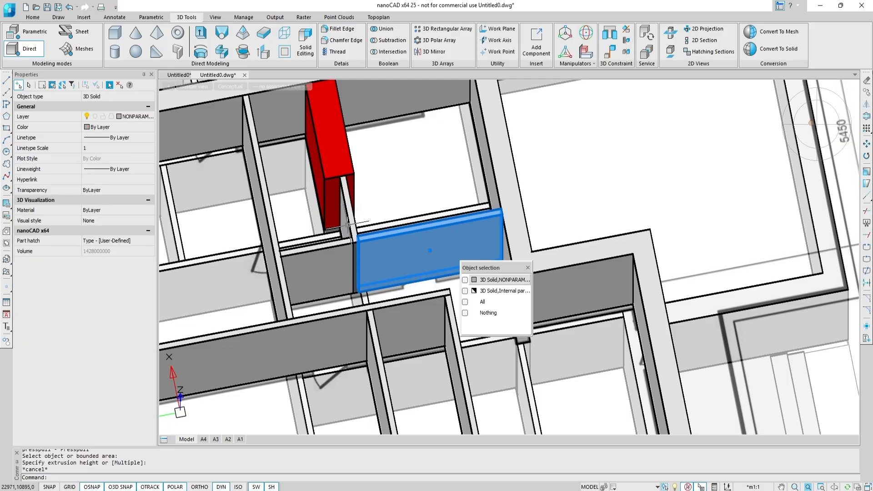
{"action": "middle_click_drag", "start_coordinate": [329, 276], "coordinate": [369, 218], "text": "shift"}
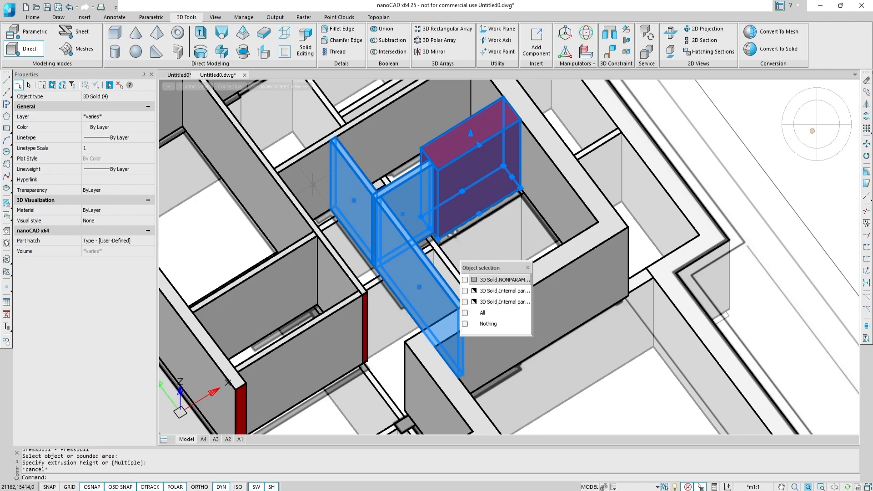
{"action": "left_click", "coordinate": [310, 186]}
{"action": "left_click", "coordinate": [269, 188]}
{"action": "left_click", "coordinate": [253, 279]}
{"action": "left_click", "coordinate": [296, 337]}
{"action": "middle_click_drag", "start_coordinate": [236, 318], "coordinate": [475, 214]}
{"action": "left_click", "coordinate": [381, 200]}
{"action": "middle_click_drag", "start_coordinate": [236, 298], "coordinate": [481, 185]}
{"action": "left_click", "coordinate": [419, 217]}
{"action": "left_click", "coordinate": [387, 175]}
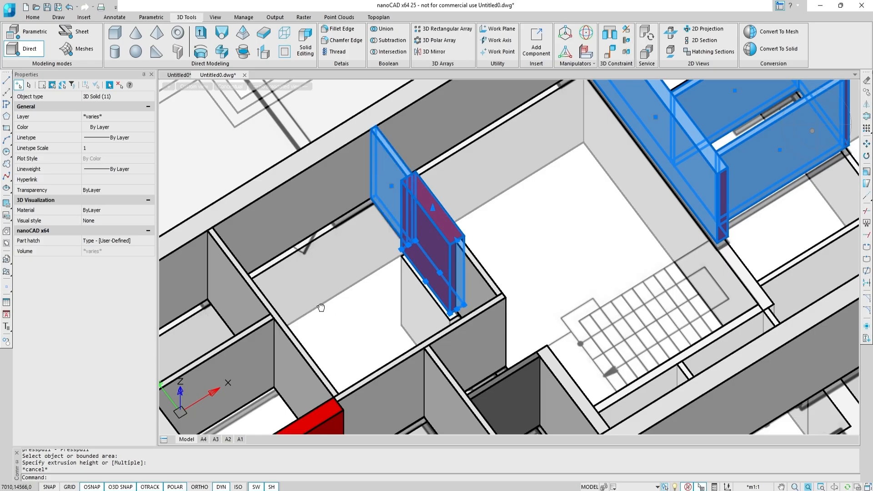
{"action": "middle_click_drag", "start_coordinate": [320, 307], "coordinate": [476, 222]}
{"action": "left_click", "coordinate": [395, 276]}
{"action": "left_click", "coordinate": [448, 298]}
{"action": "left_click", "coordinate": [465, 330]}
{"action": "left_click", "coordinate": [532, 288]}
{"action": "left_click", "coordinate": [638, 337]}
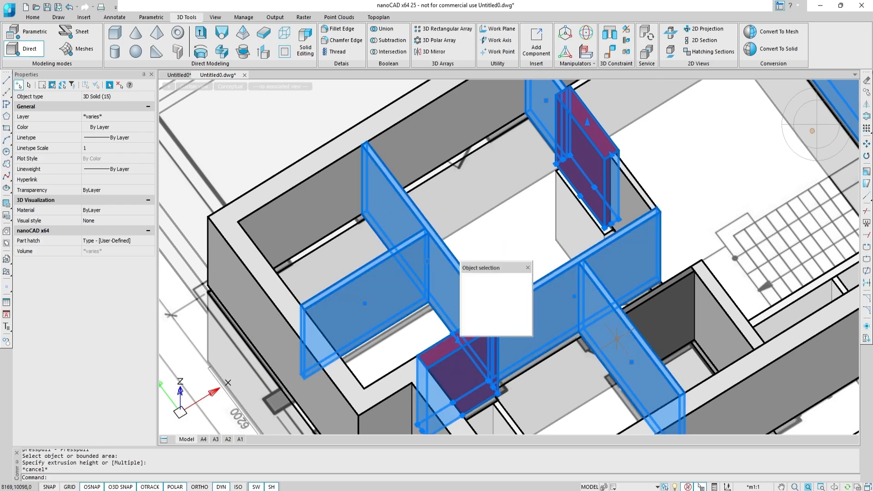
{"action": "left_click", "coordinate": [660, 295]}
{"action": "left_click", "coordinate": [720, 304]}
{"action": "middle_click_drag", "start_coordinate": [713, 239], "coordinate": [546, 403]}
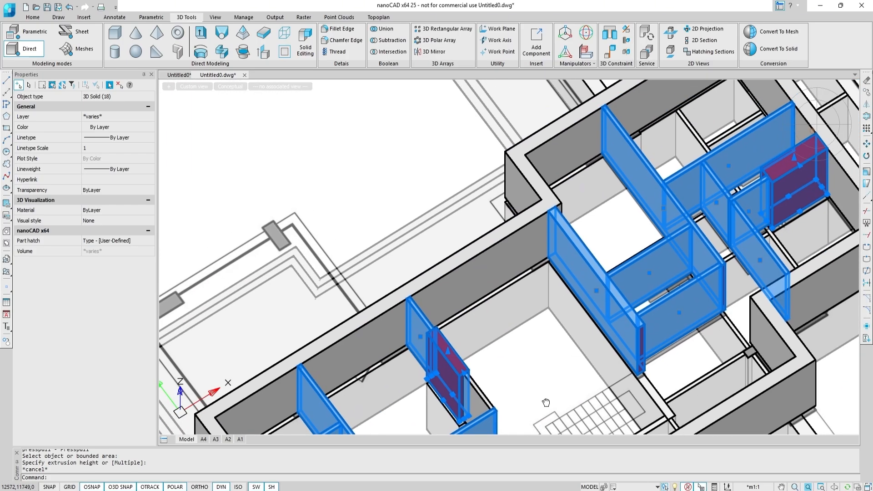
{"action": "left_click", "coordinate": [140, 117]}
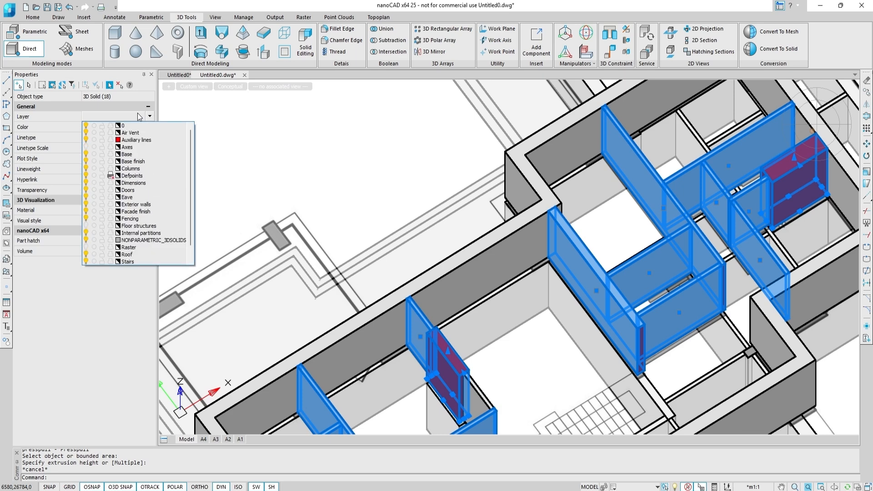
{"action": "left_click", "coordinate": [140, 234]}
{"action": "middle_click_drag", "start_coordinate": [569, 353], "coordinate": [499, 243]}
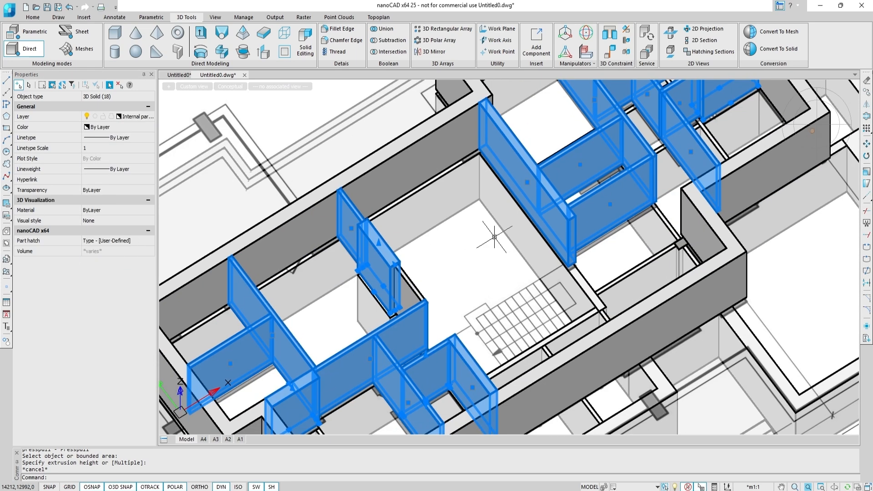
Select the remaining single partition piece and move it to the Internal partitions layer.
{"action": "key", "text": "Escape"}
{"action": "left_click", "coordinate": [396, 281]}
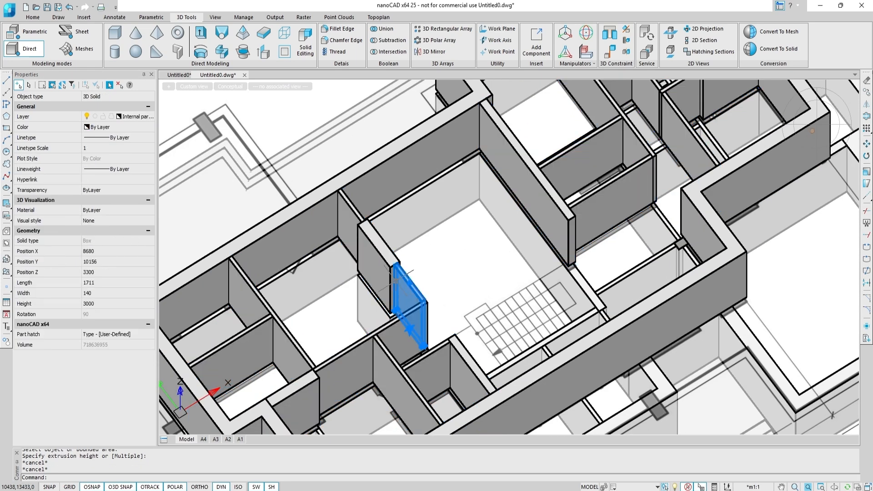
{"action": "left_click", "coordinate": [146, 117]}
{"action": "left_click", "coordinate": [144, 220]}
{"action": "key", "text": "Escape"}
Turn off the Auxiliary lines layer and turn on the Floor structures layer.
{"action": "scroll", "coordinate": [485, 249], "scroll_direction": "down", "scroll_amount": 2}
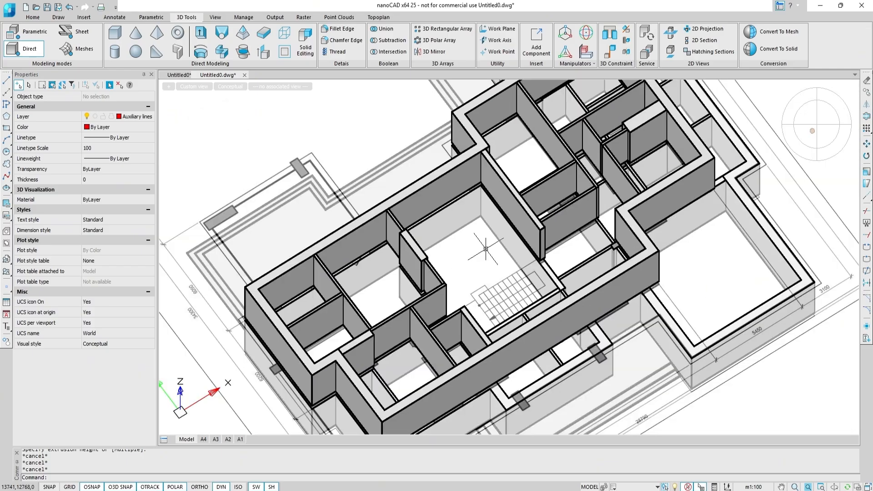
{"action": "middle_click_drag", "start_coordinate": [483, 248], "coordinate": [467, 262], "text": "shift"}
{"action": "left_click", "coordinate": [149, 118]}
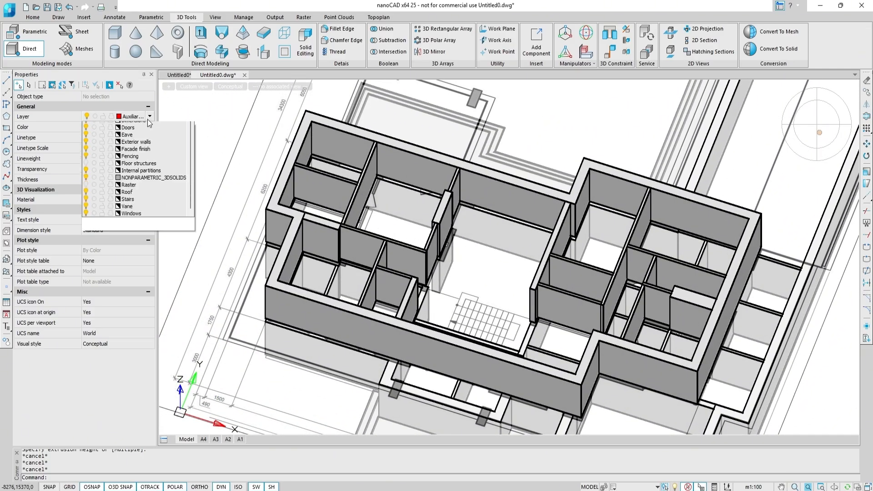
{"action": "left_click", "coordinate": [87, 127]}
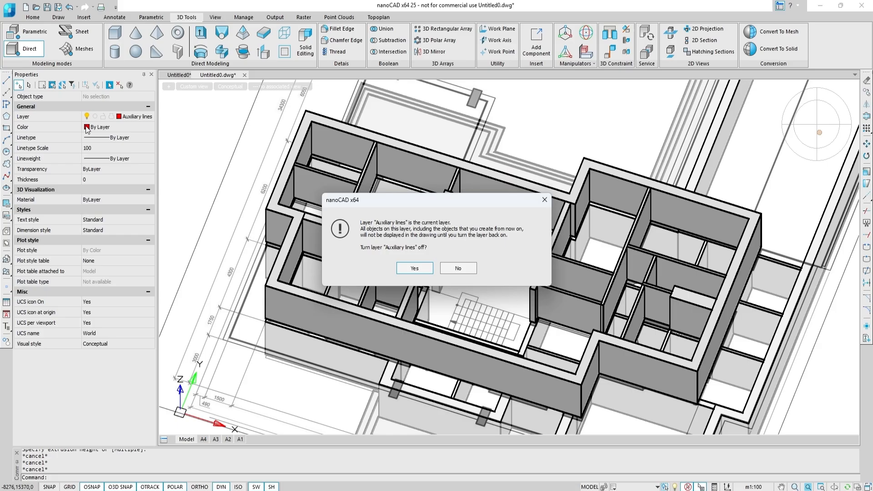
{"action": "left_click", "coordinate": [414, 267]}
{"action": "left_click", "coordinate": [146, 120]}
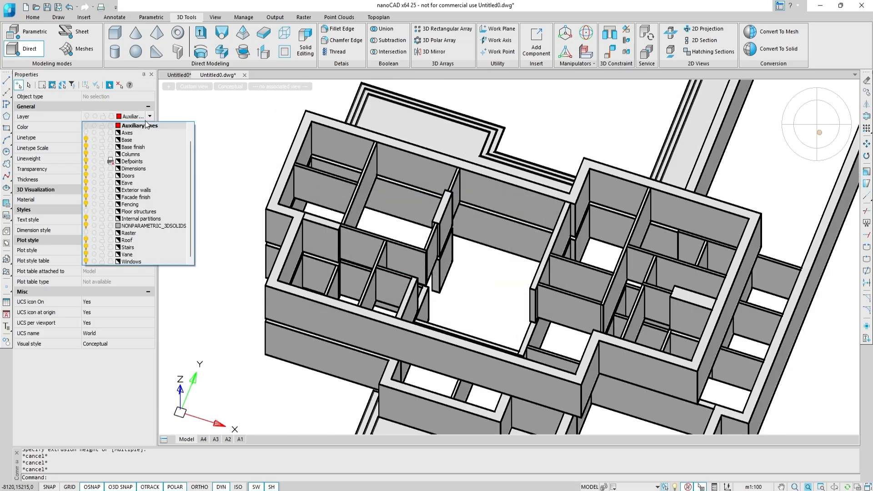
{"action": "left_click", "coordinate": [86, 213]}
{"action": "key", "text": "Escape"}
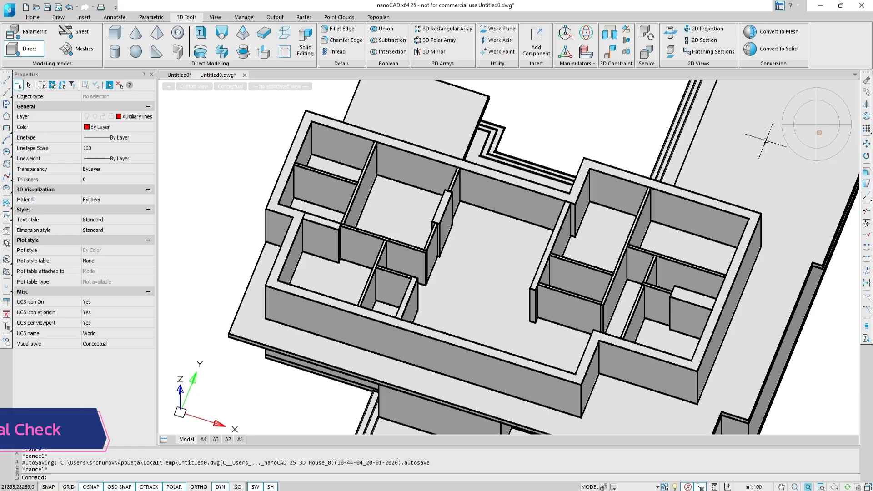
Inspect the whole building model from several isometric viewpoints for a final check.
{"action": "left_click", "coordinate": [824, 137]}
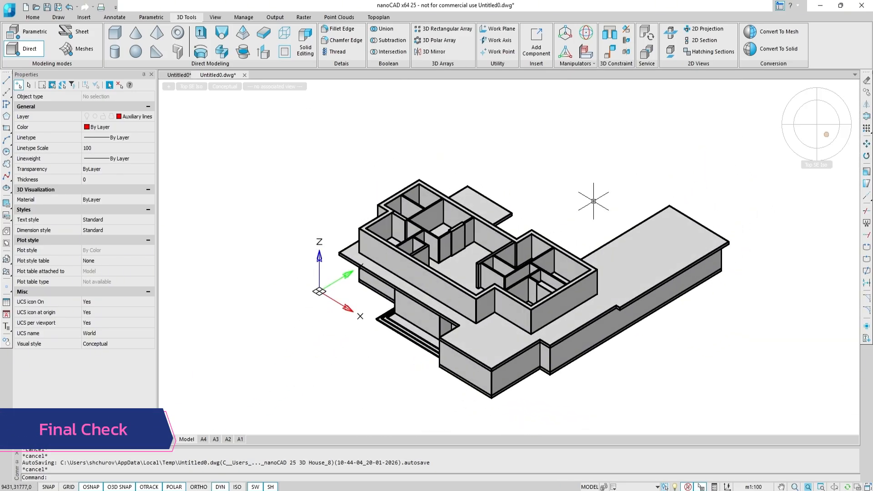
{"action": "middle_click_drag", "start_coordinate": [593, 201], "coordinate": [422, 225], "text": "shift"}
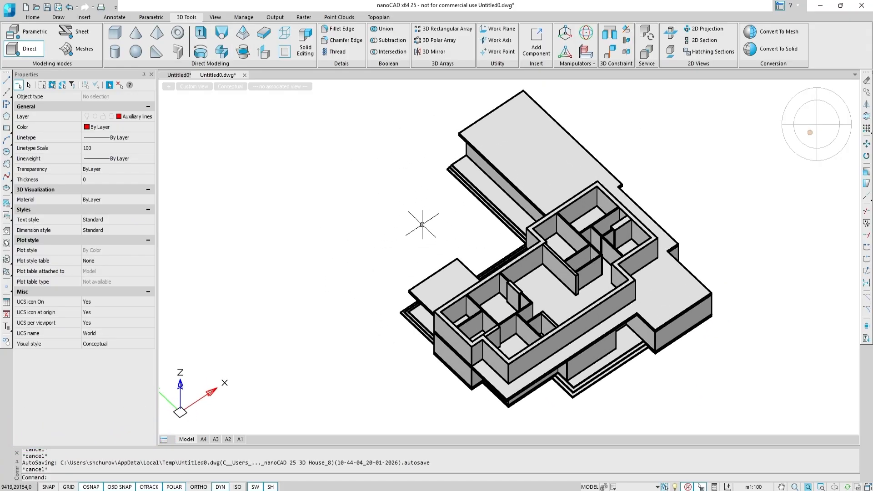
{"action": "left_click", "coordinate": [806, 137]}
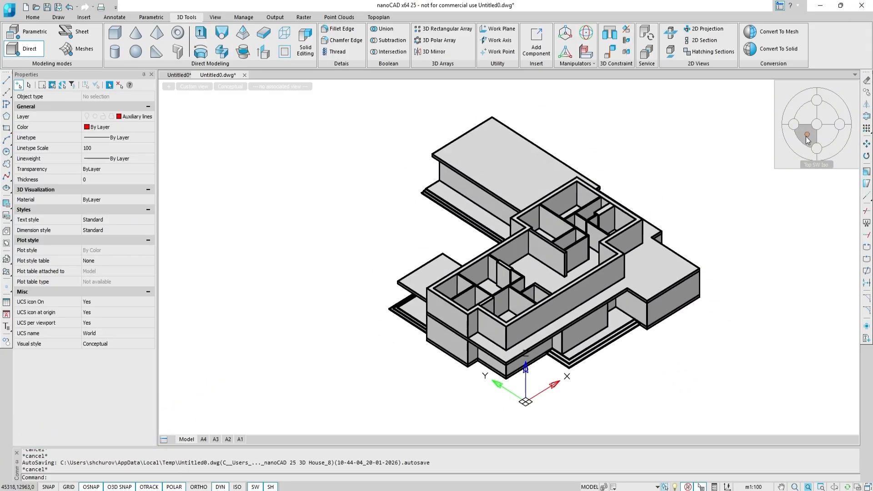